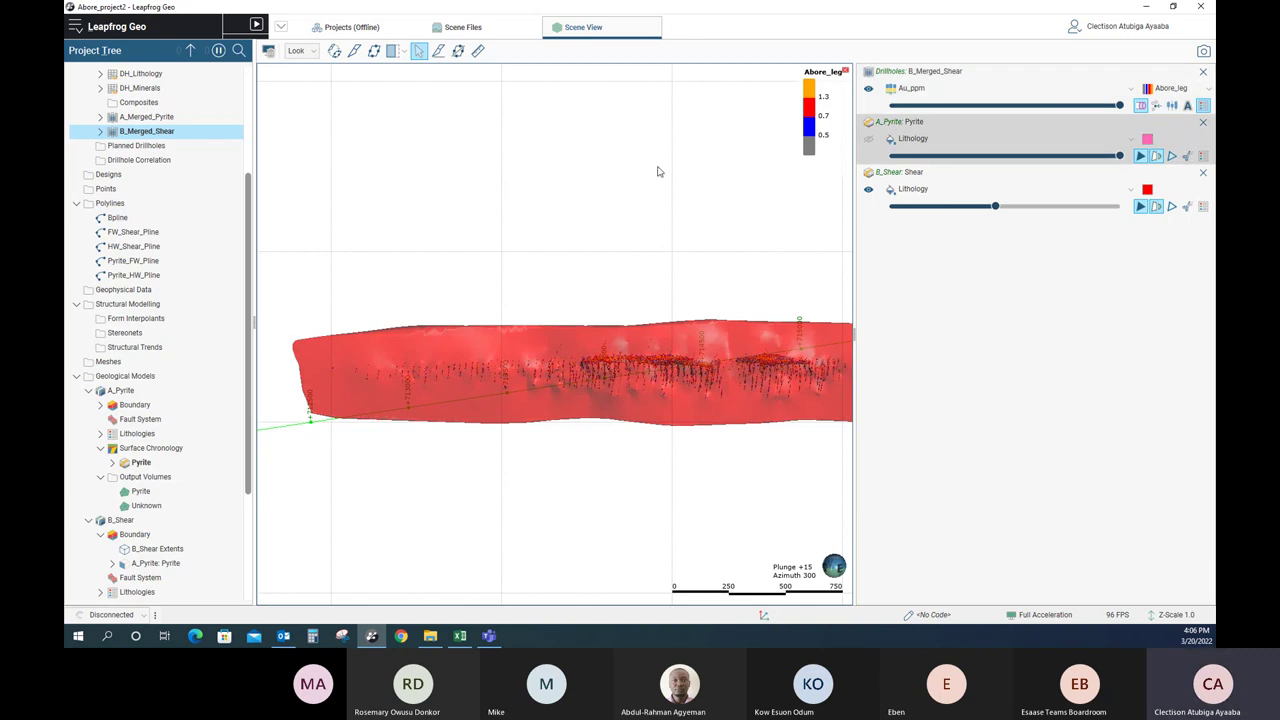
Clear the scene and display the drillhole collar table in it, coloured by holeid
left_click(268, 52)
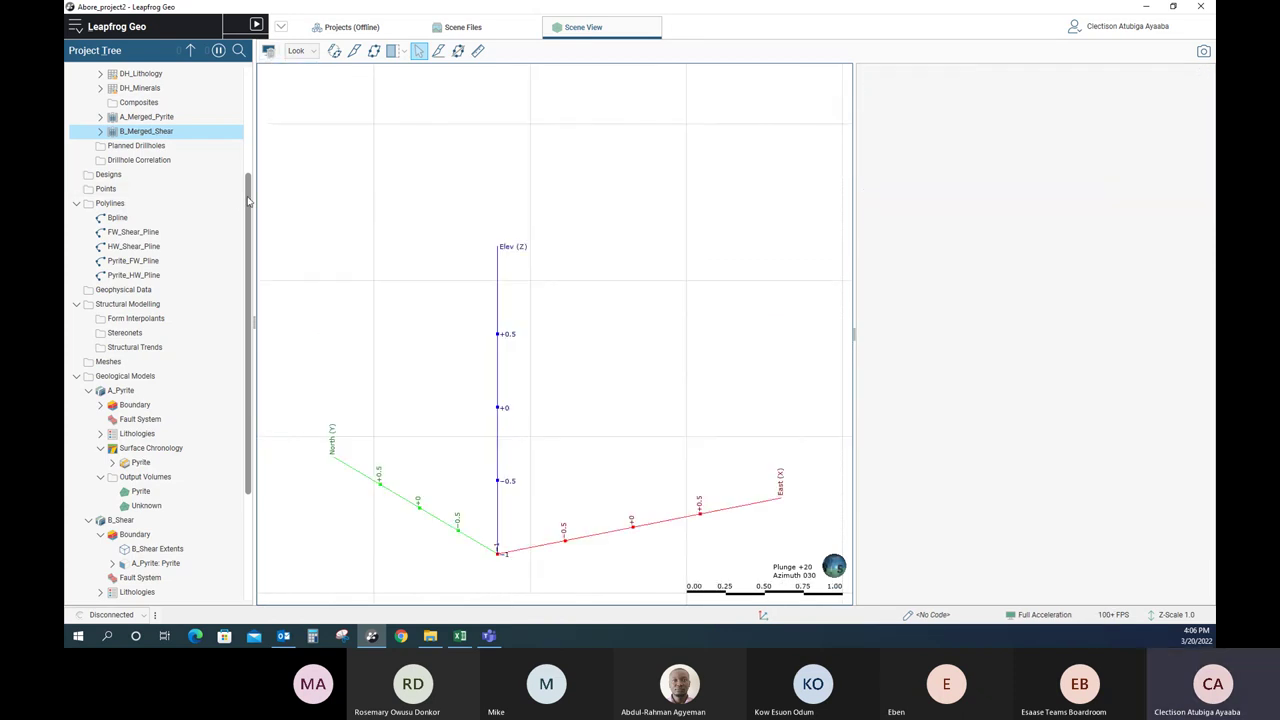
scroll(250, 202, "up", 4)
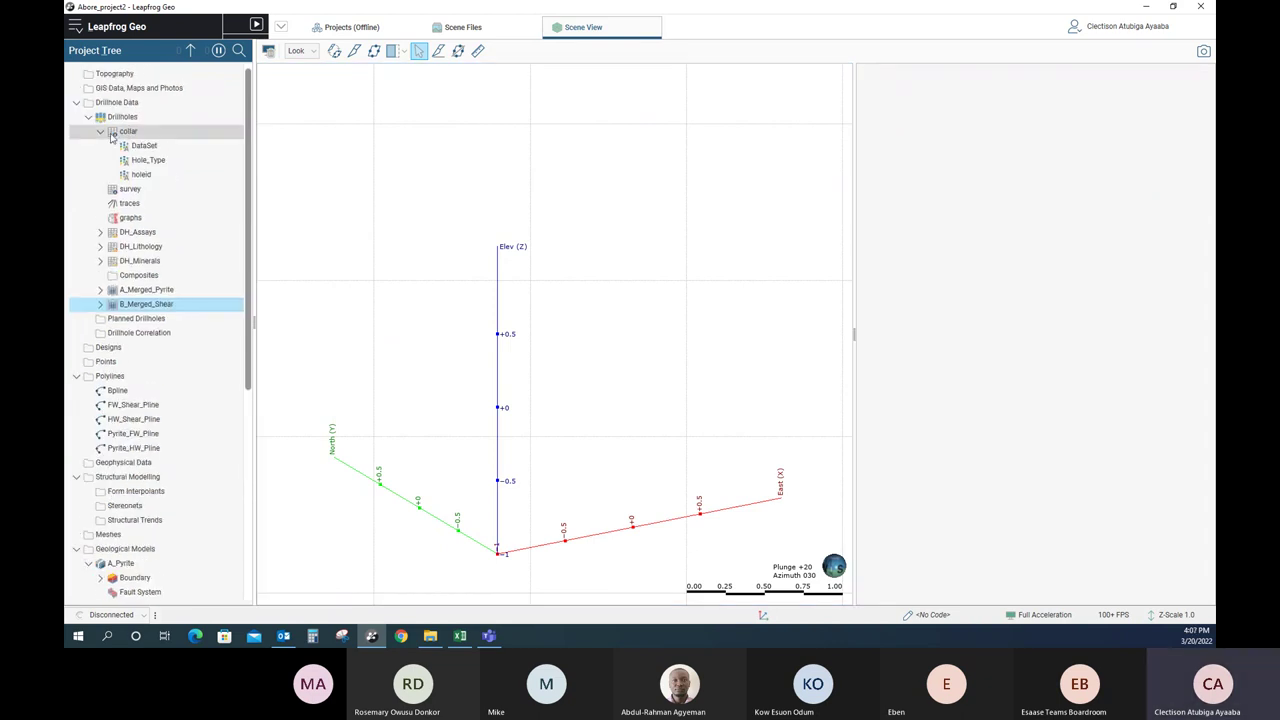
left_click(100, 132)
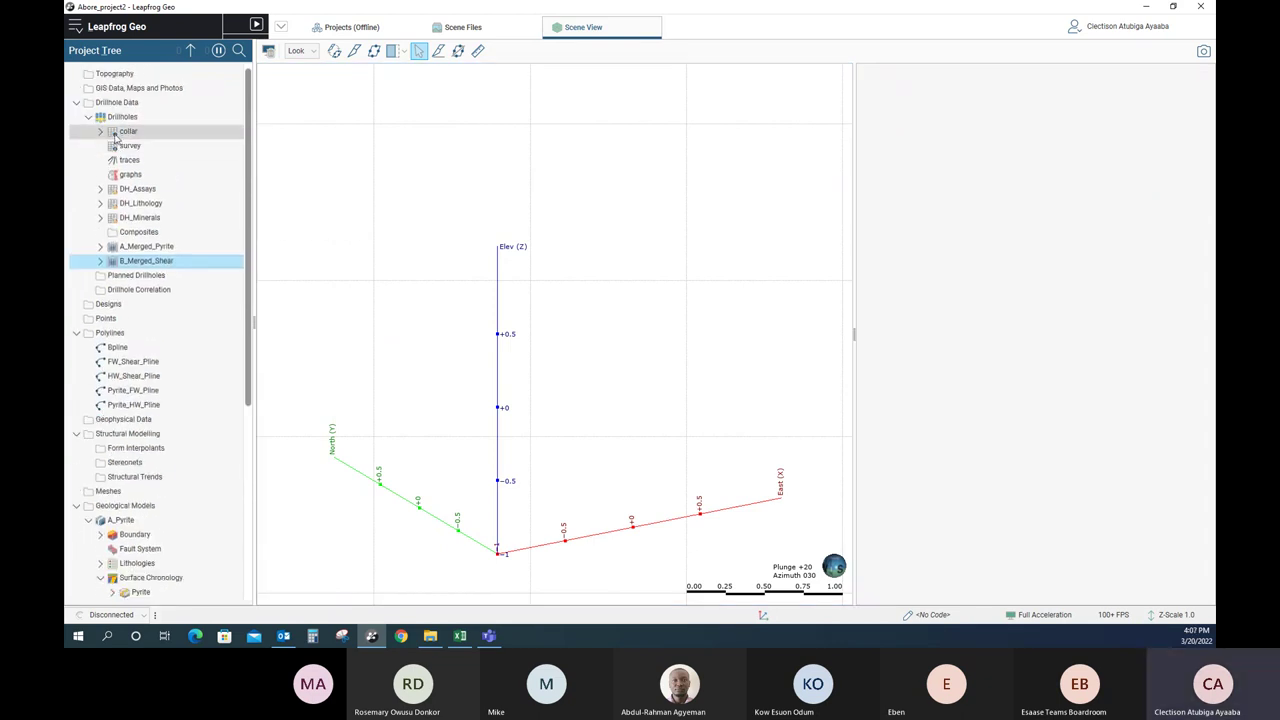
left_click_drag(115, 135, 533, 168)
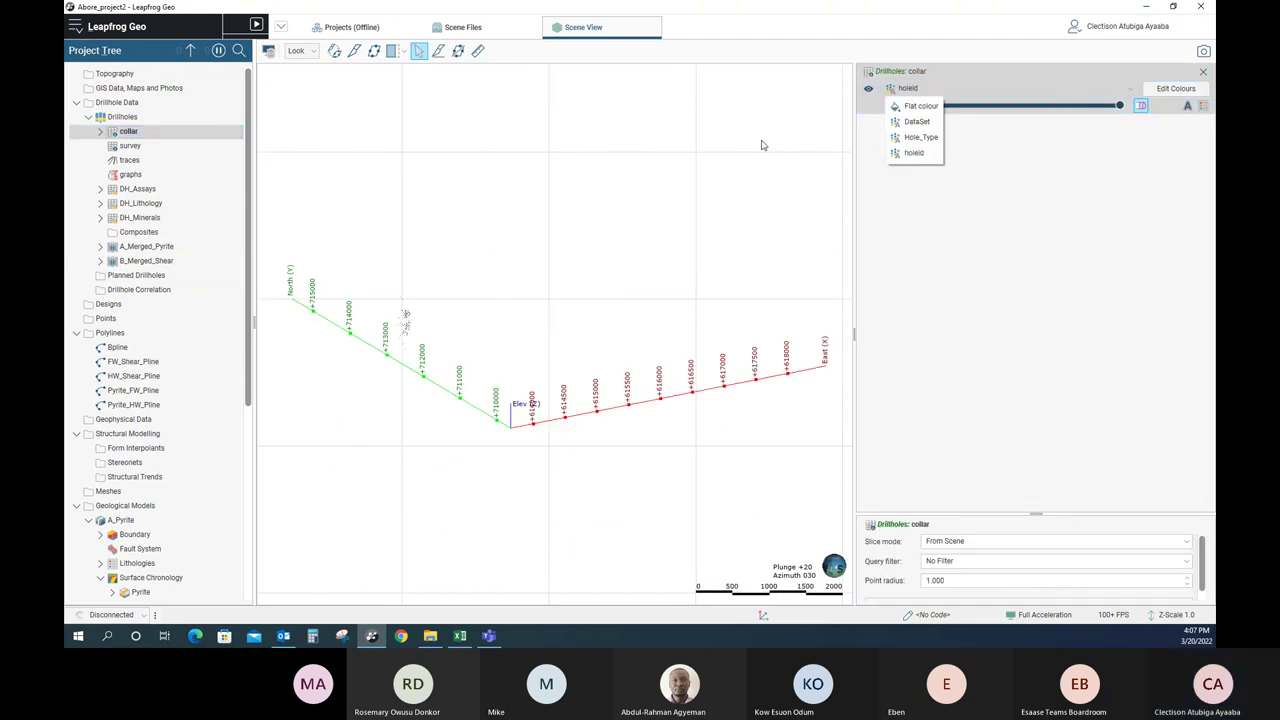
left_click(651, 171)
scroll(651, 171, "down", 3)
scroll(518, 208, "up", 5)
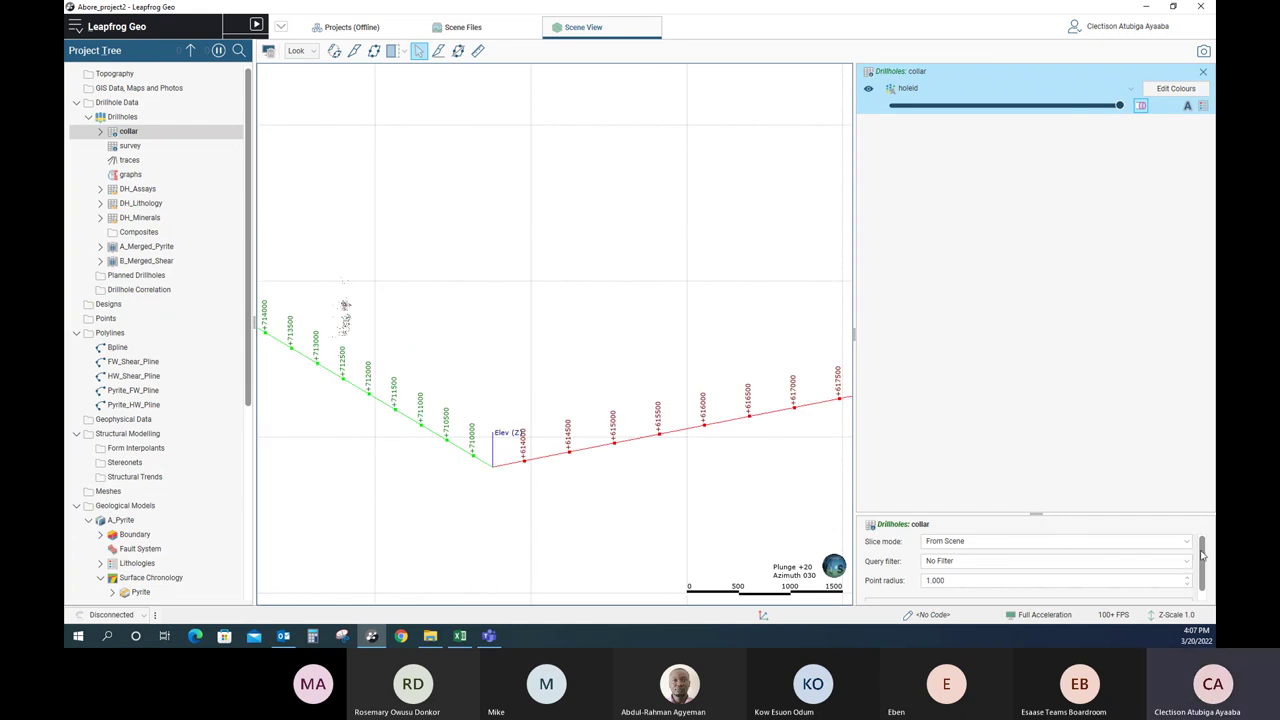
Keep the collar points rendered as spheres and set their point radius to 2
scroll(1203, 556, "down", 1)
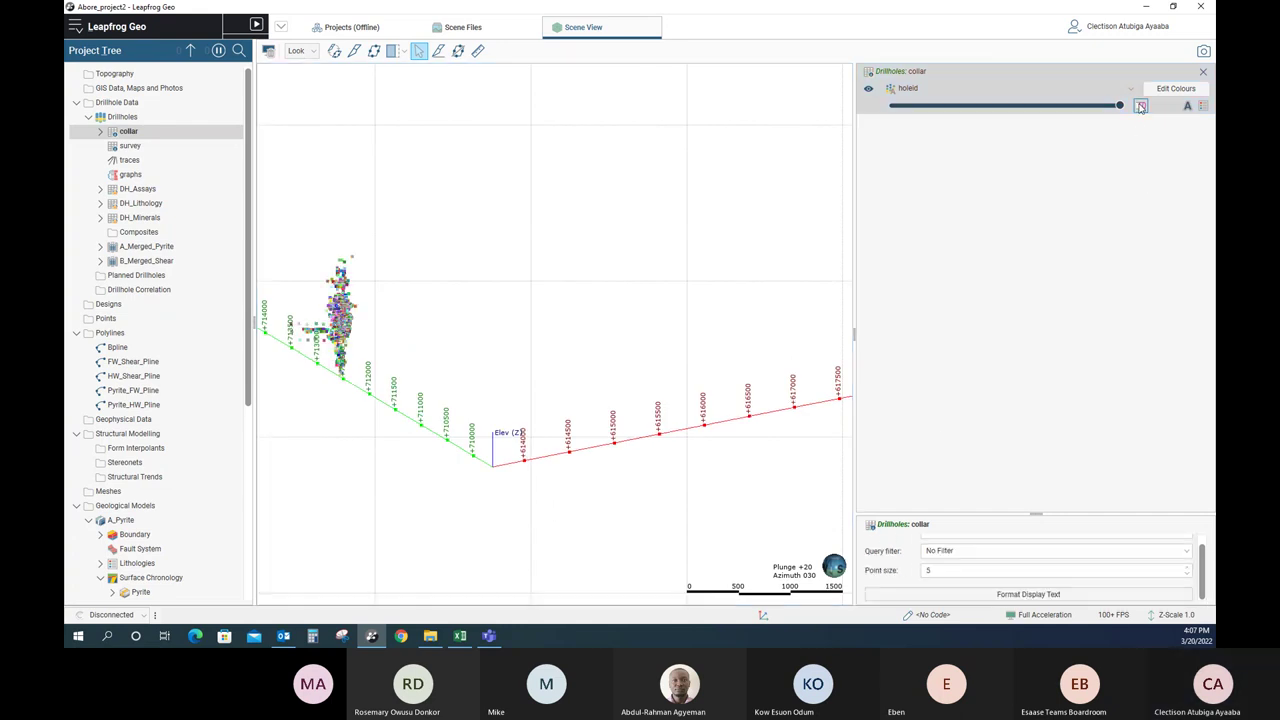
right_click_drag(748, 371, 953, 351)
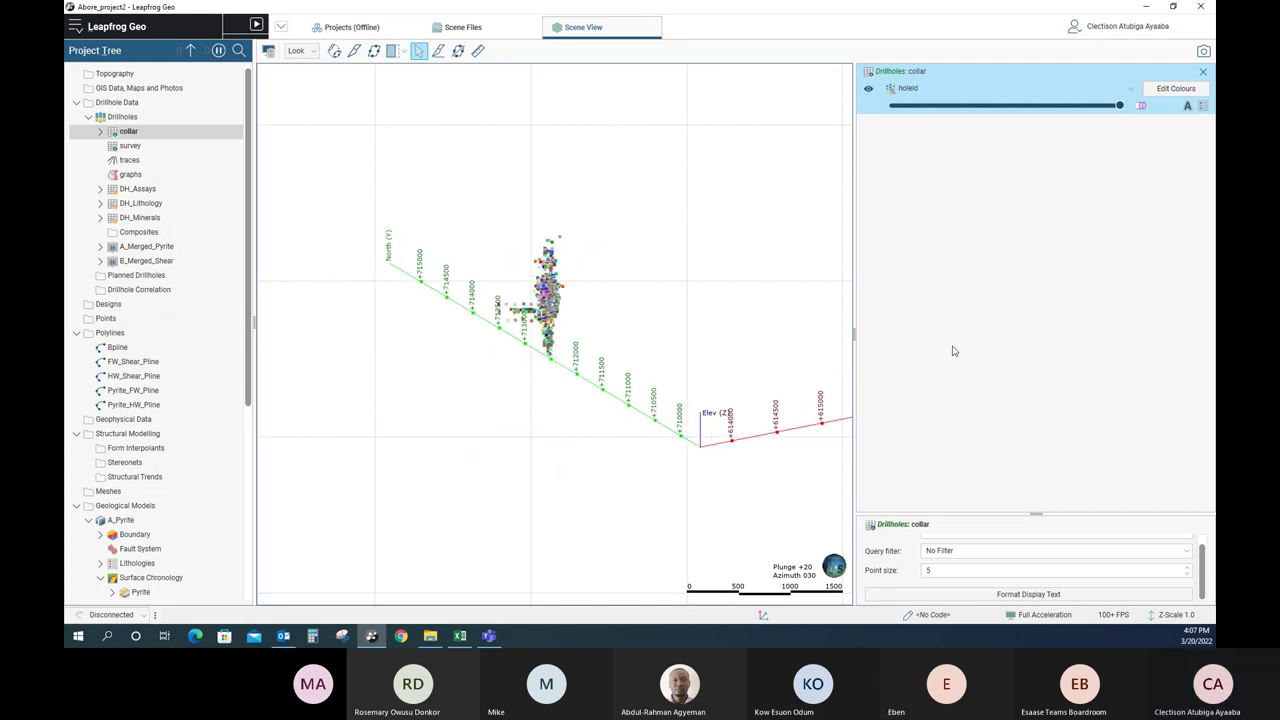
left_click(1141, 107)
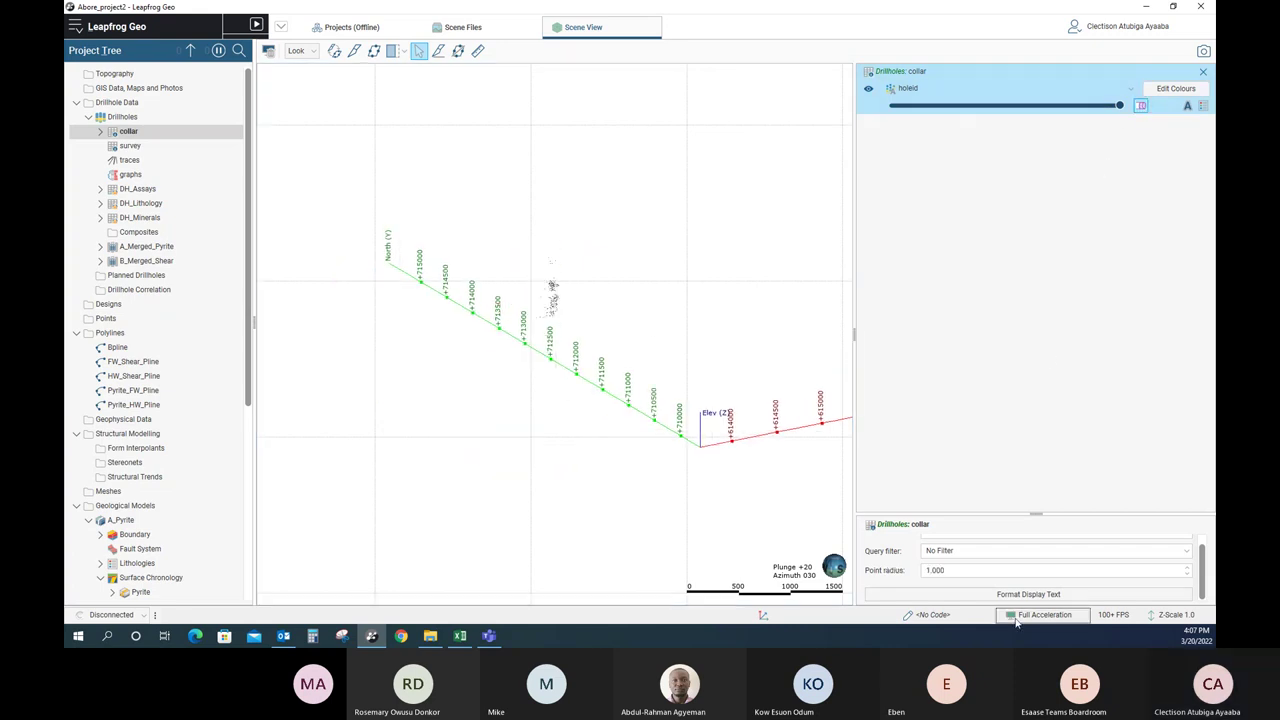
left_click_drag(955, 569, 912, 569)
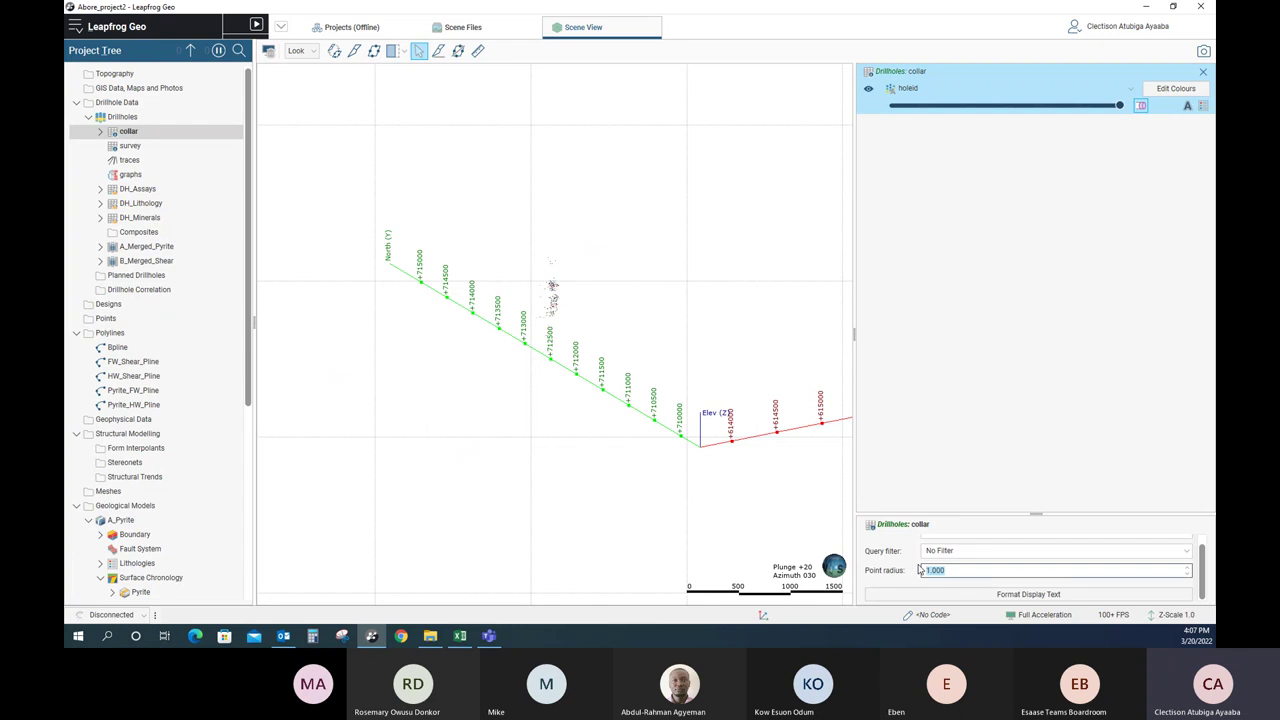
type("2")
key("Return")
scroll(620, 300, "up", 5)
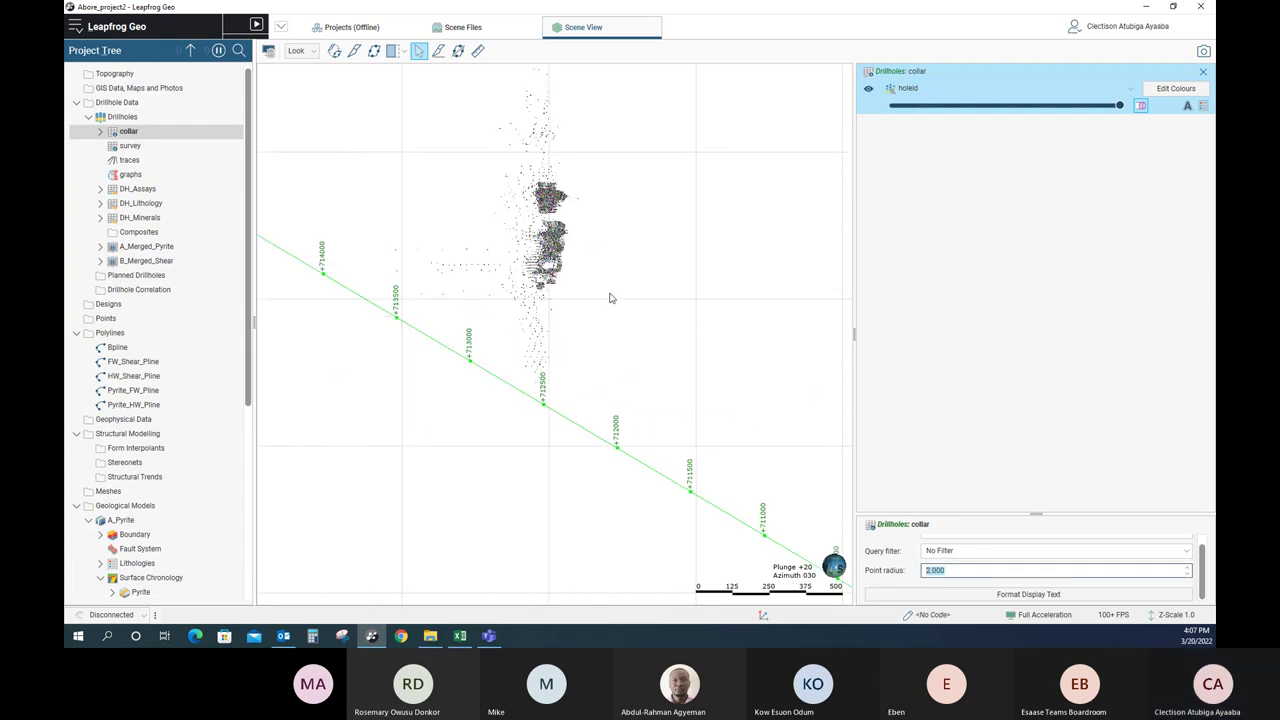
Examine the collar elevations in a side view looking roughly west-northwest, following the points to the northern end
left_click_drag(681, 298, 603, 157)
scroll(589, 191, "up", 5)
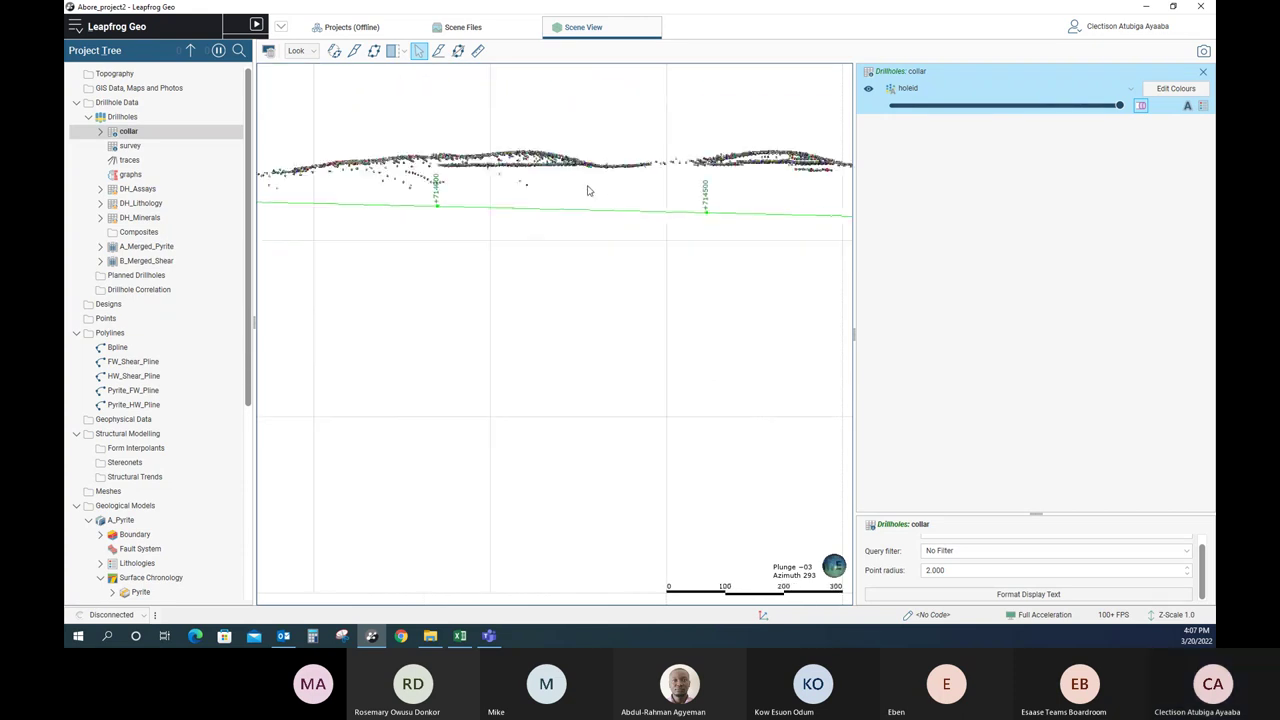
right_click_drag(565, 167, 560, 274)
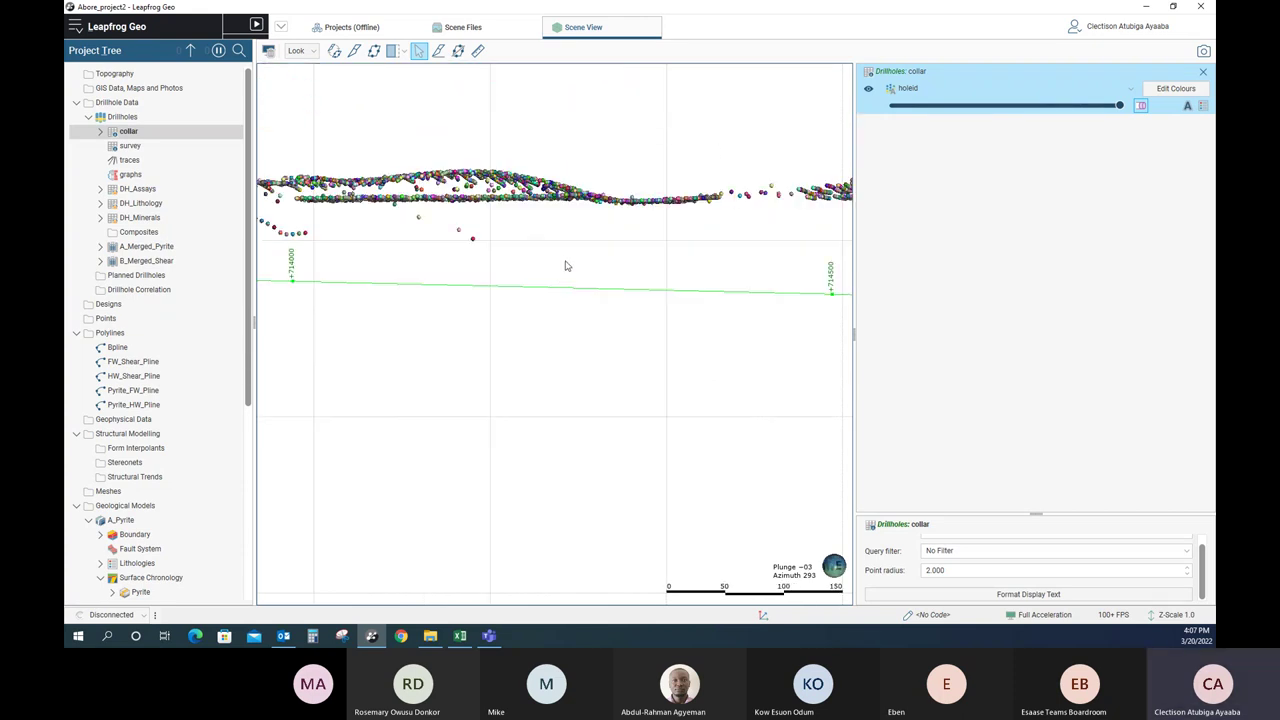
scroll(565, 262, "down", 2)
left_click_drag(565, 262, 523, 274)
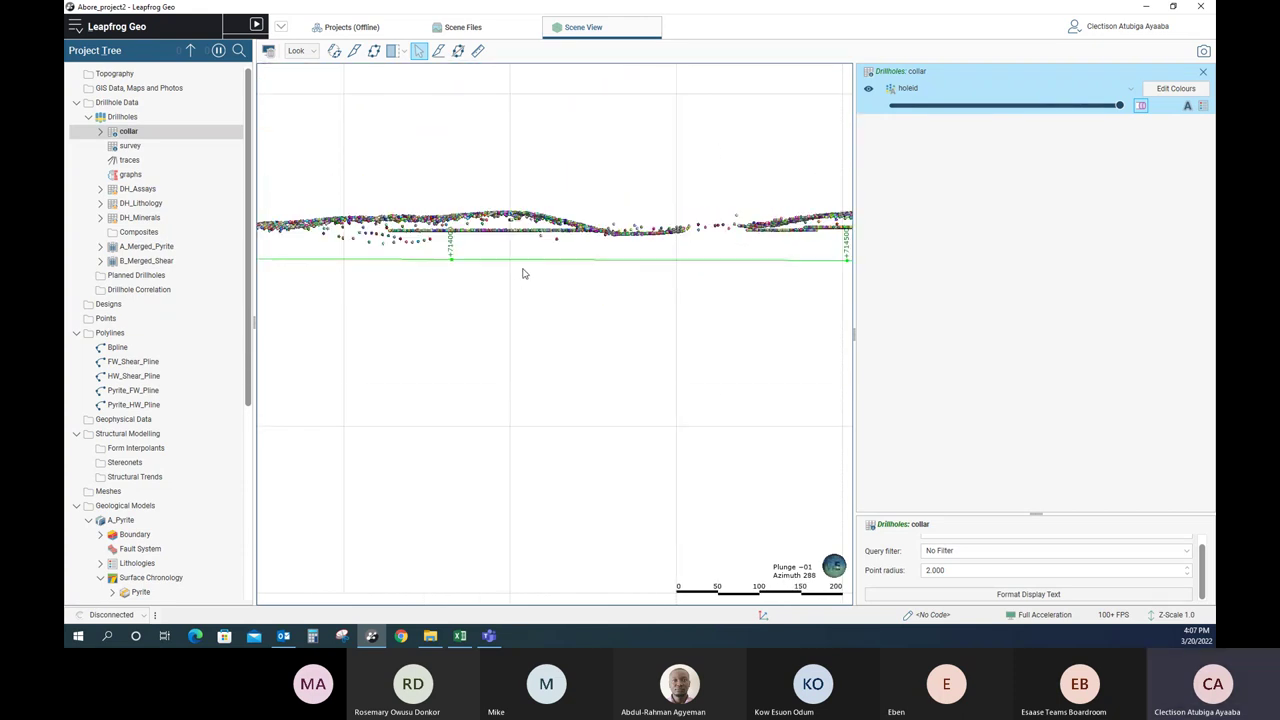
scroll(529, 274, "down", 2)
right_click_drag(631, 312, 464, 316)
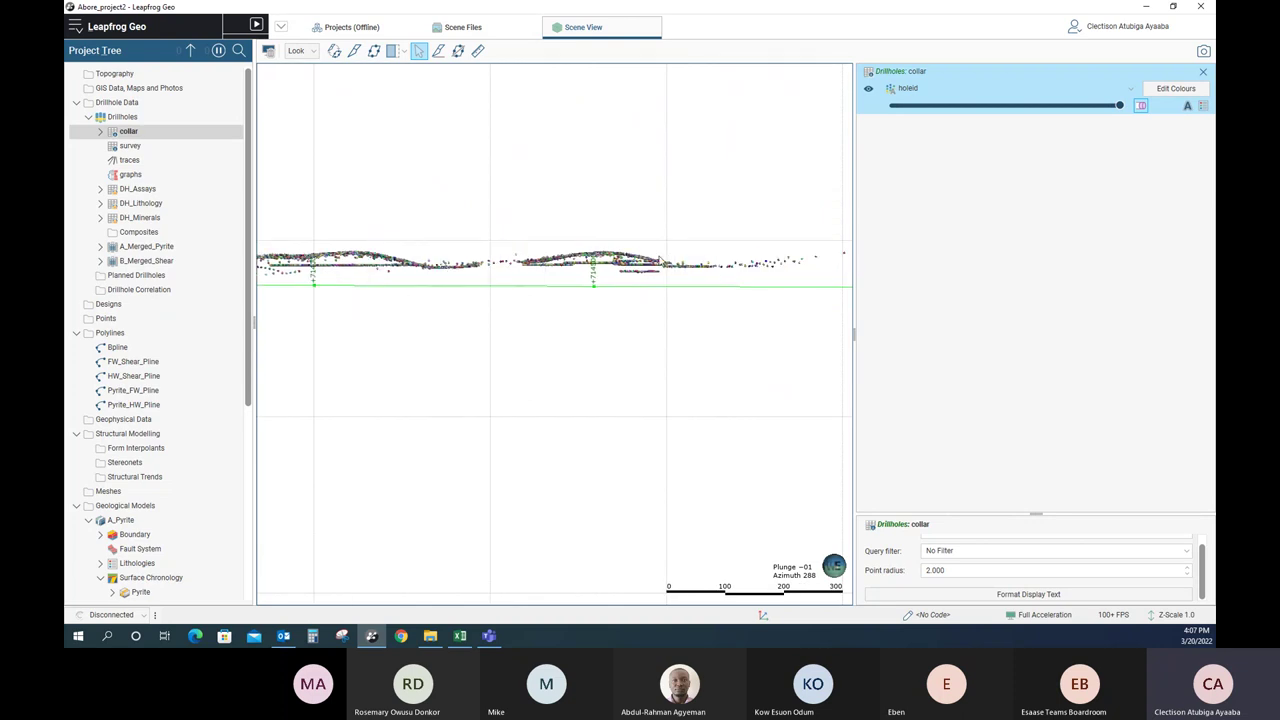
scroll(657, 260, "up", 3)
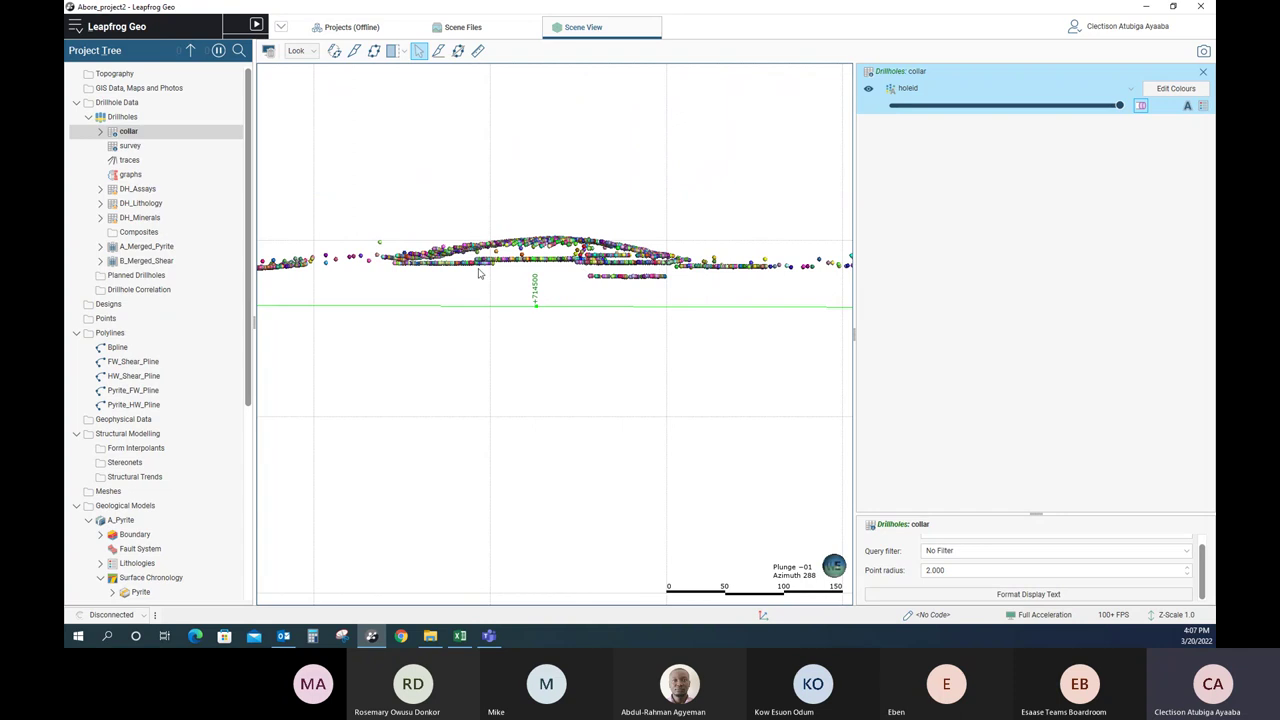
left_click_drag(377, 351, 493, 335)
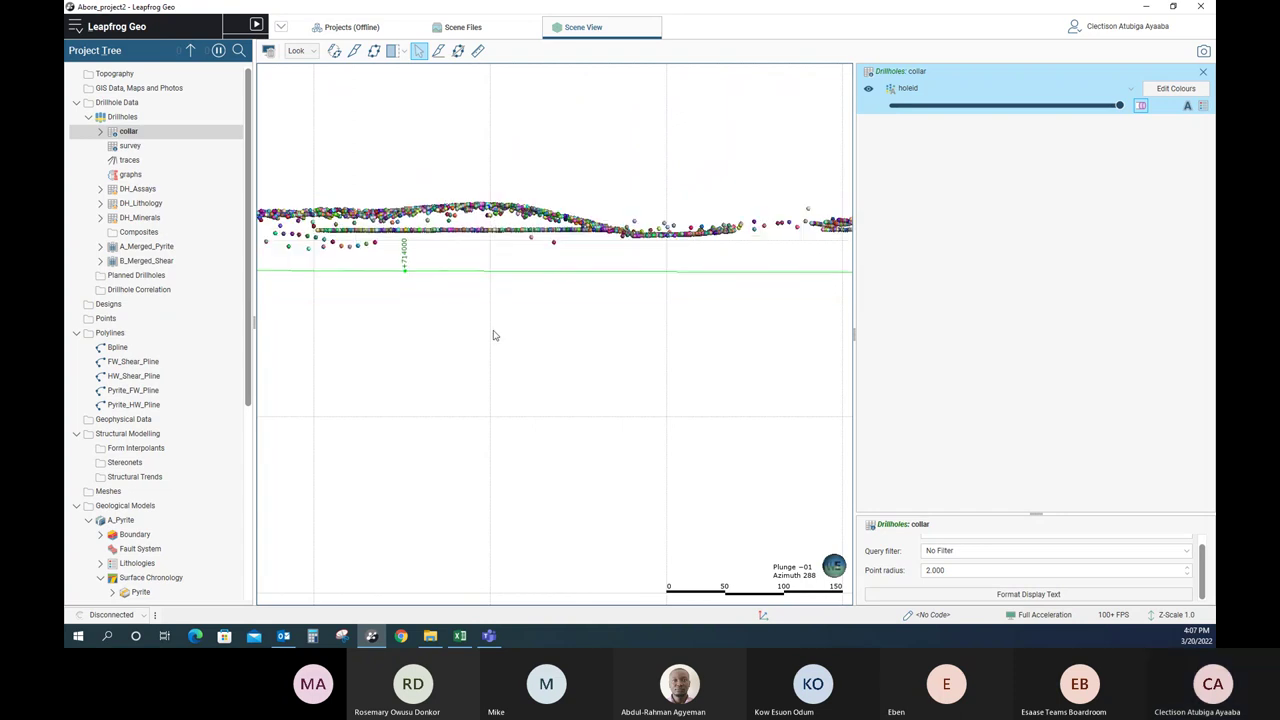
right_click_drag(493, 335, 560, 383)
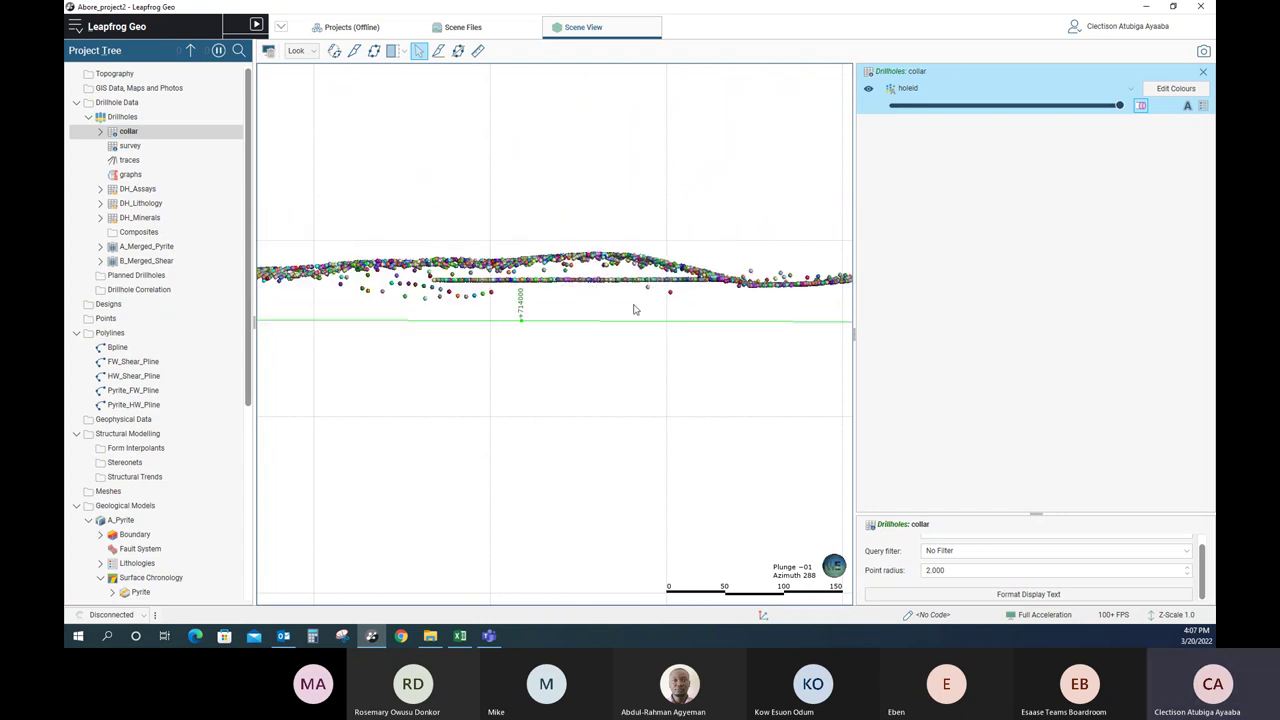
scroll(634, 311, "down", 3)
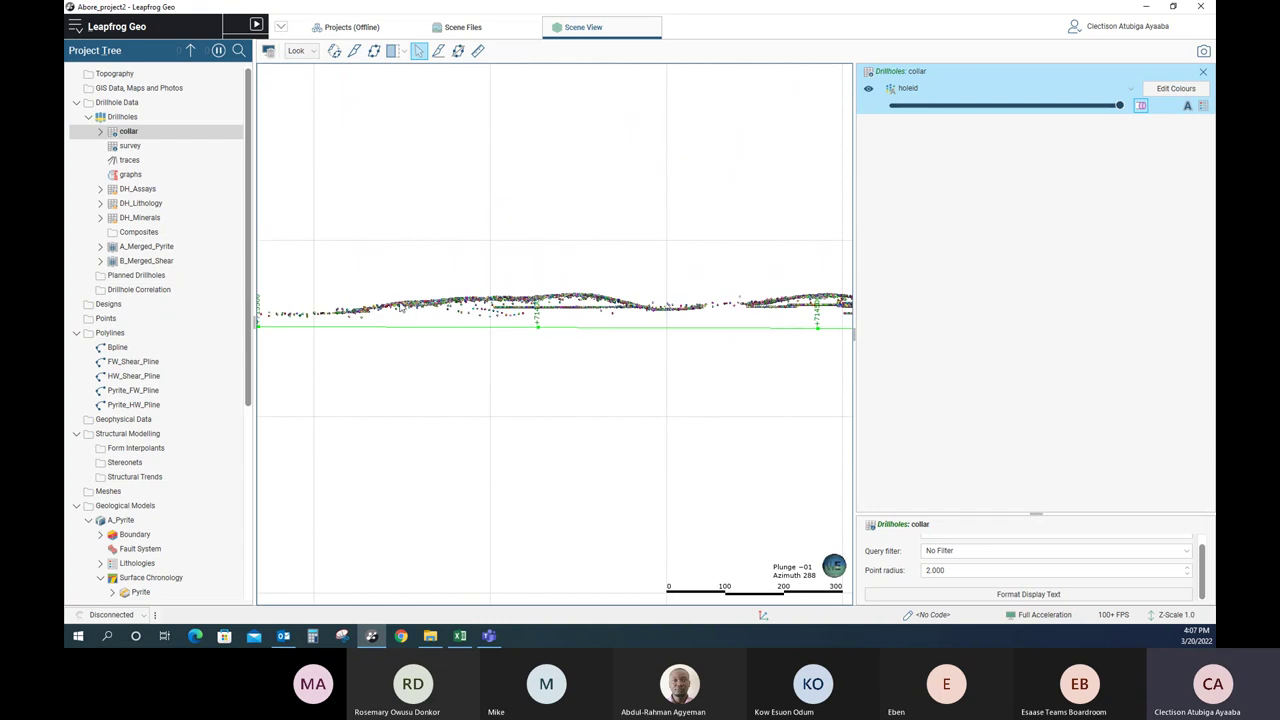
right_click_drag(731, 380, 340, 414)
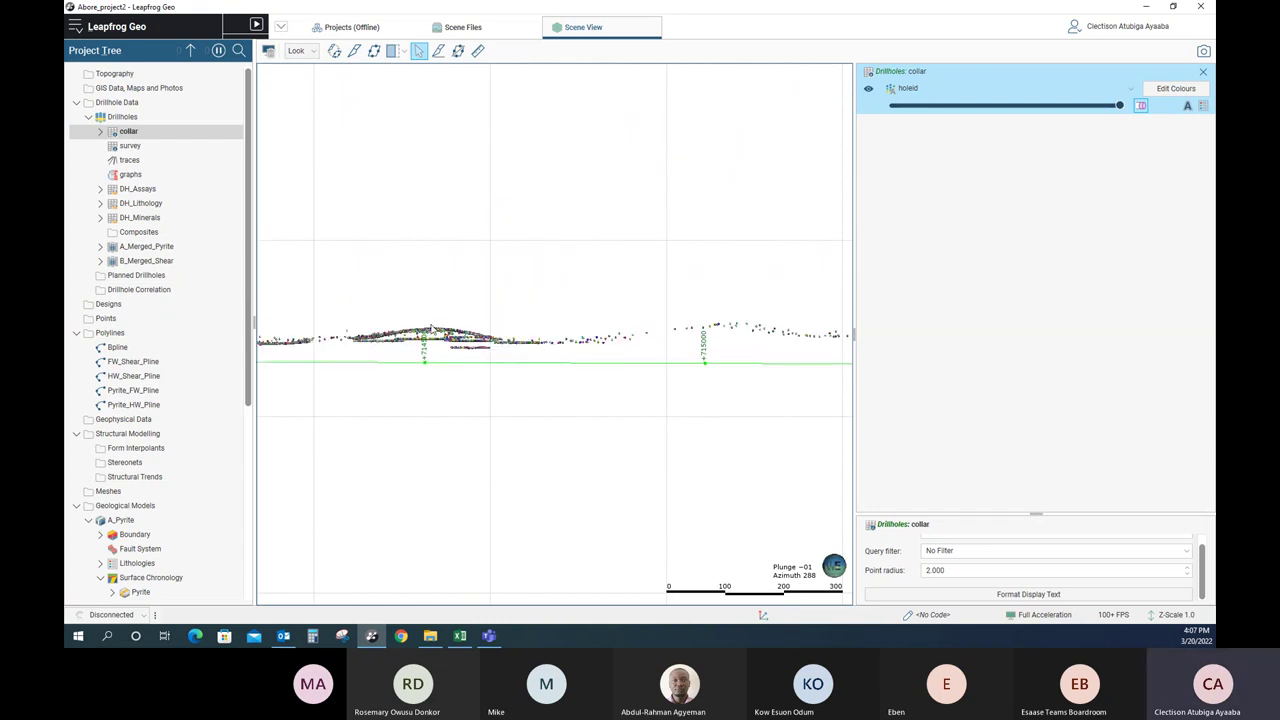
right_click_drag(723, 394, 436, 404)
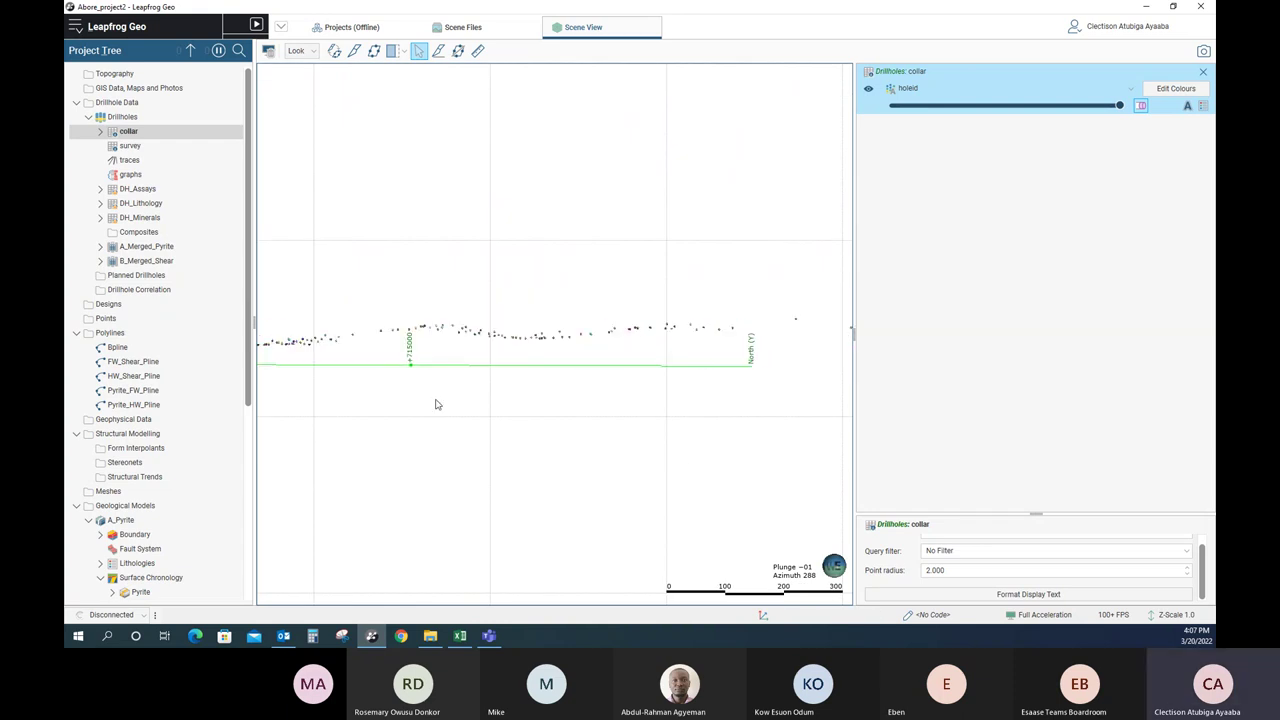
Inspect the stacked collar levels close up around northings 714000 and 714500, then view the whole collar profile
scroll(501, 300, "up", 5)
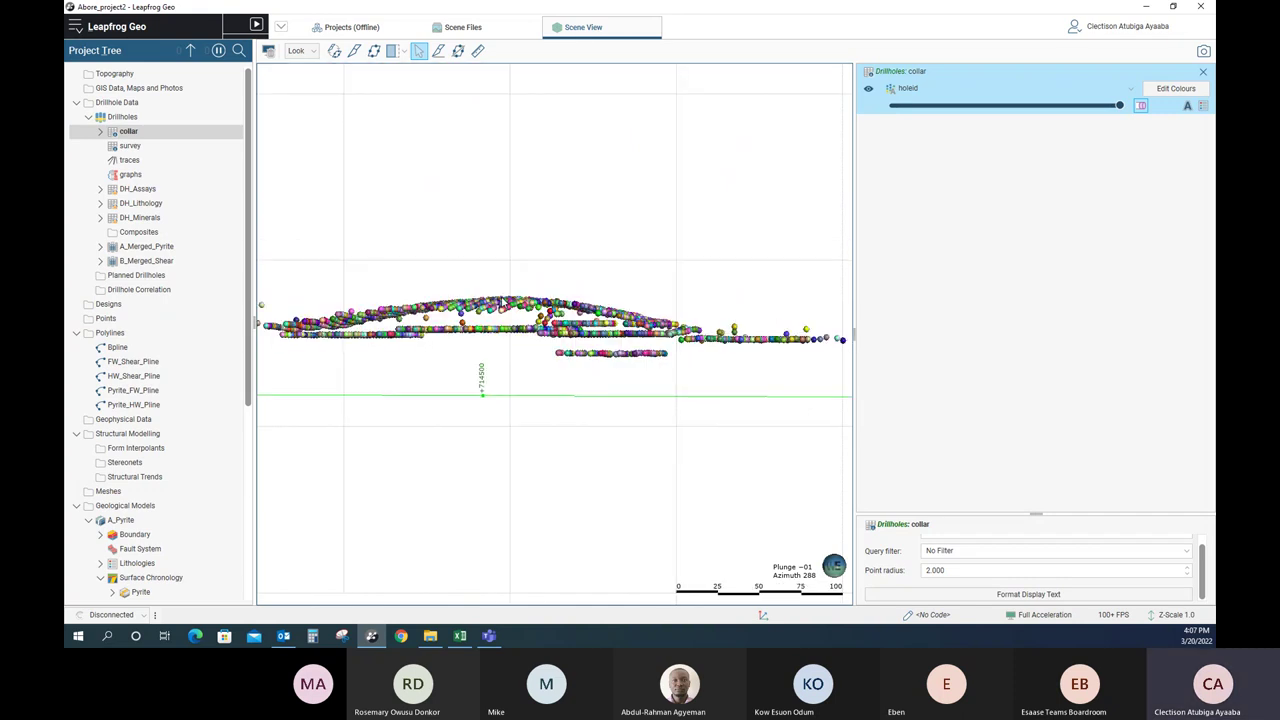
right_click_drag(411, 393, 697, 390)
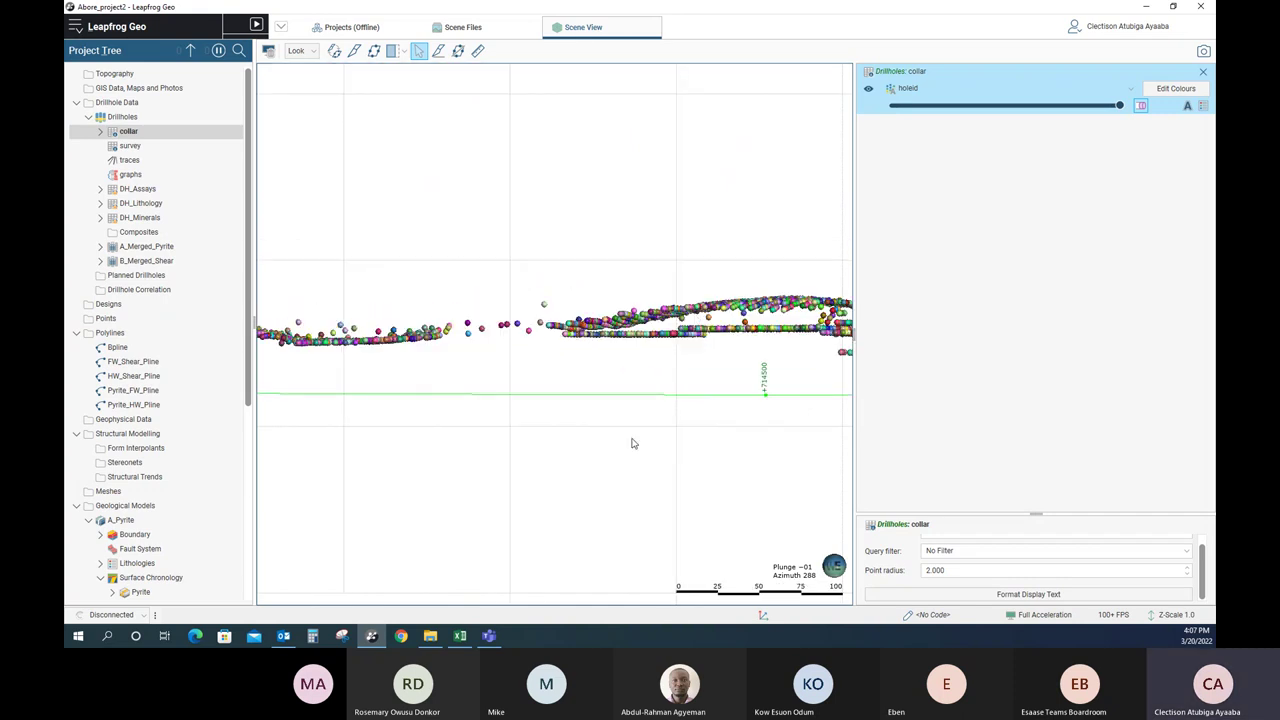
right_click_drag(633, 441, 451, 458)
scroll(581, 343, "up", 2)
scroll(581, 343, "up", 3)
right_click_drag(503, 500, 549, 386)
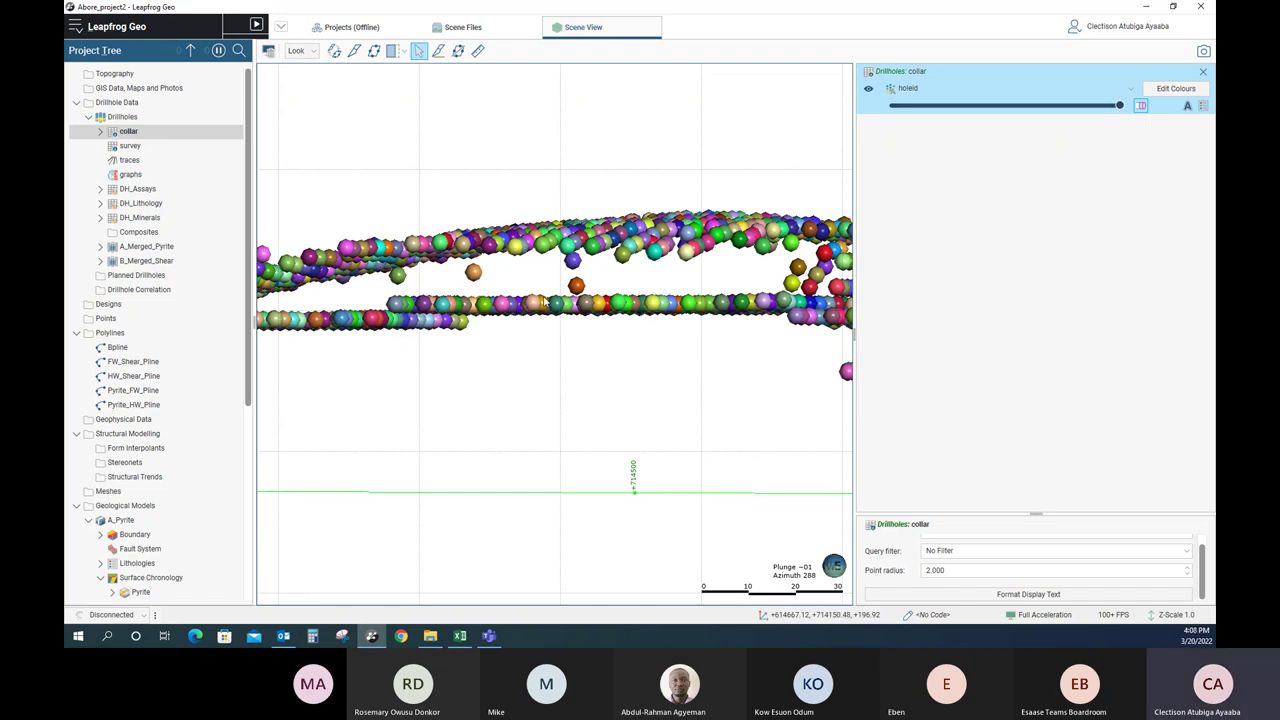
scroll(558, 308, "down", 5)
right_click_drag(450, 388, 555, 356)
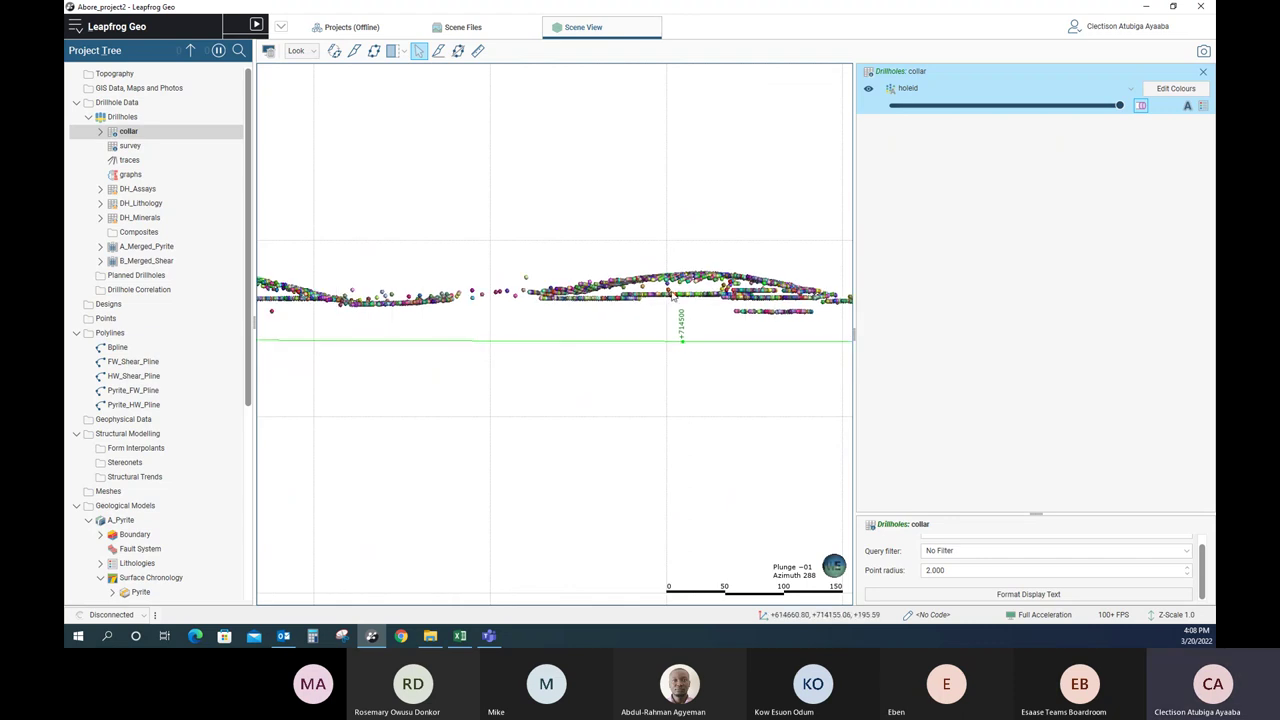
right_click_drag(342, 330, 641, 337)
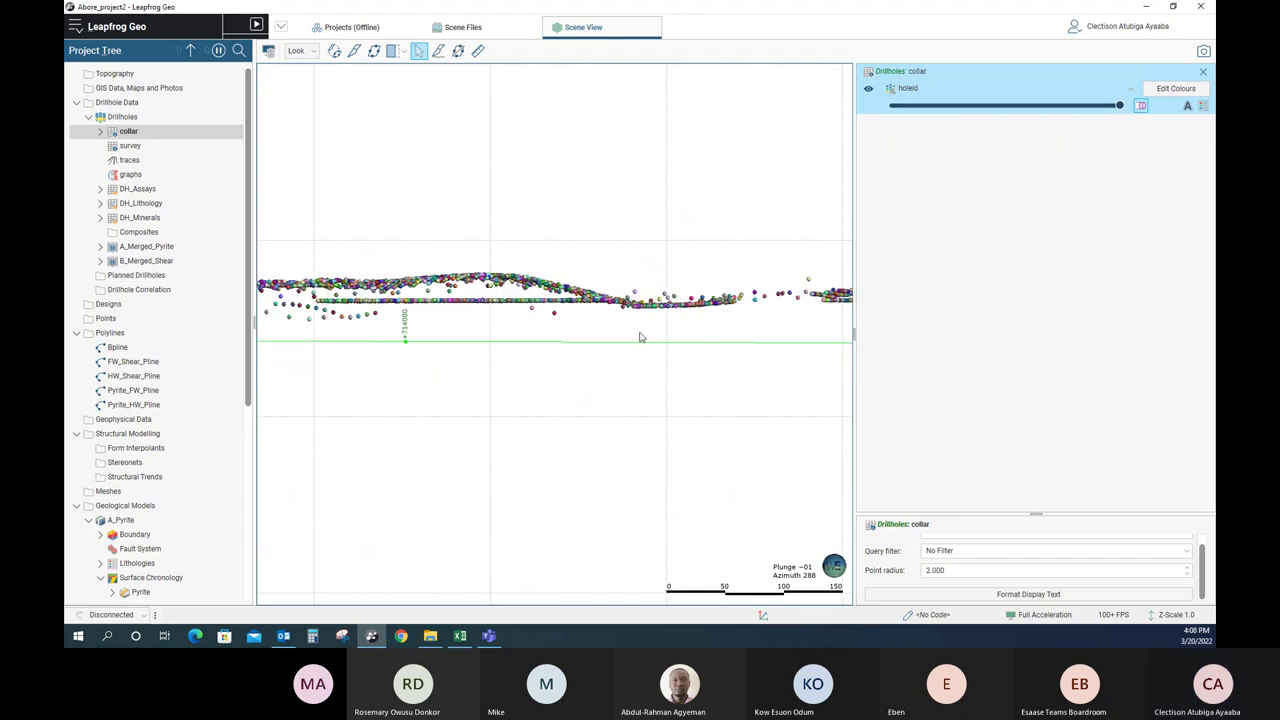
scroll(556, 318, "down", 1)
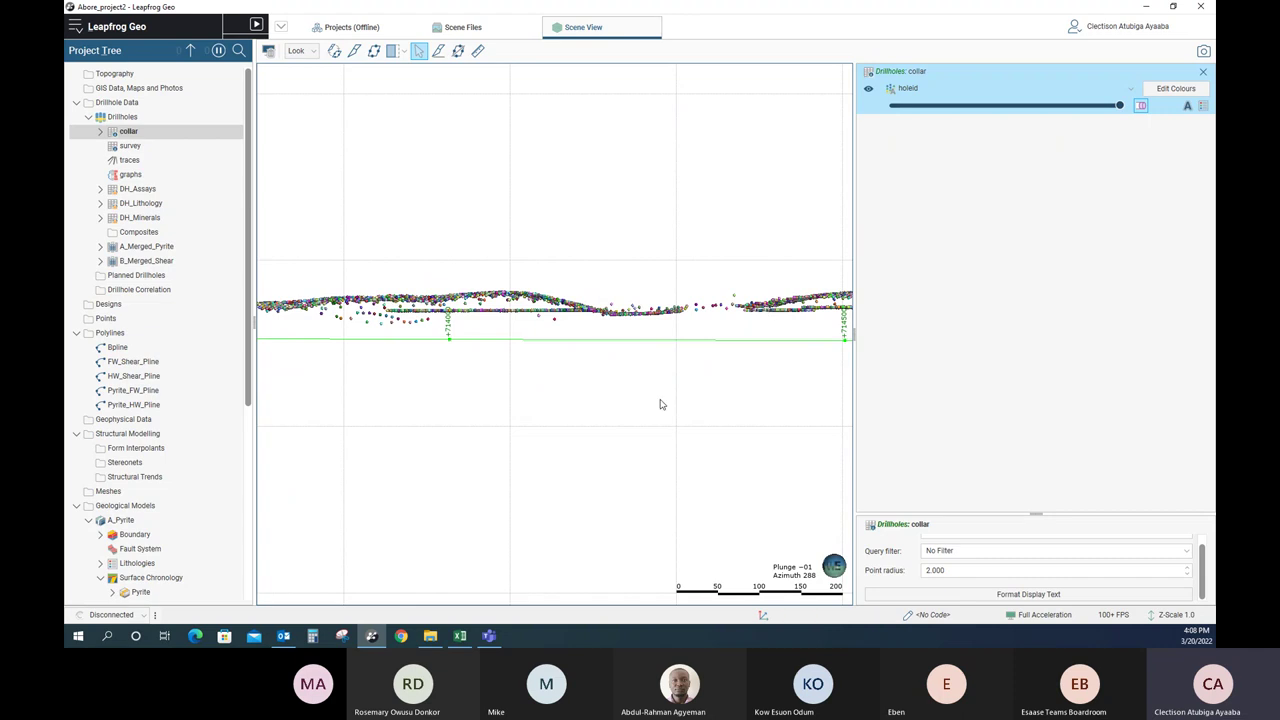
scroll(640, 383, "down", 3)
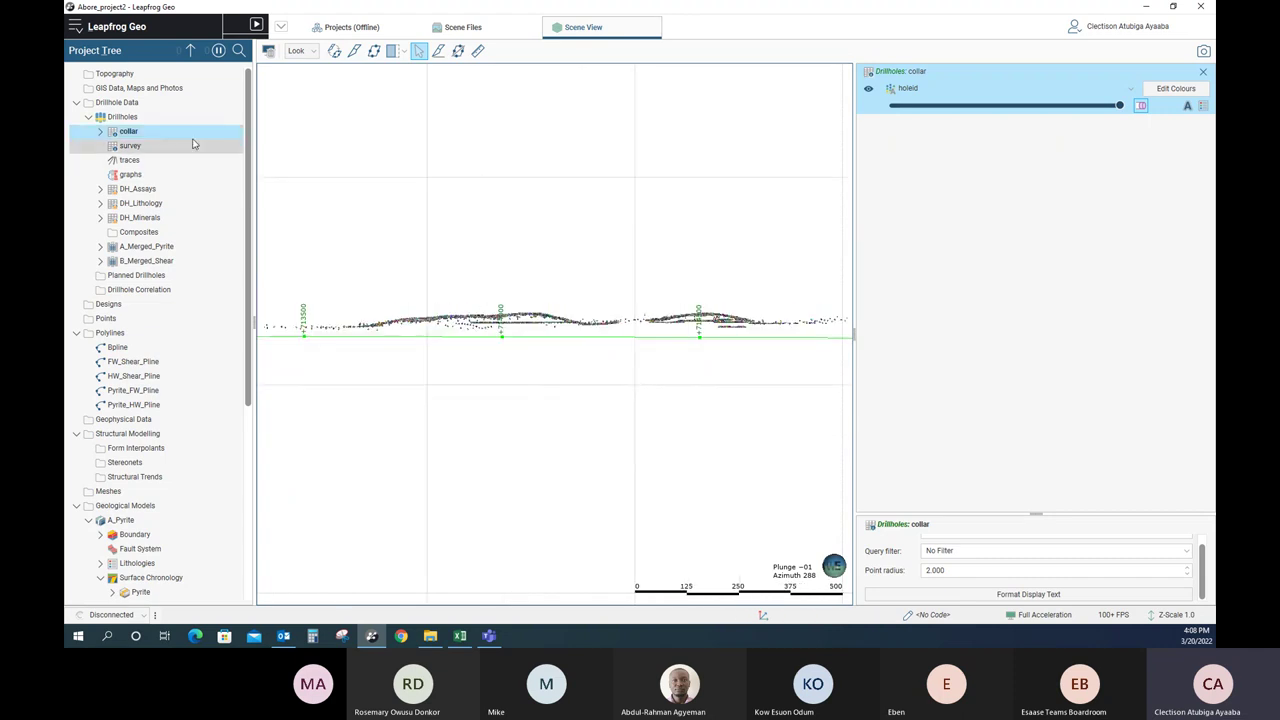
Export all rows of the collar table with original column names as the CSV file collar in the Desktop's Abore folder
right_click(155, 133)
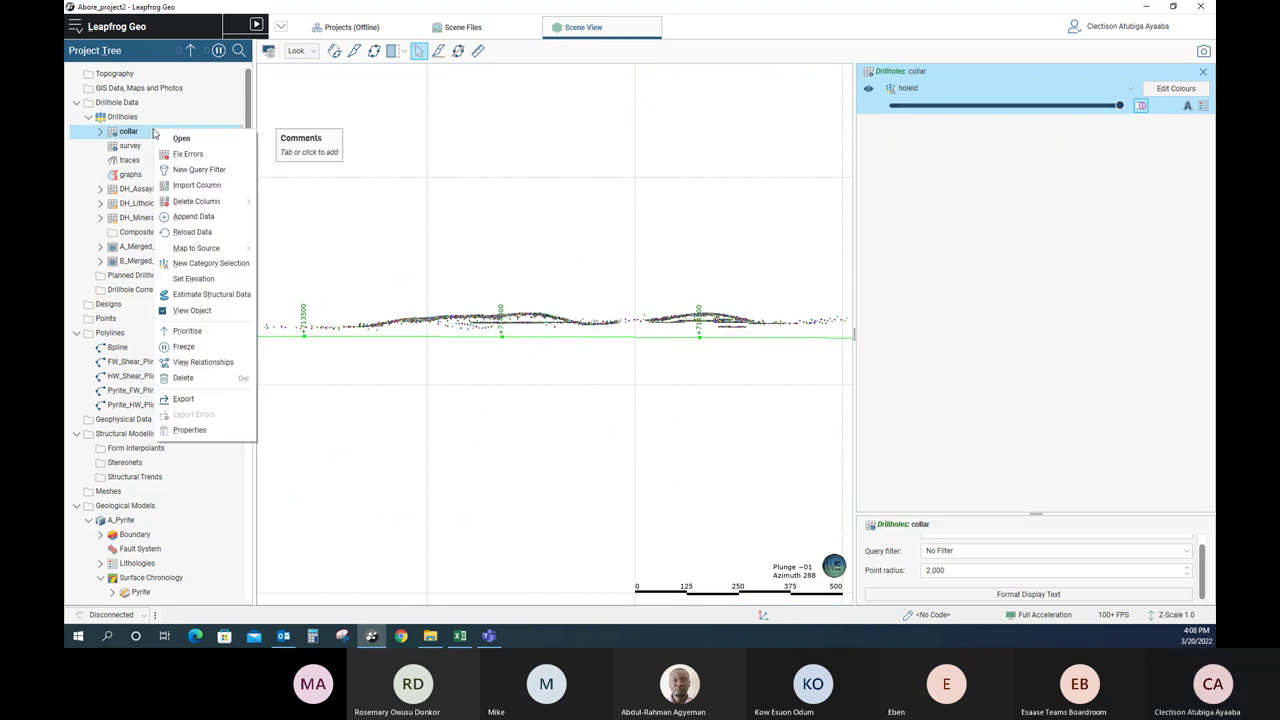
left_click(188, 399)
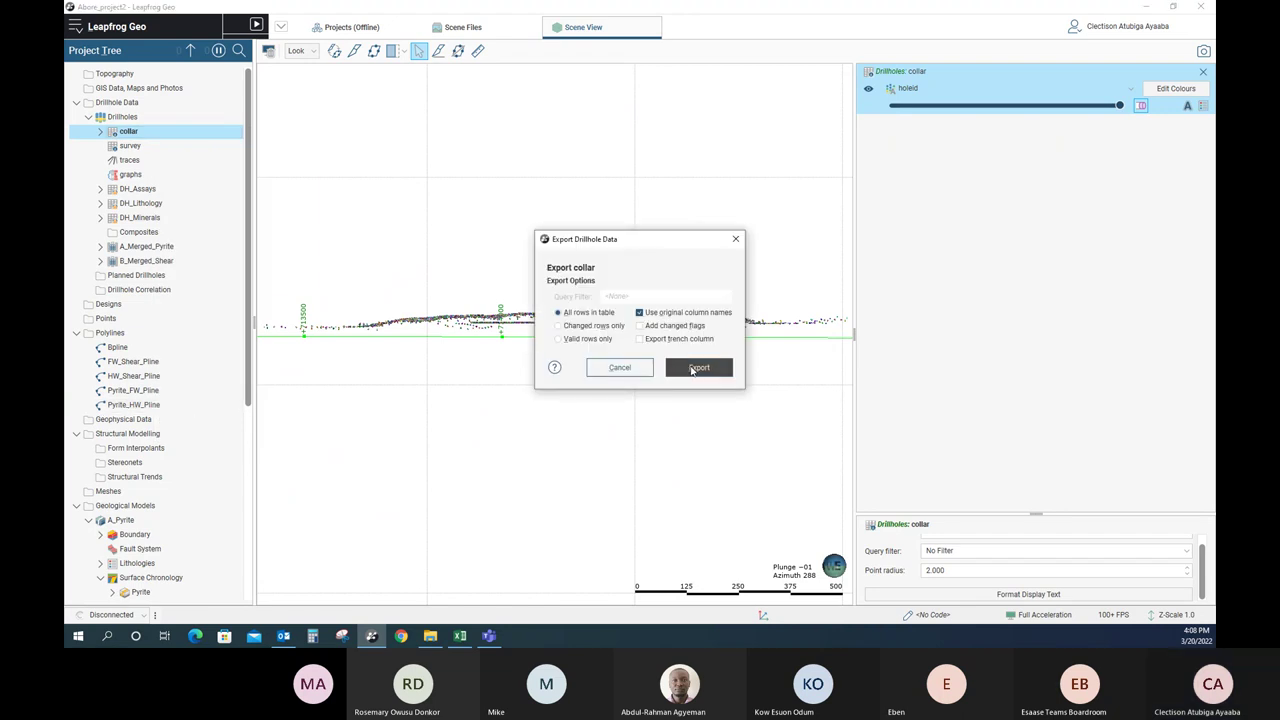
left_click(698, 368)
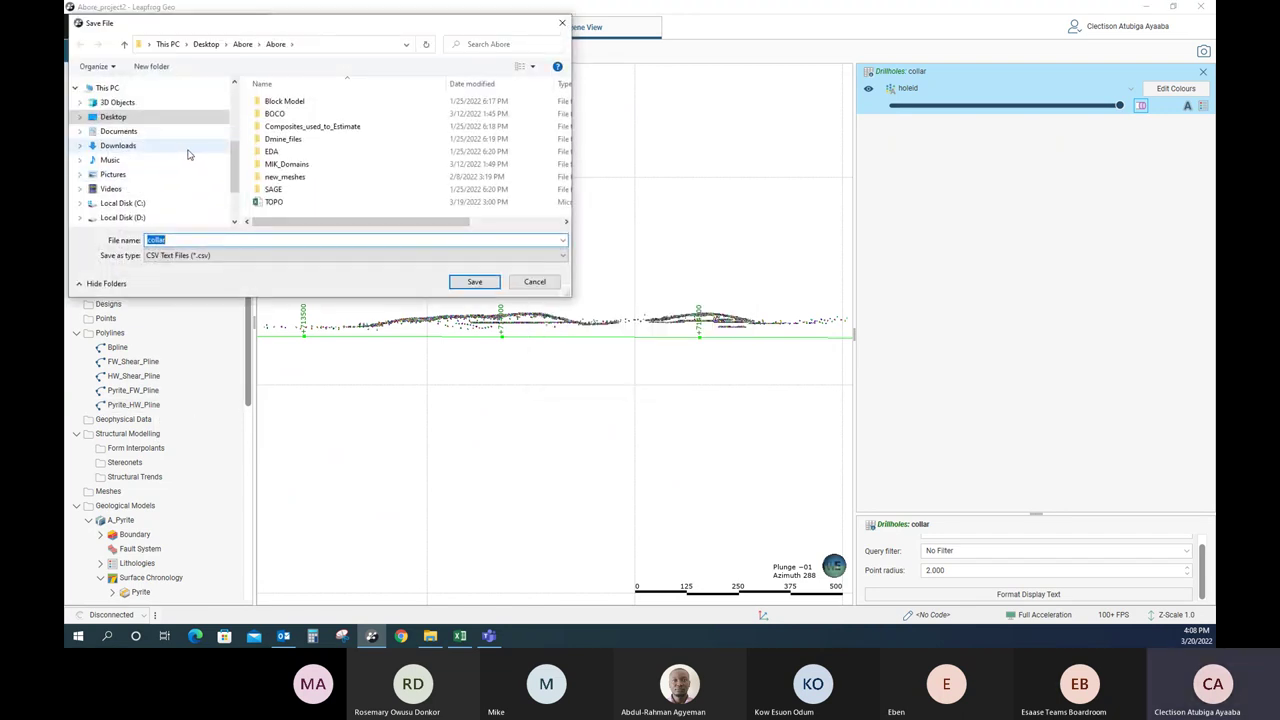
left_click(113, 117)
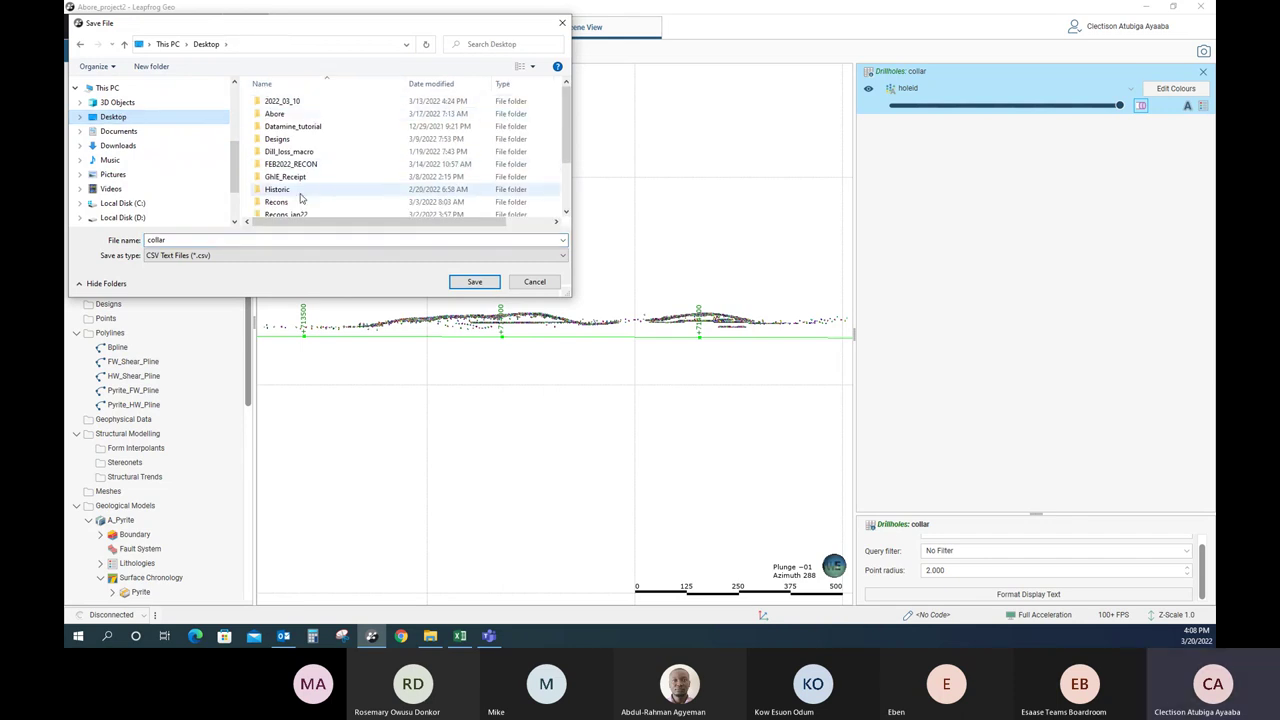
double_click(274, 113)
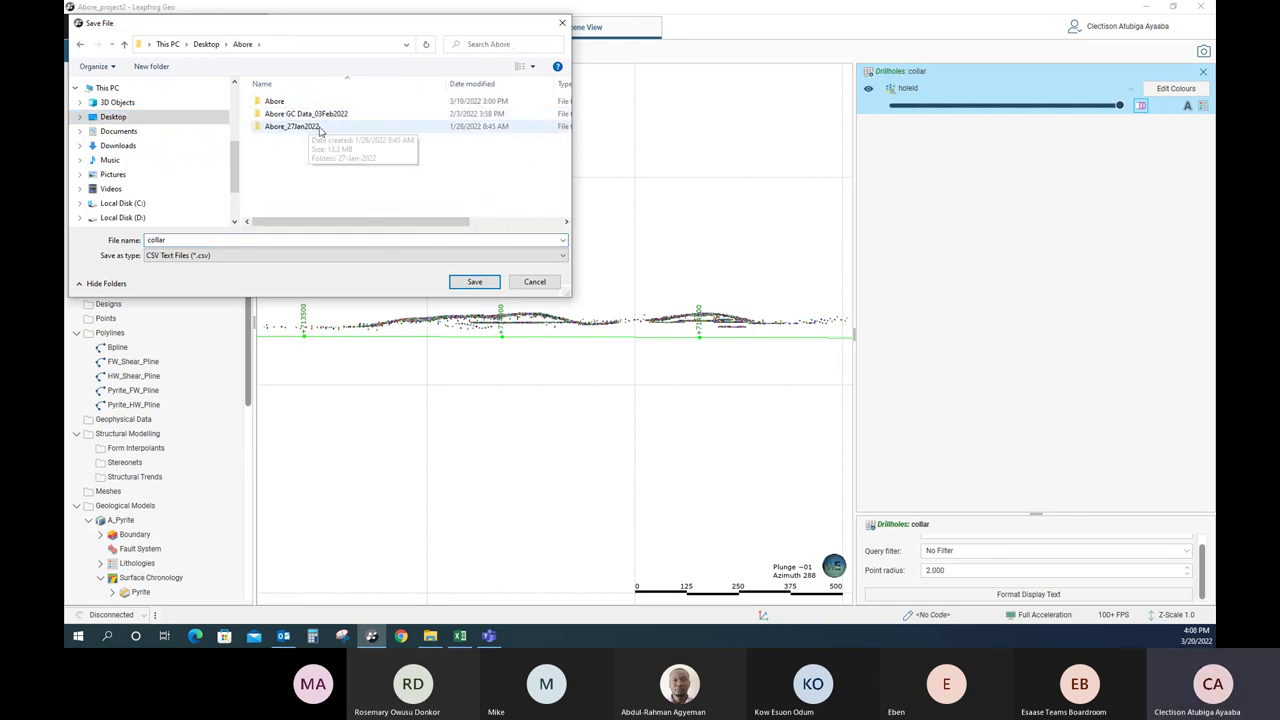
left_click(474, 281)
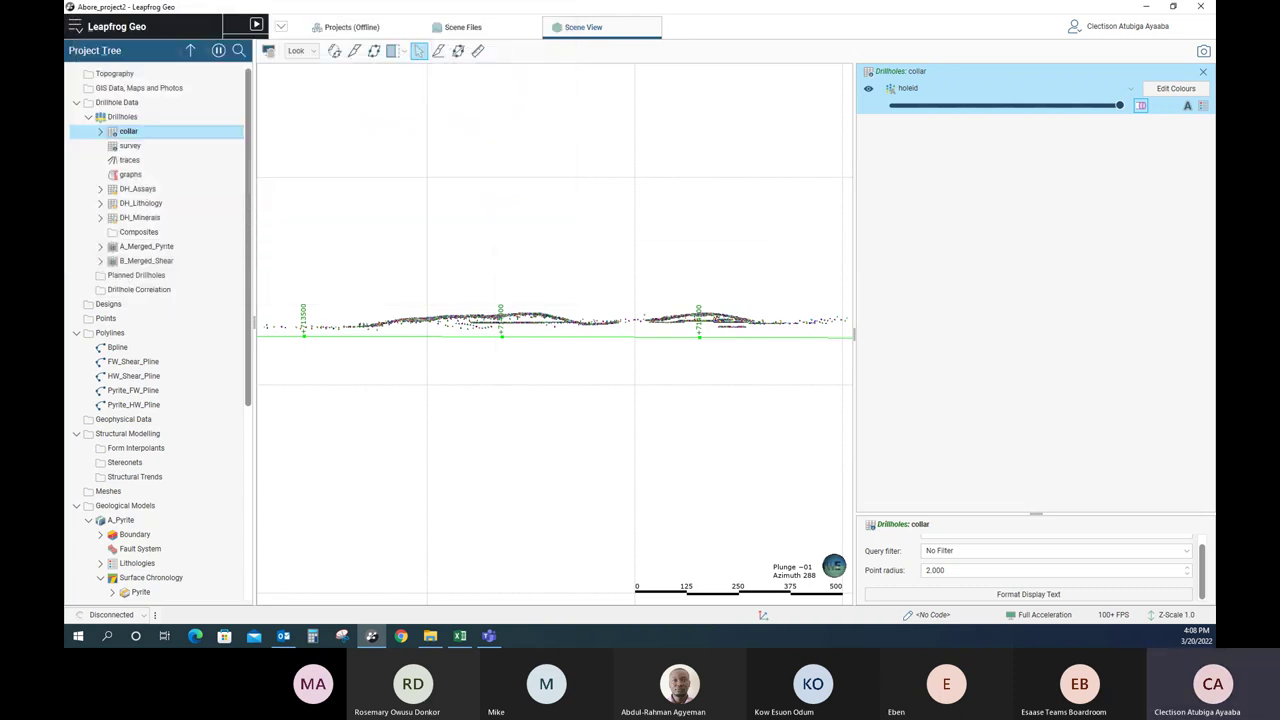
Switch to File Explorer and locate the exported collar CSV file in the Desktop's Abore folder
key("alt+Tab")
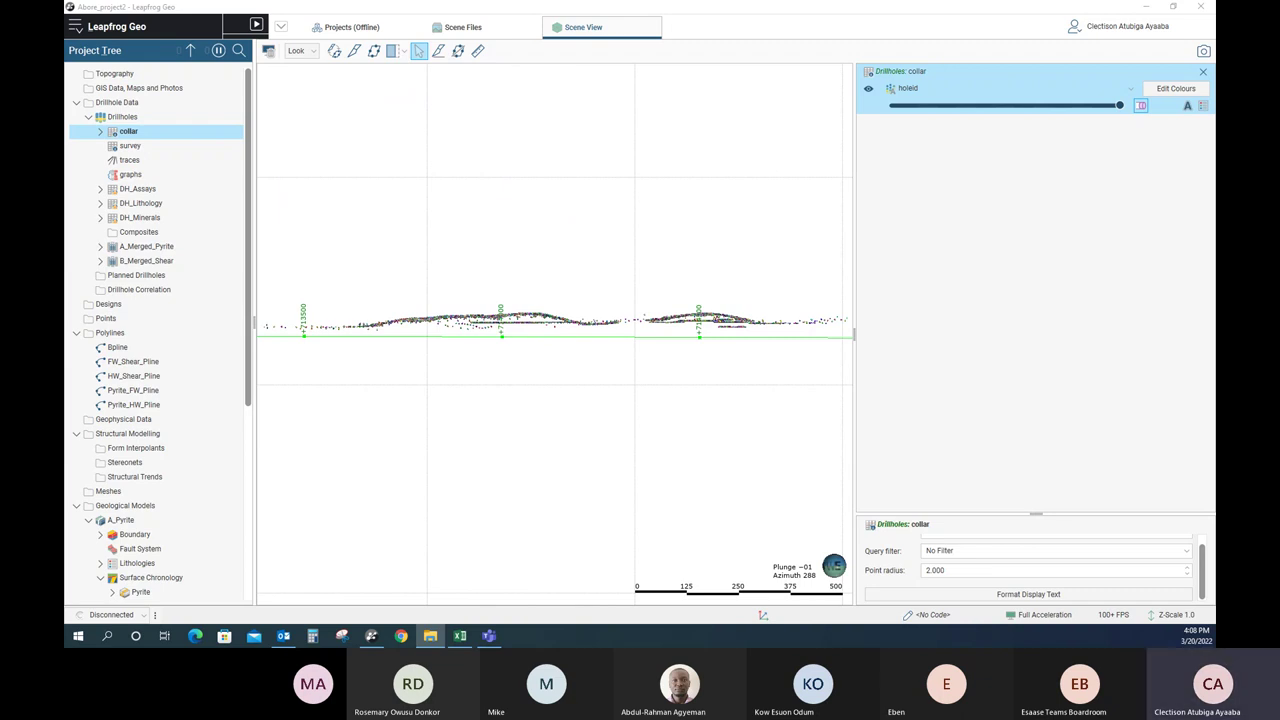
left_click(430, 636)
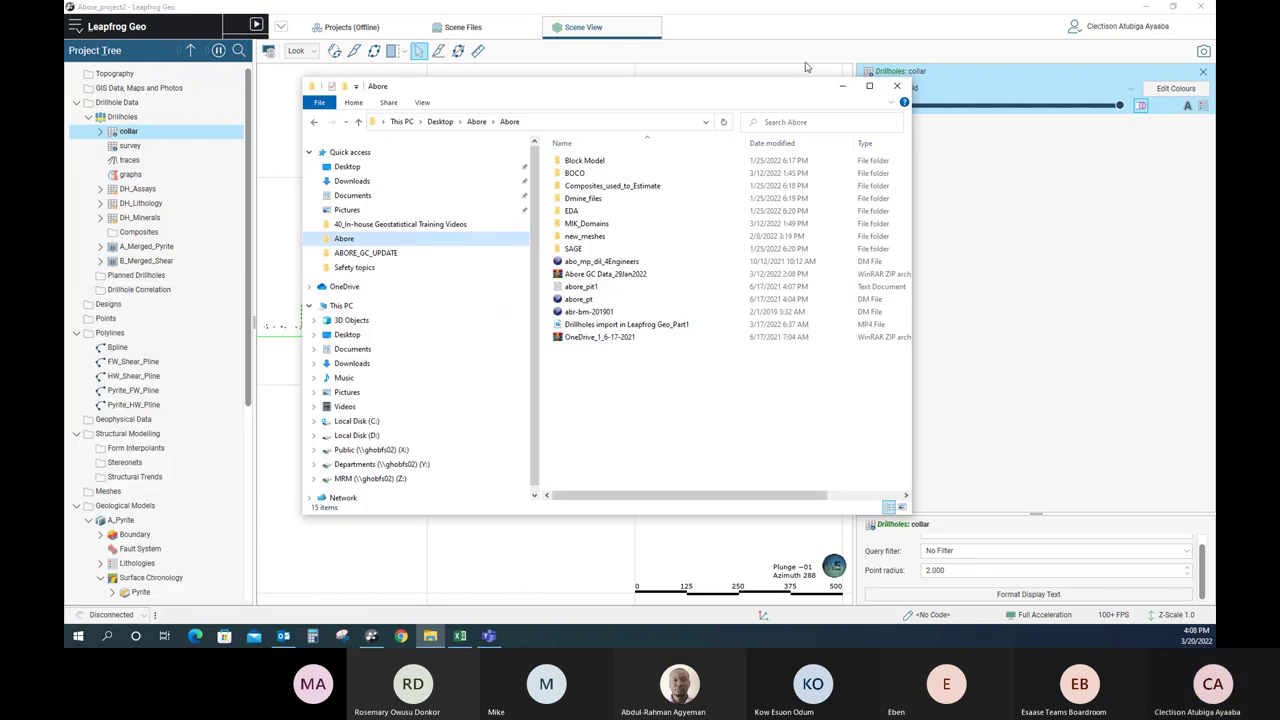
left_click(869, 87)
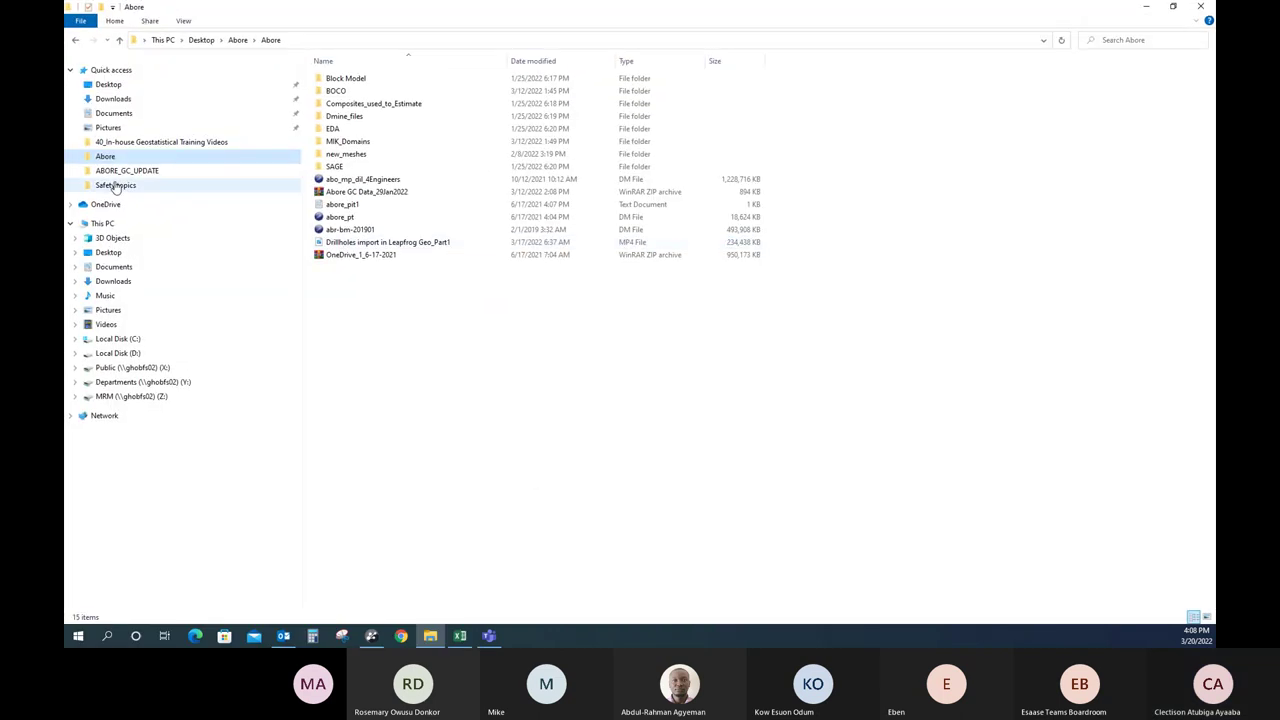
left_click(108, 84)
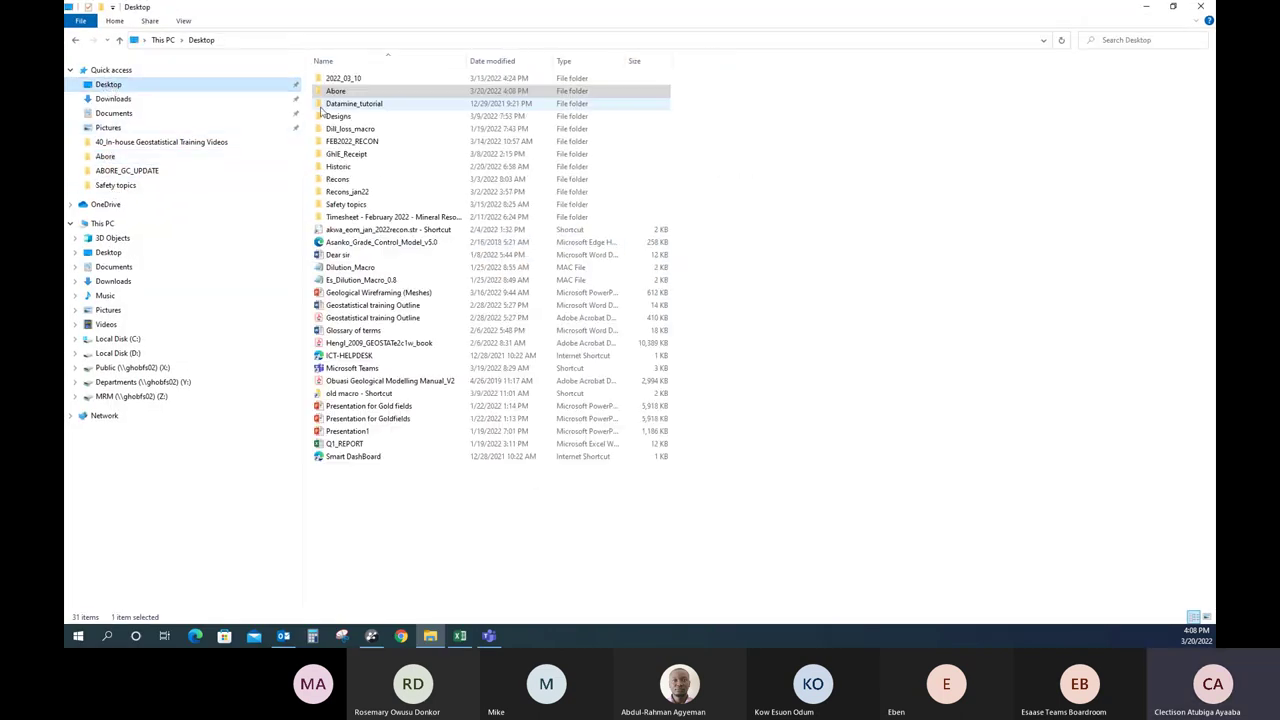
double_click(360, 91)
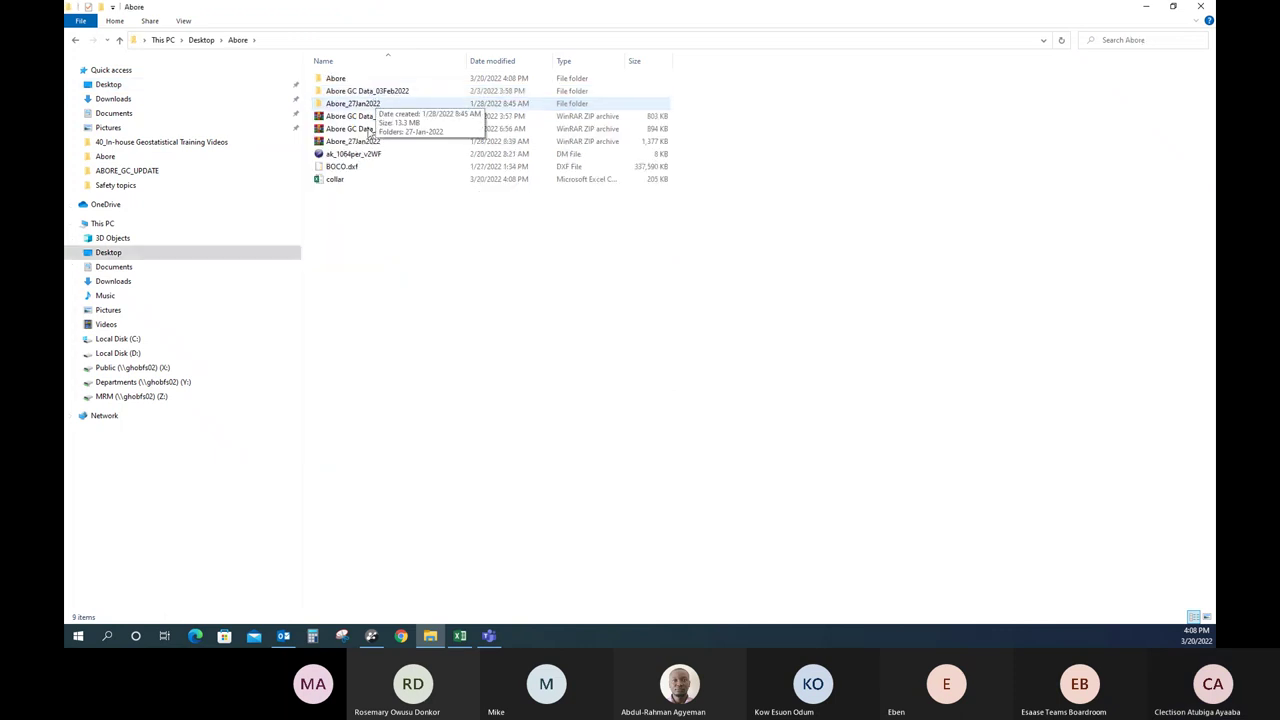
left_click(335, 180)
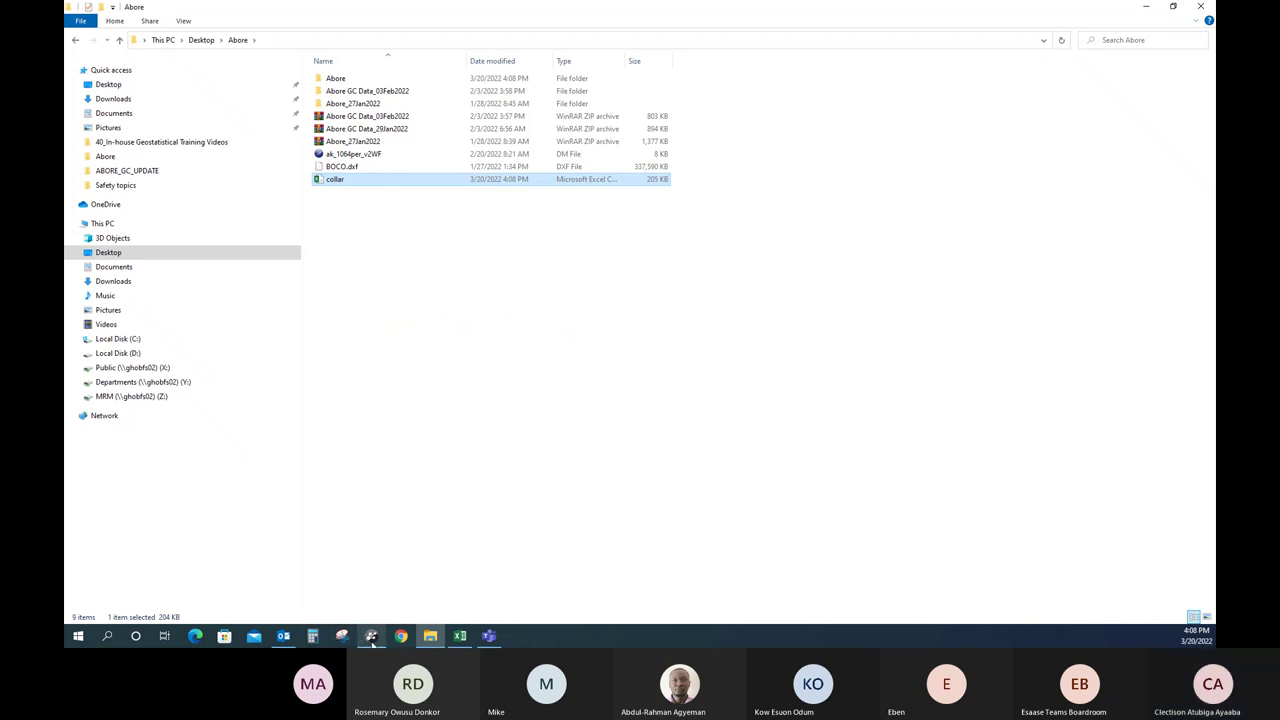
Return to Leapfrog Geo and inspect the scene details of an isolated collar below the flat collar row and one on that row
mouse_move(372, 643)
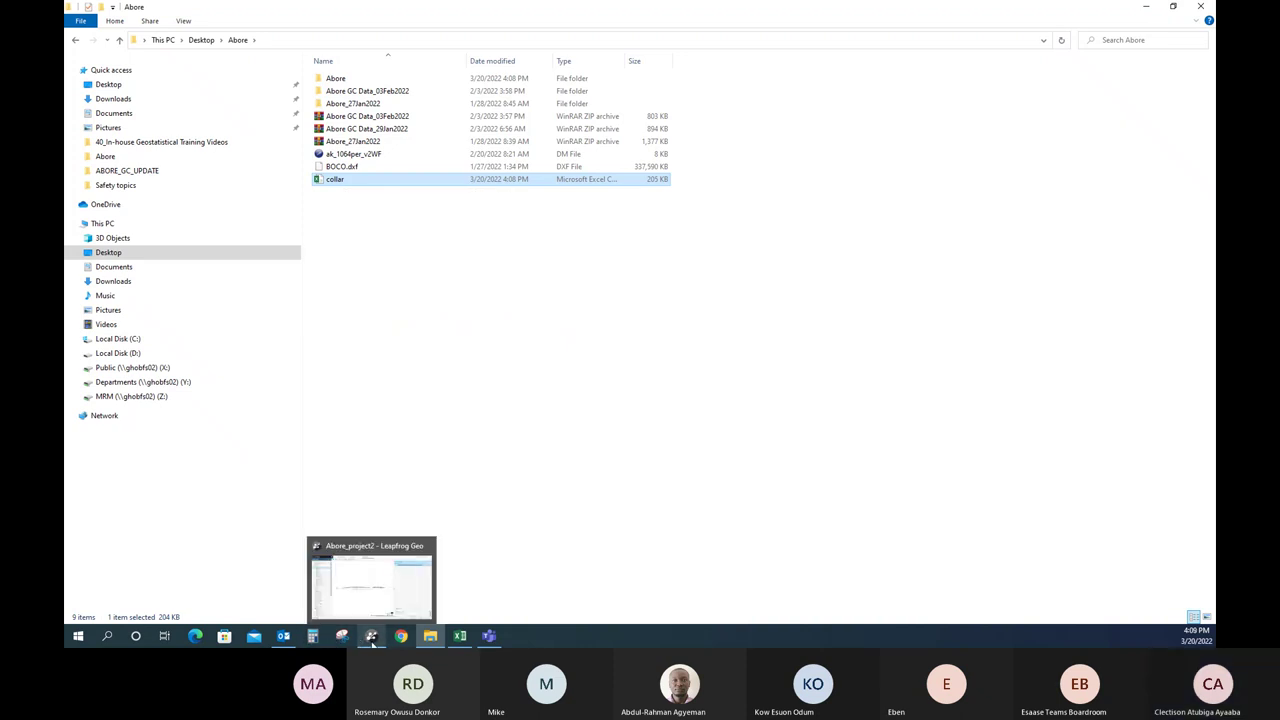
left_click(374, 584)
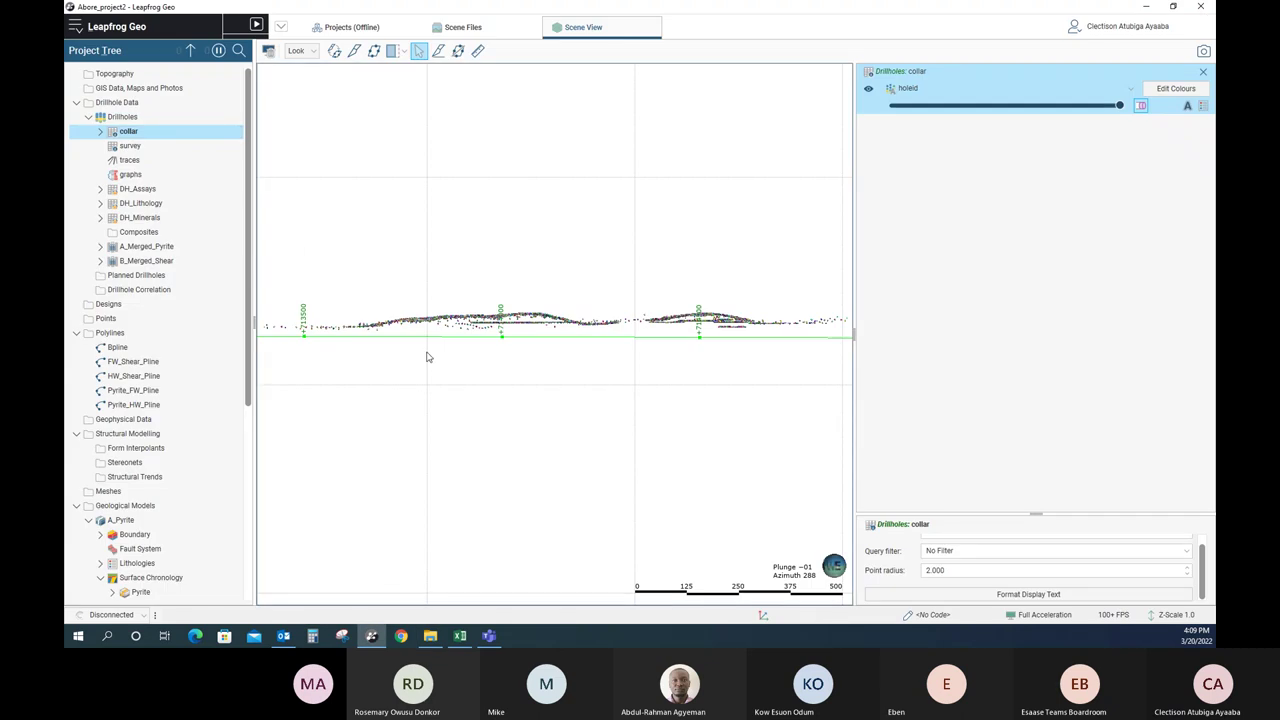
scroll(430, 355, "up", 6)
left_click(491, 261)
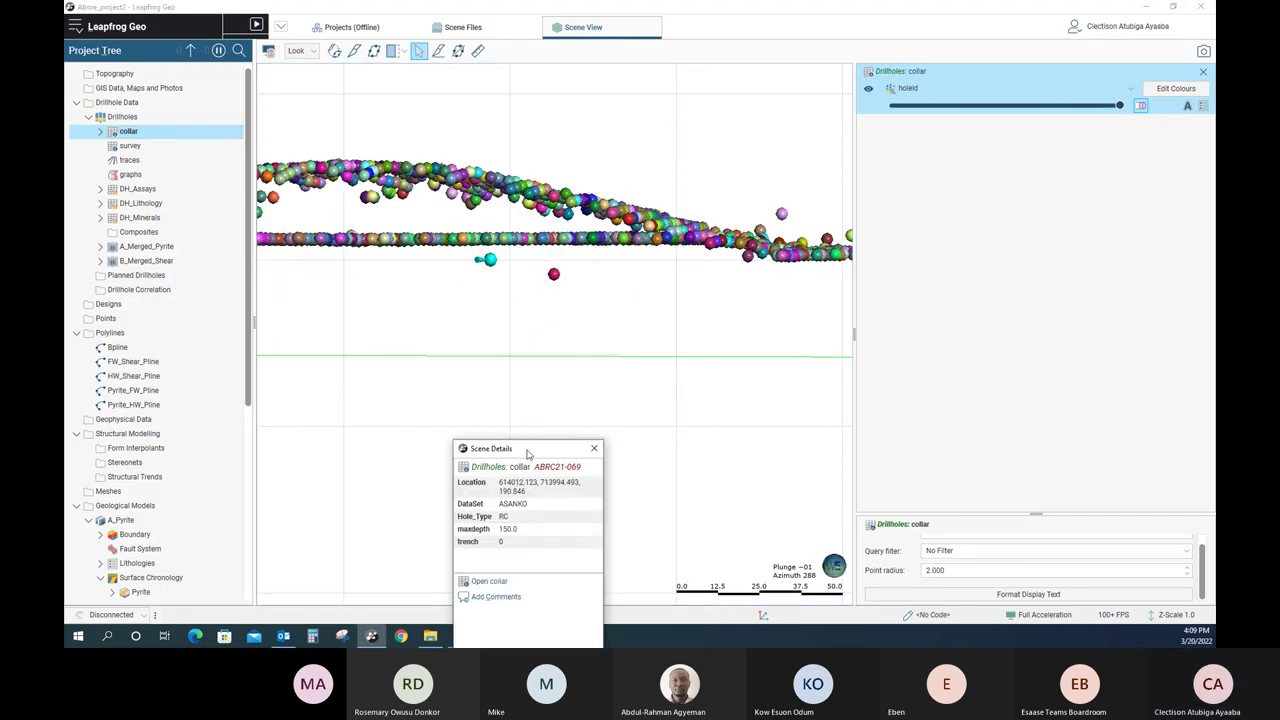
left_click_drag(527, 450, 665, 287)
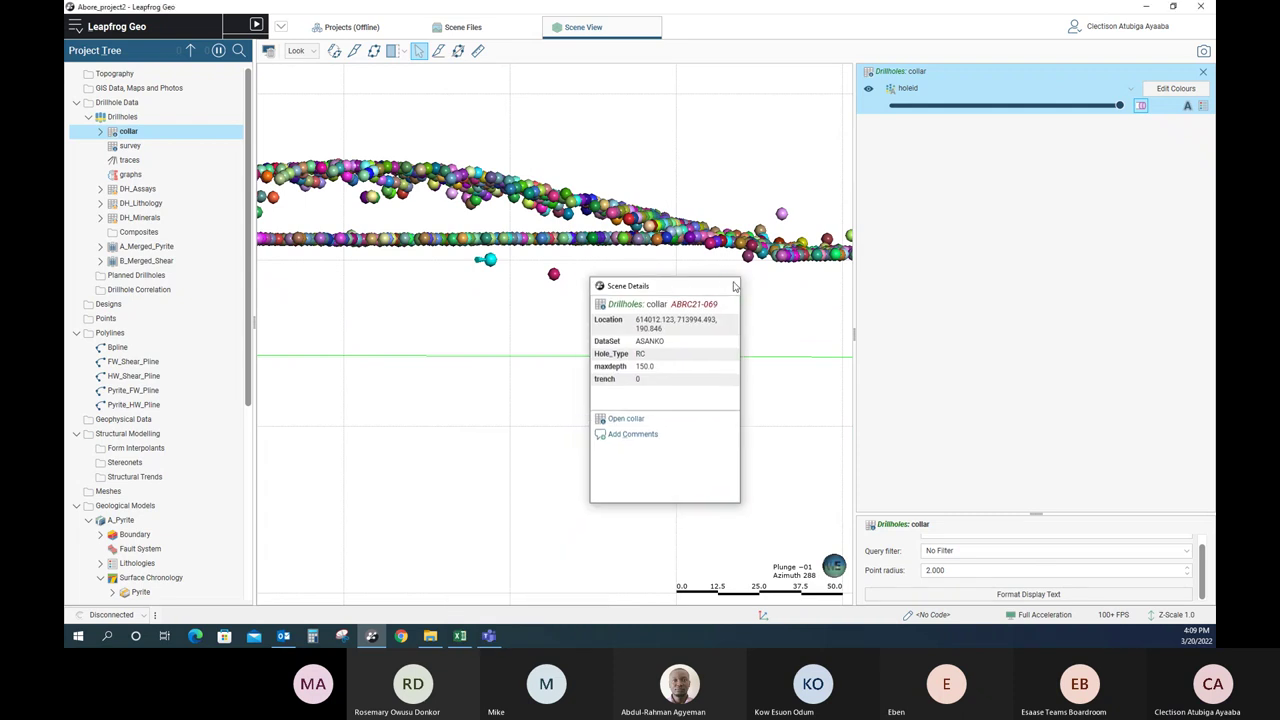
left_click(731, 286)
left_click(579, 238)
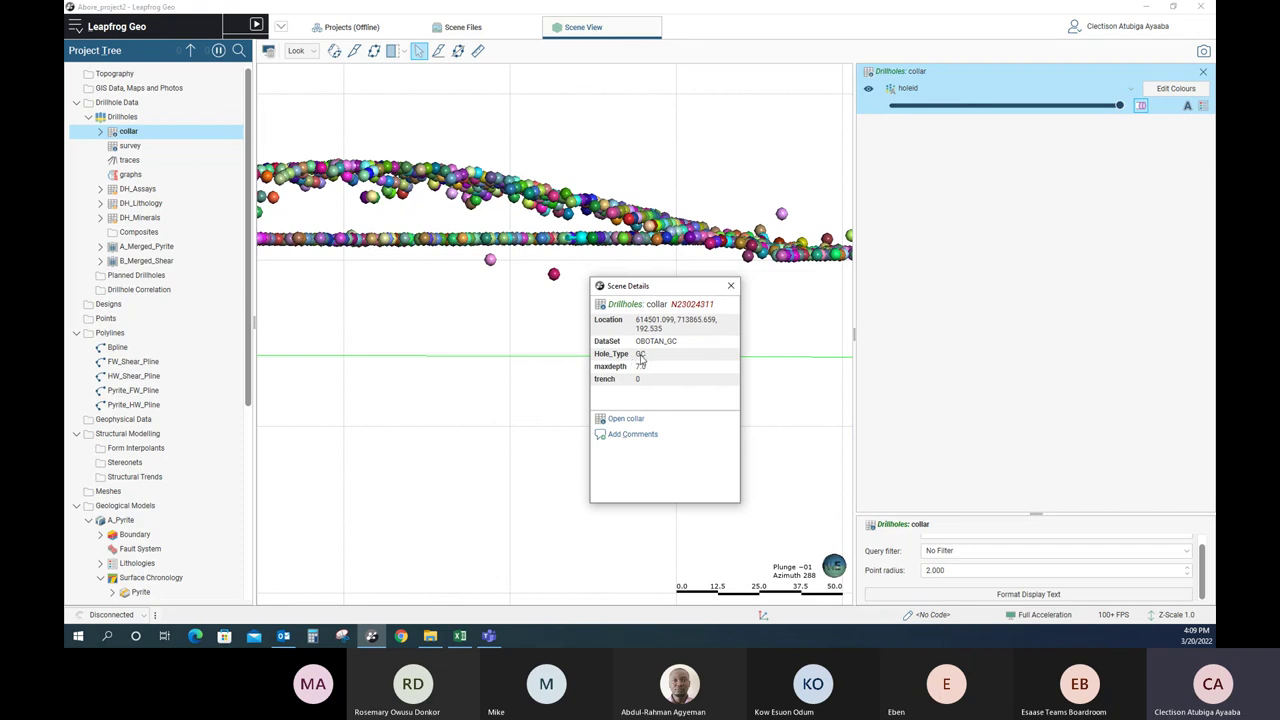
left_click(730, 286)
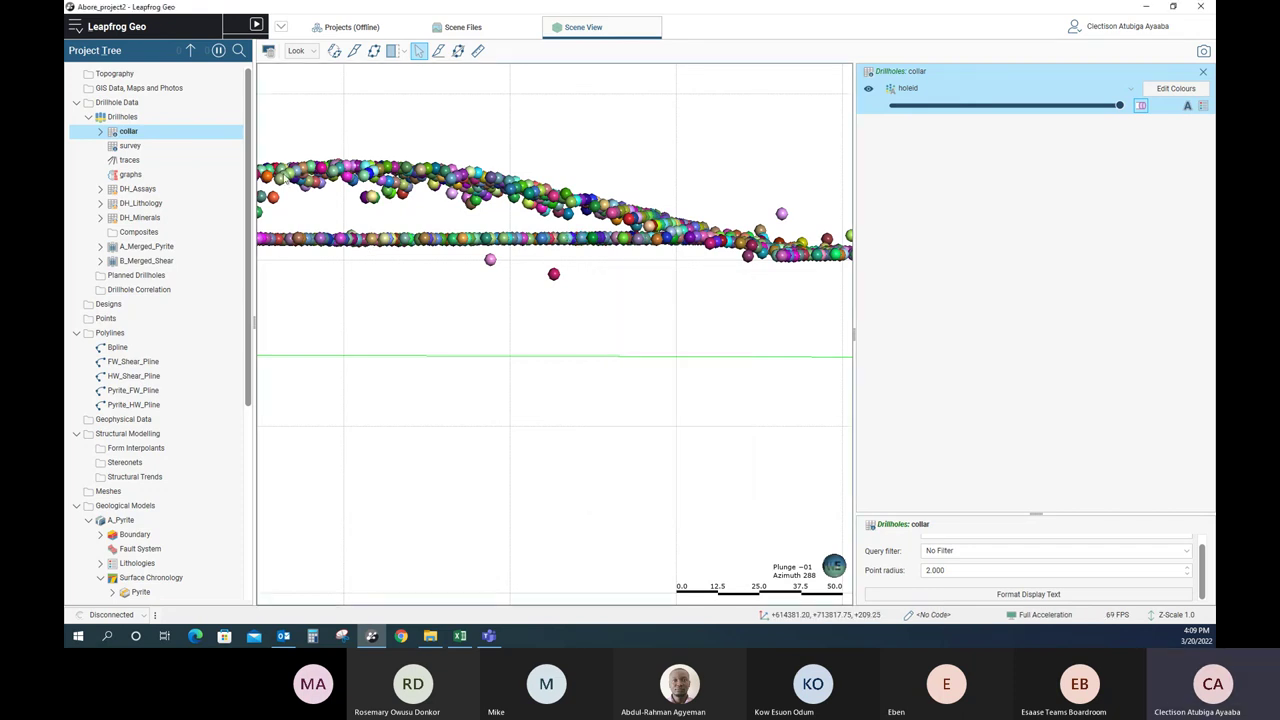
Open the drillhole collar table and show its query editor
double_click(130, 132)
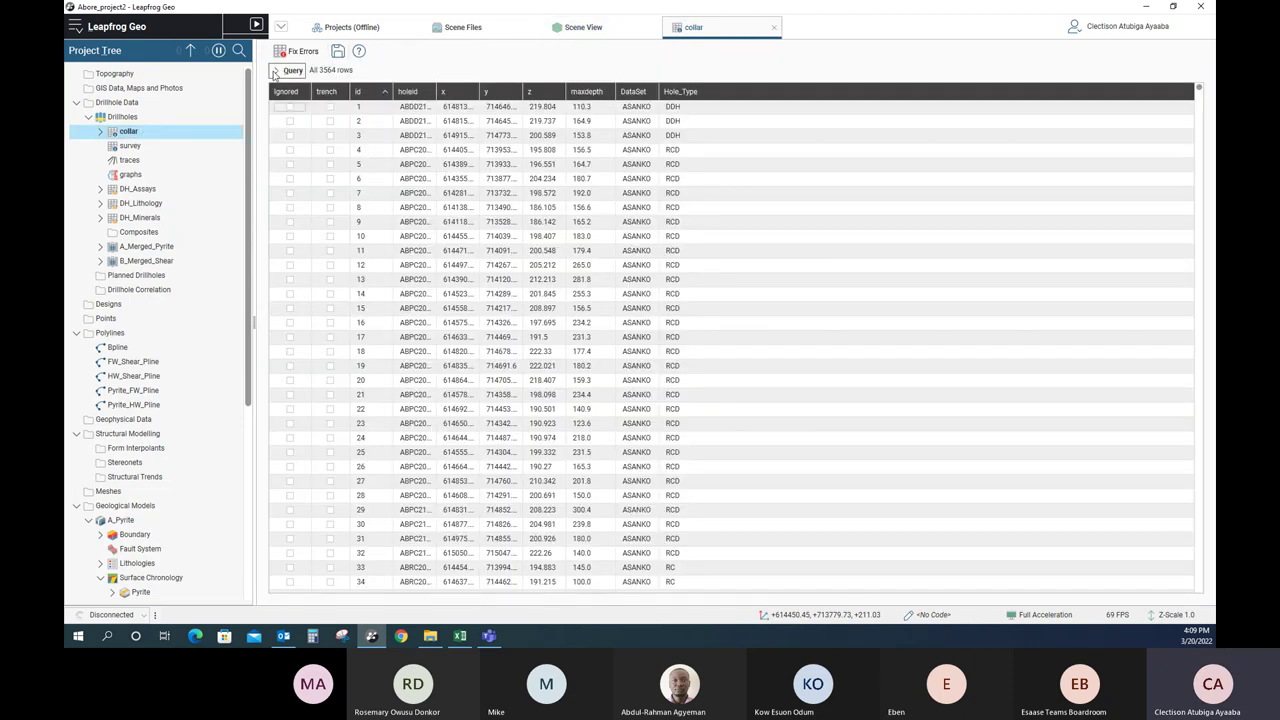
left_click(276, 71)
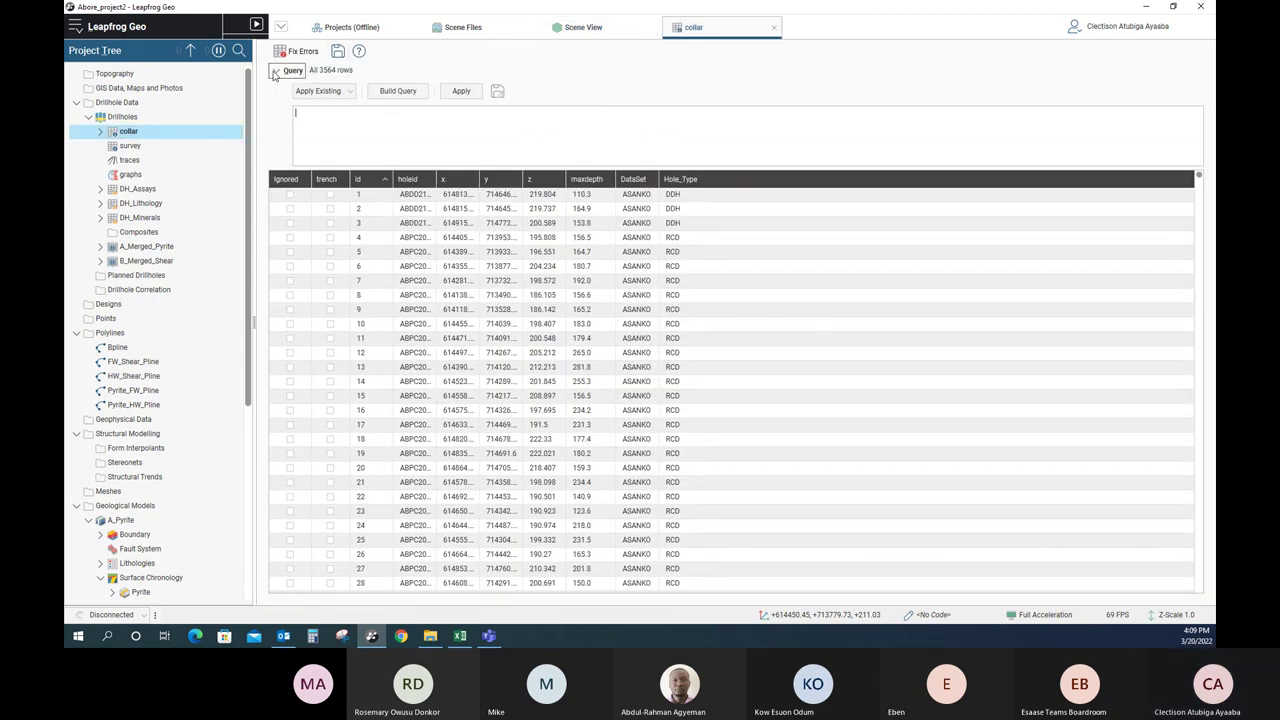
left_click(392, 92)
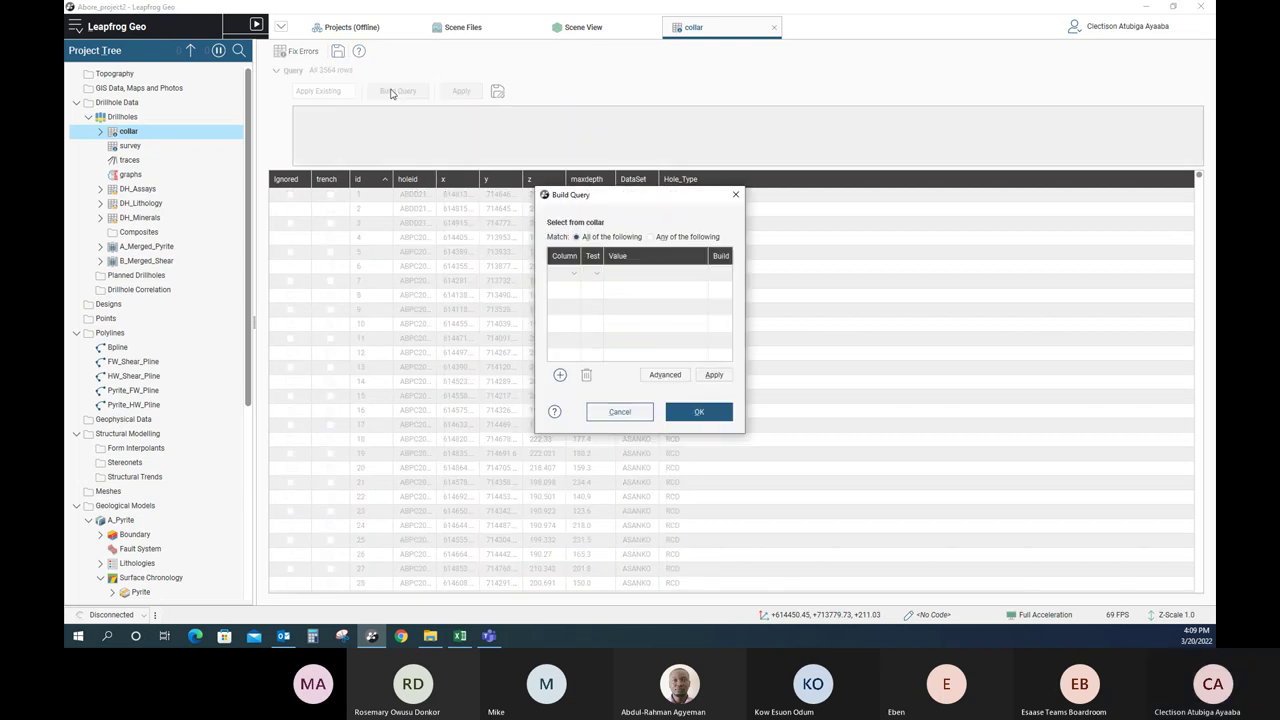
left_click(574, 277)
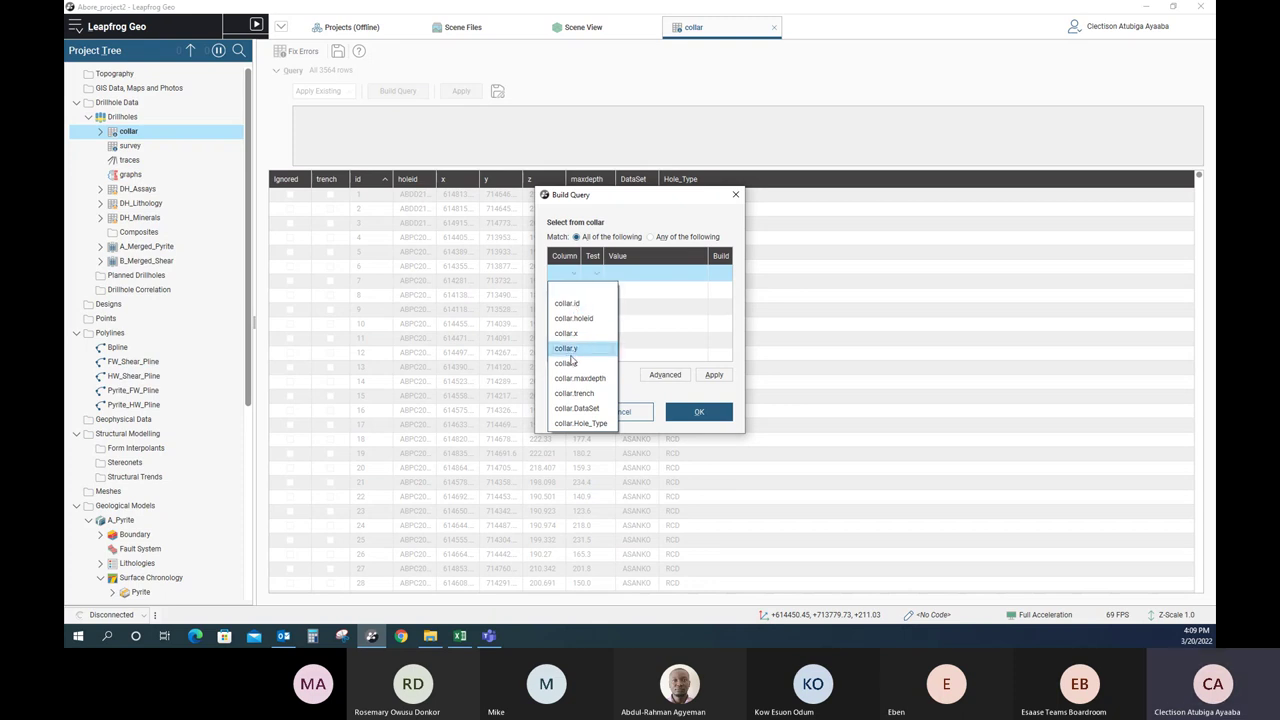
left_click(582, 424)
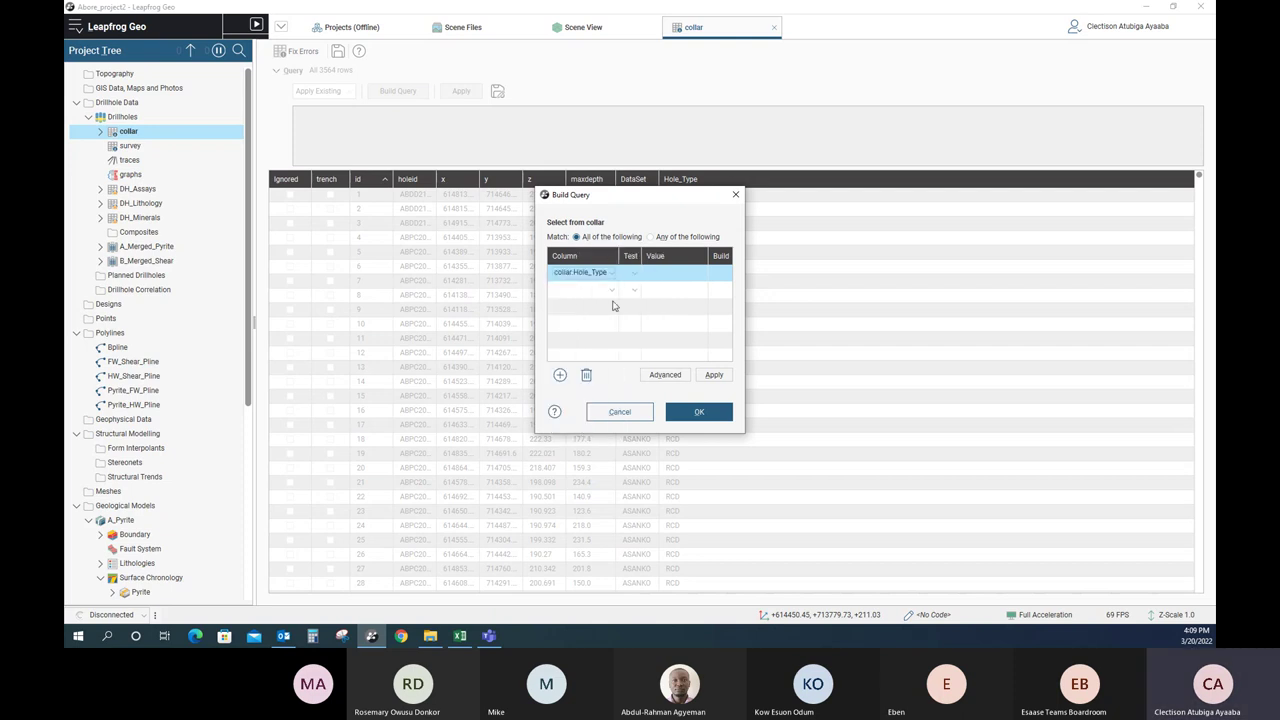
left_click(636, 276)
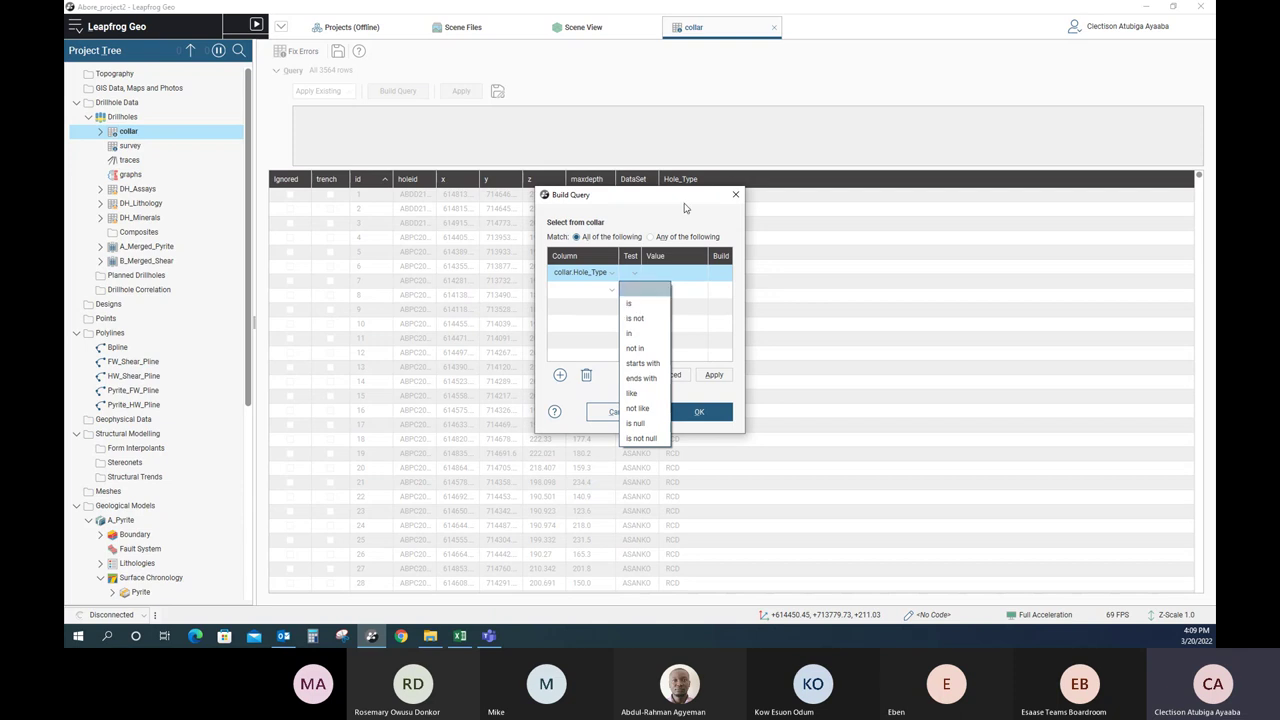
left_click(730, 200)
left_click(735, 197)
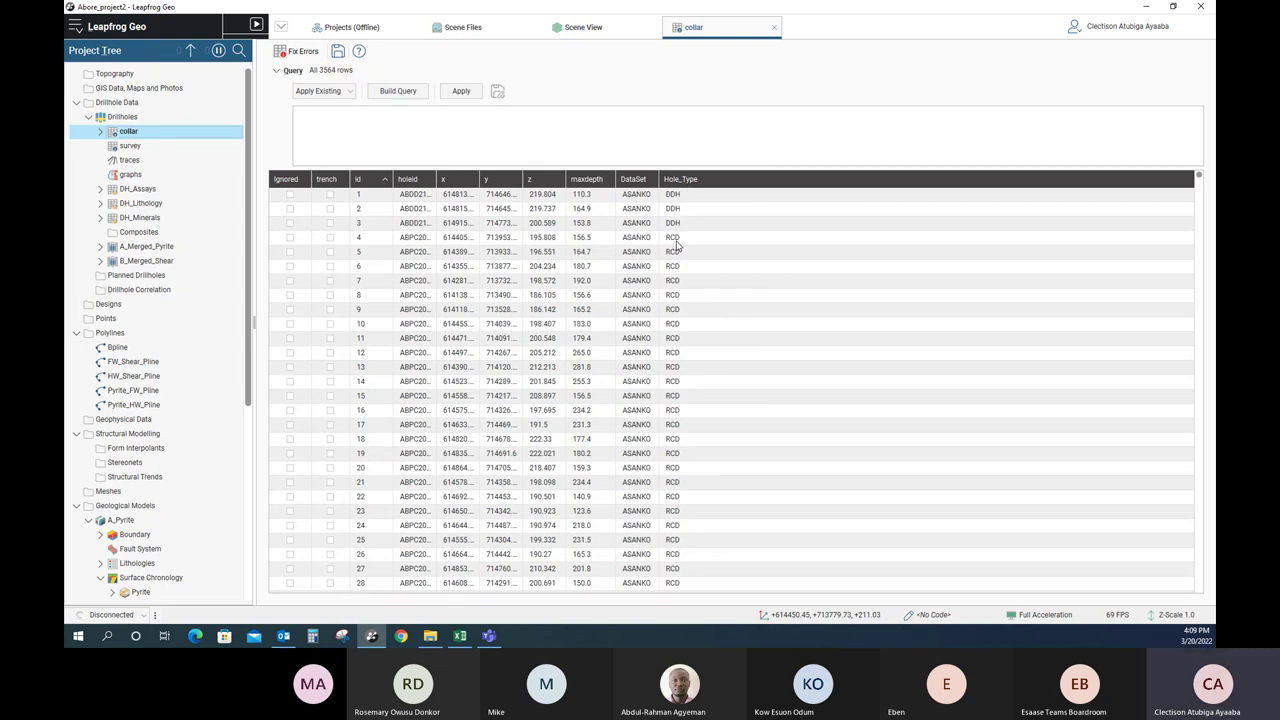
Look through the collar table's Hole_Type column to see which hole types the rows contain
scroll(686, 300, "down", 13)
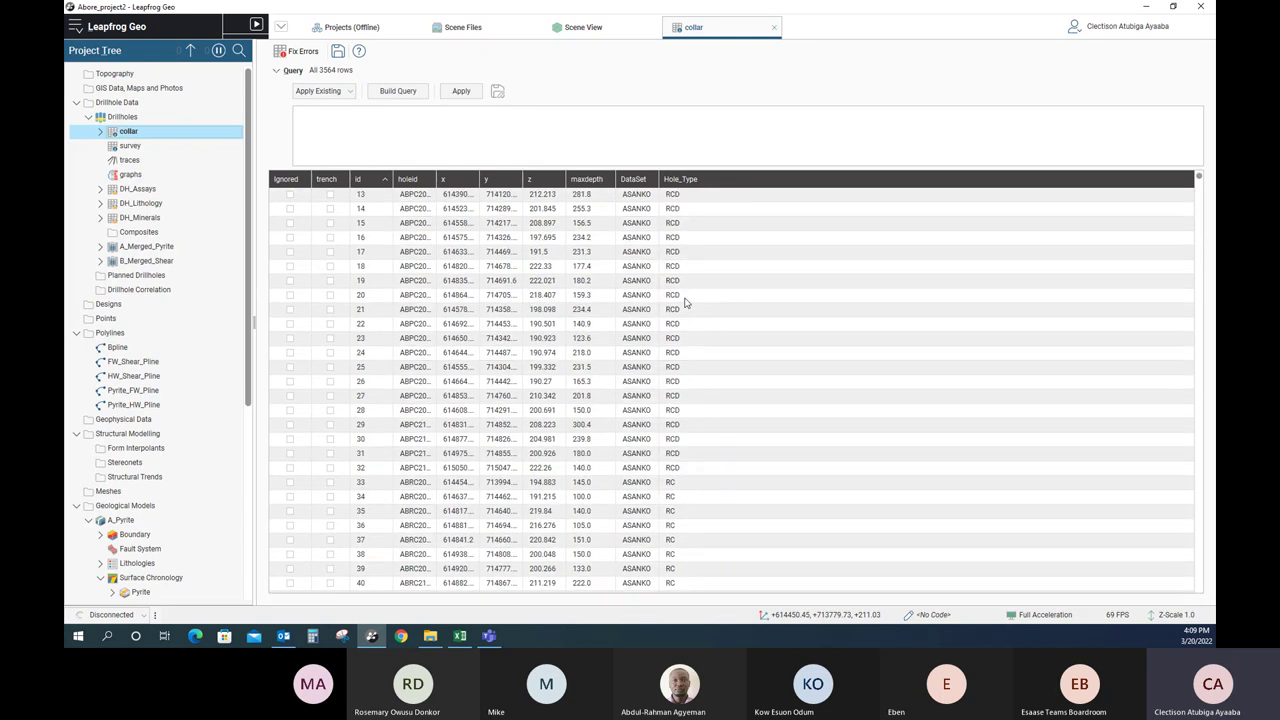
scroll(681, 395, "down", 16)
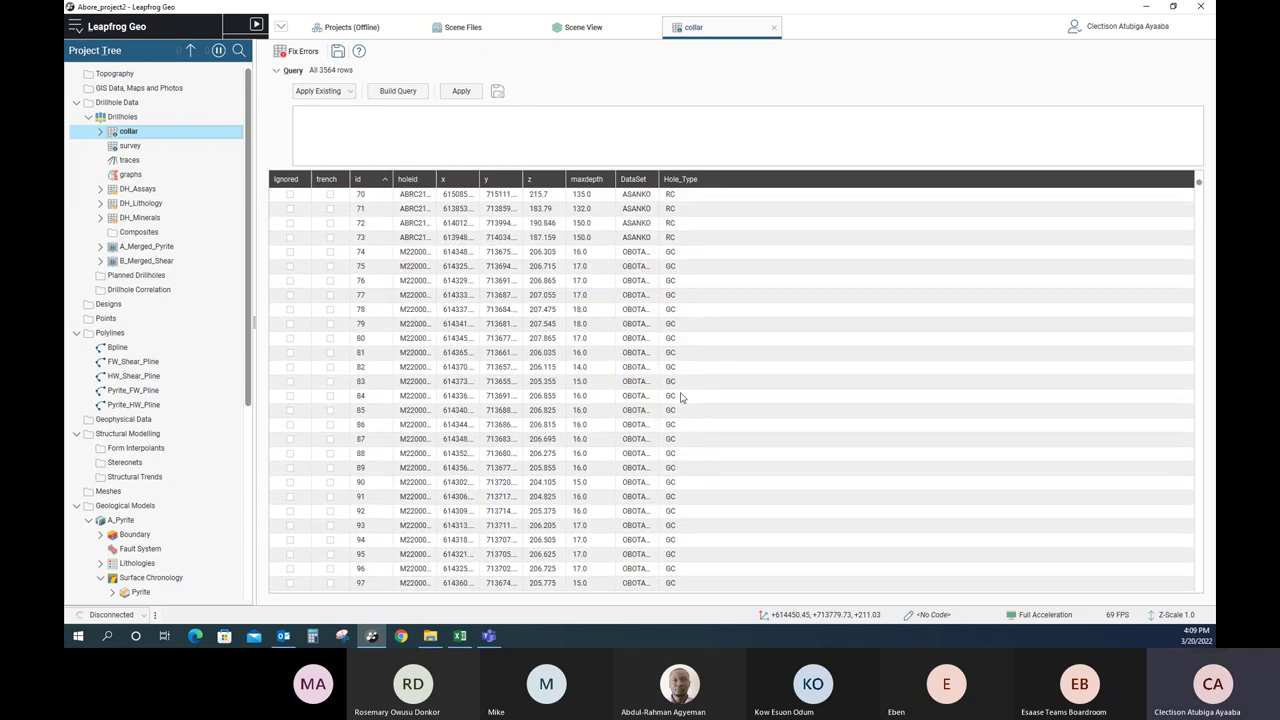
scroll(675, 401, "down", 20)
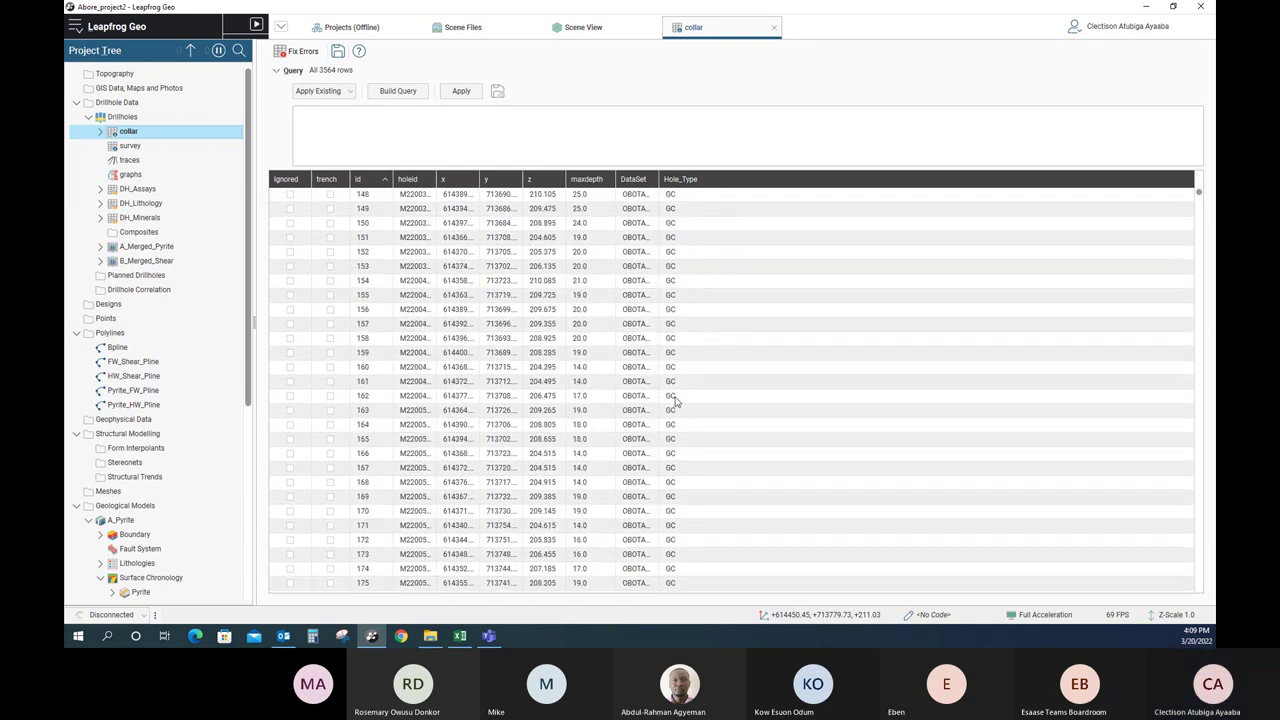
scroll(677, 400, "down", 20)
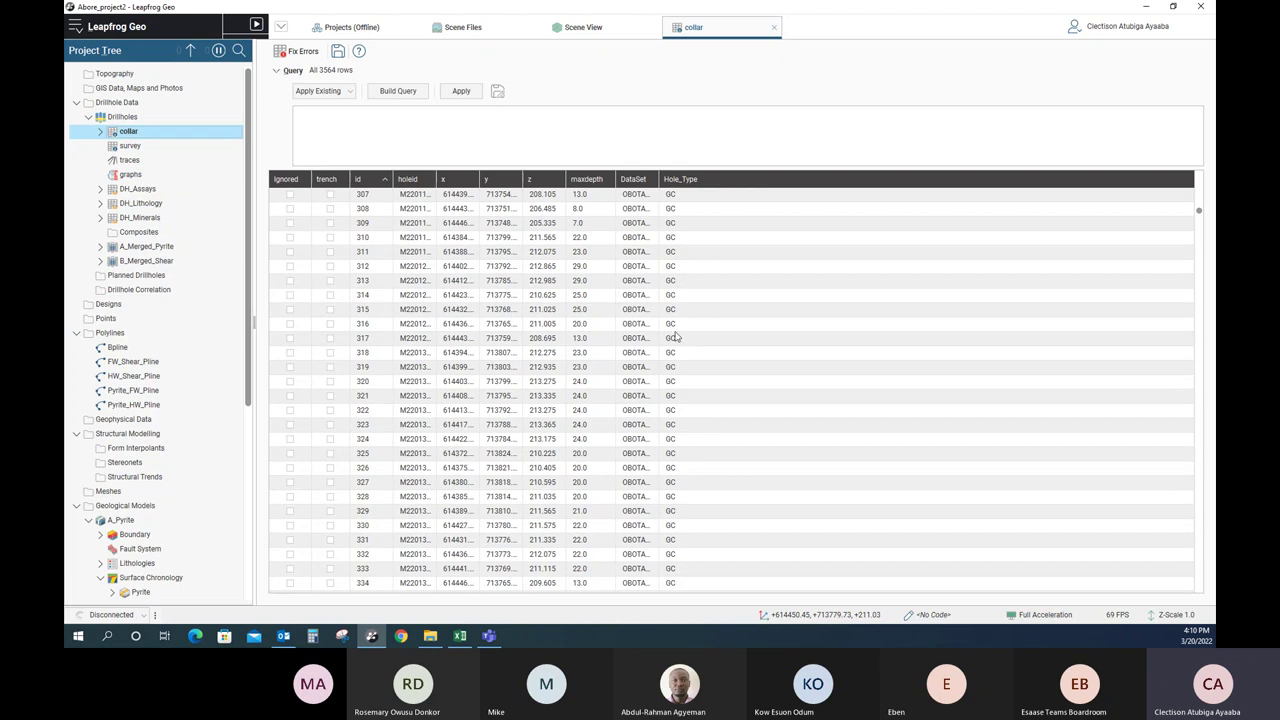
scroll(678, 335, "up", 20)
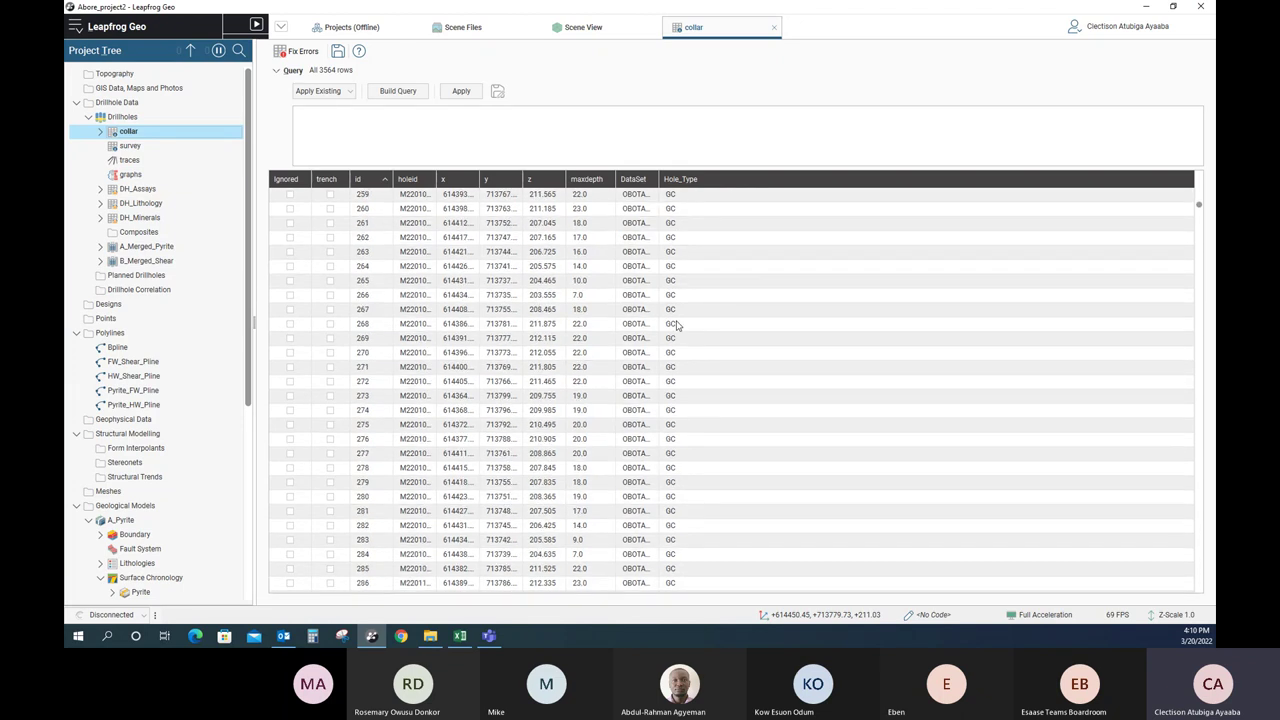
scroll(685, 324, "up", 20)
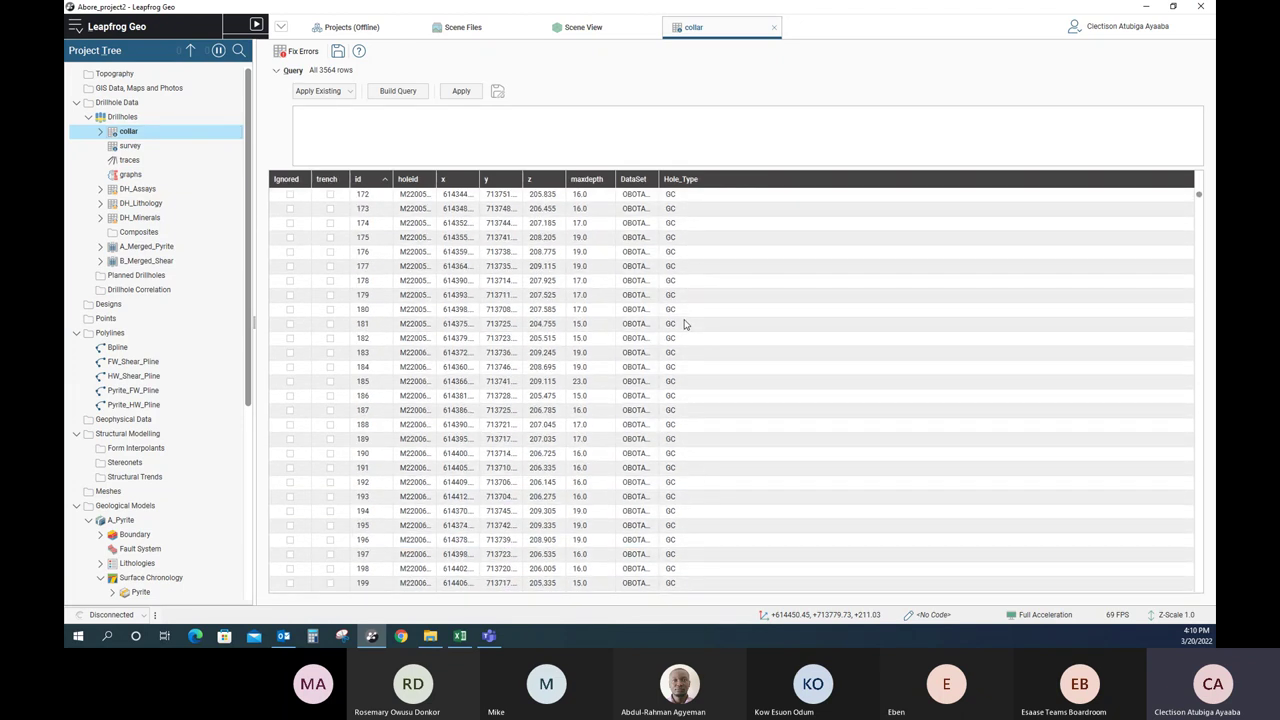
scroll(685, 324, "up", 12)
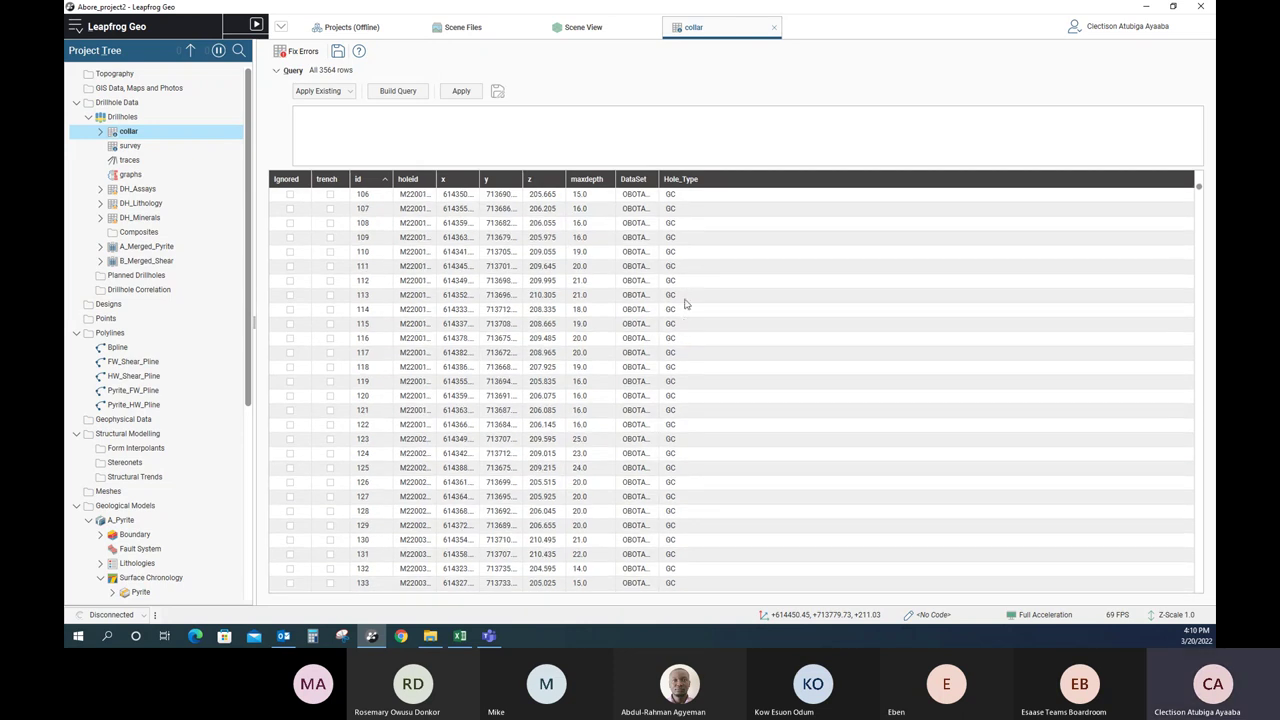
Build and apply a collar table query that selects rows where collar.Hole_Type is not GC
left_click(397, 92)
left_click(574, 274)
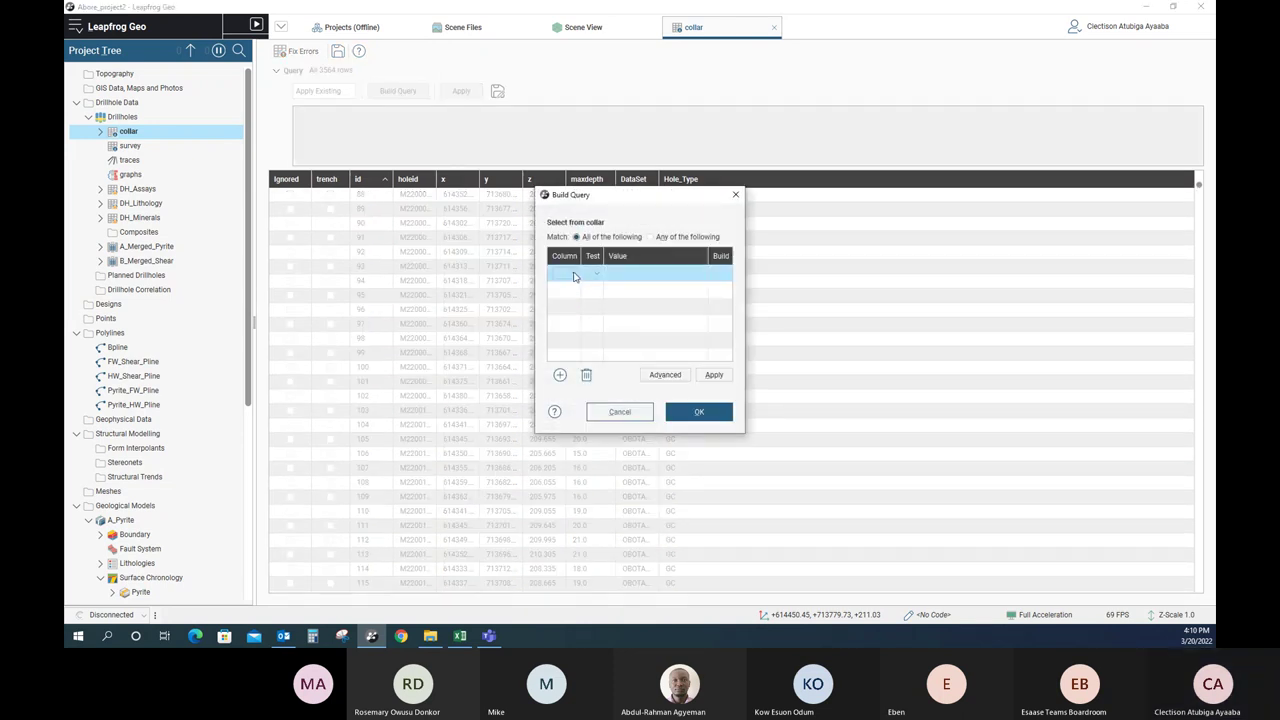
left_click(574, 274)
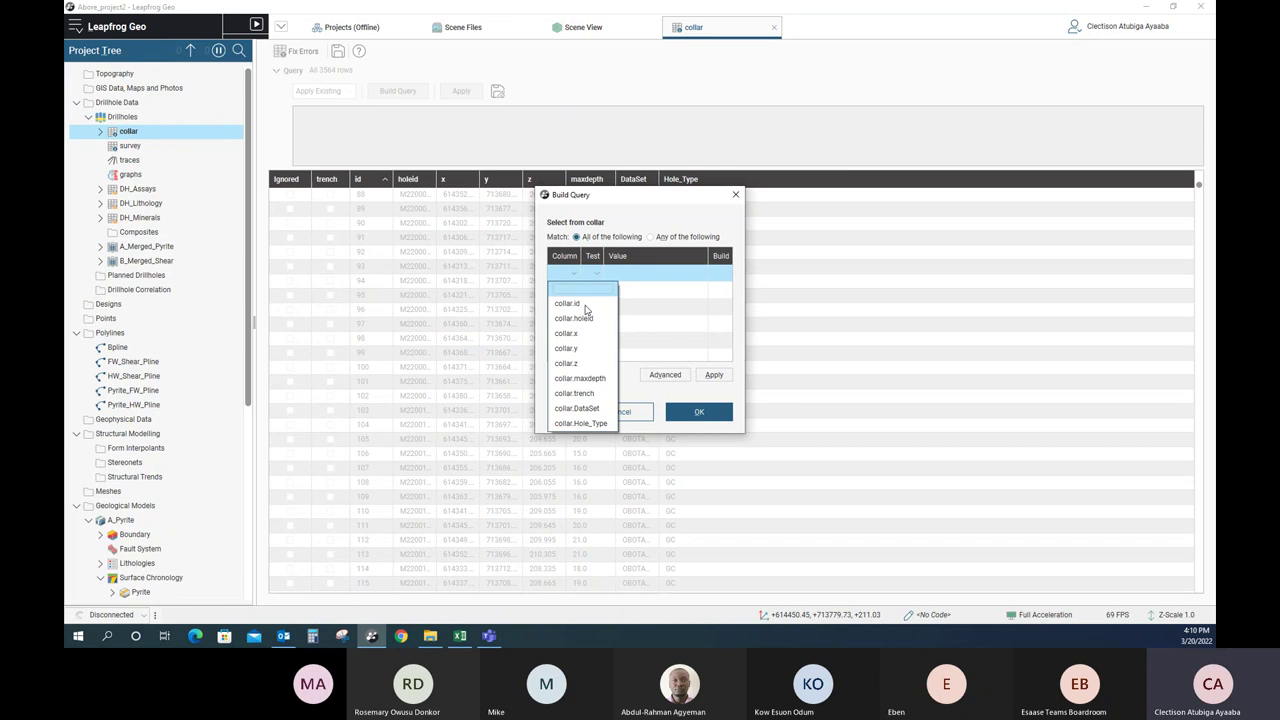
left_click(585, 424)
left_click(636, 276)
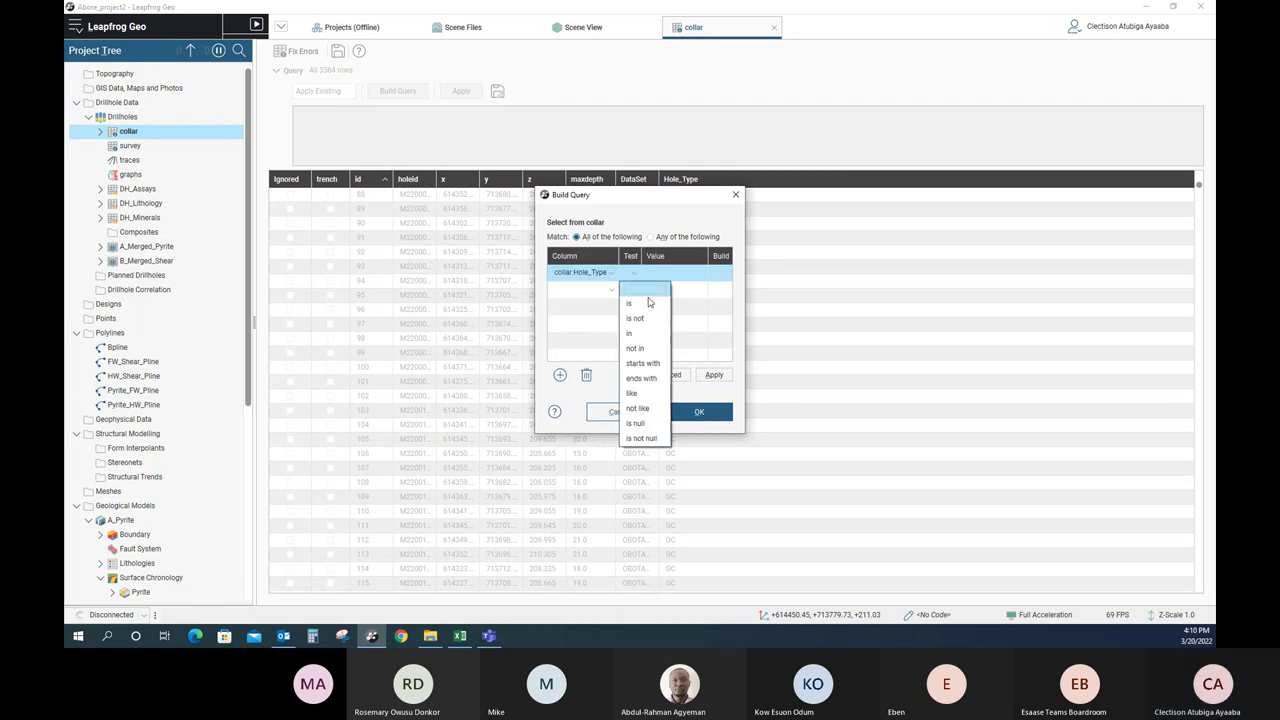
left_click(636, 318)
left_click(683, 274)
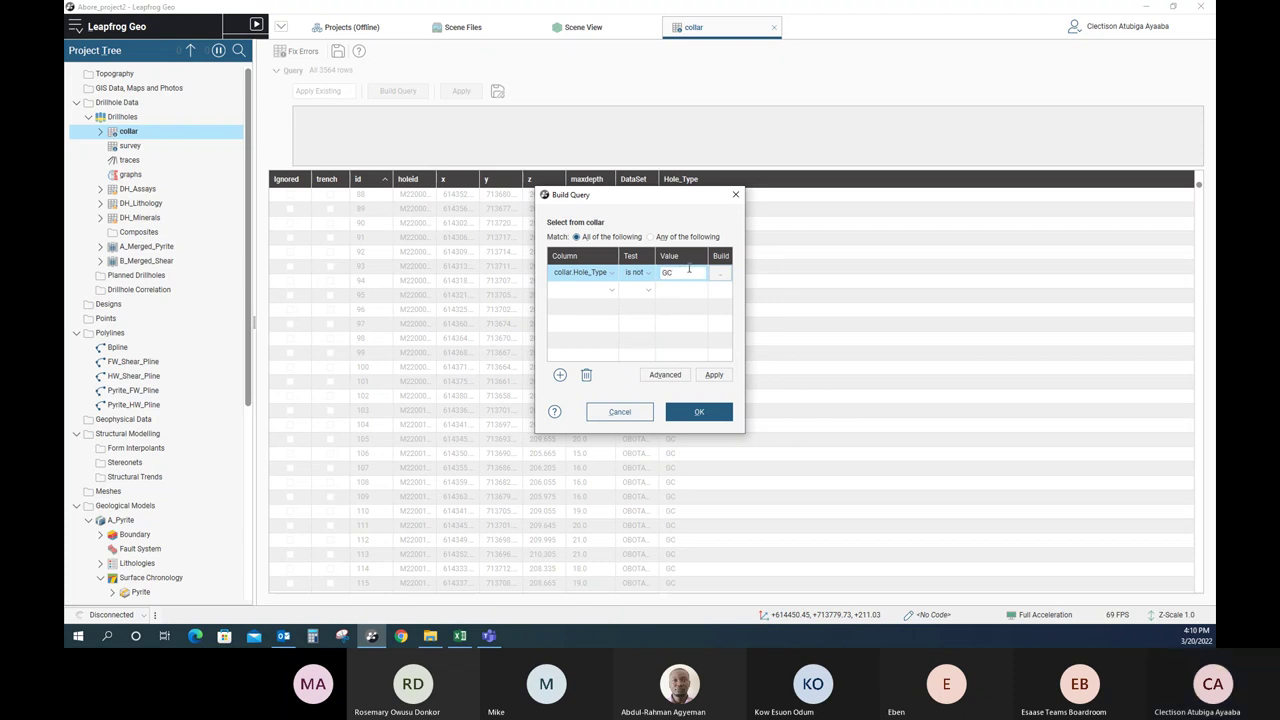
left_click(713, 374)
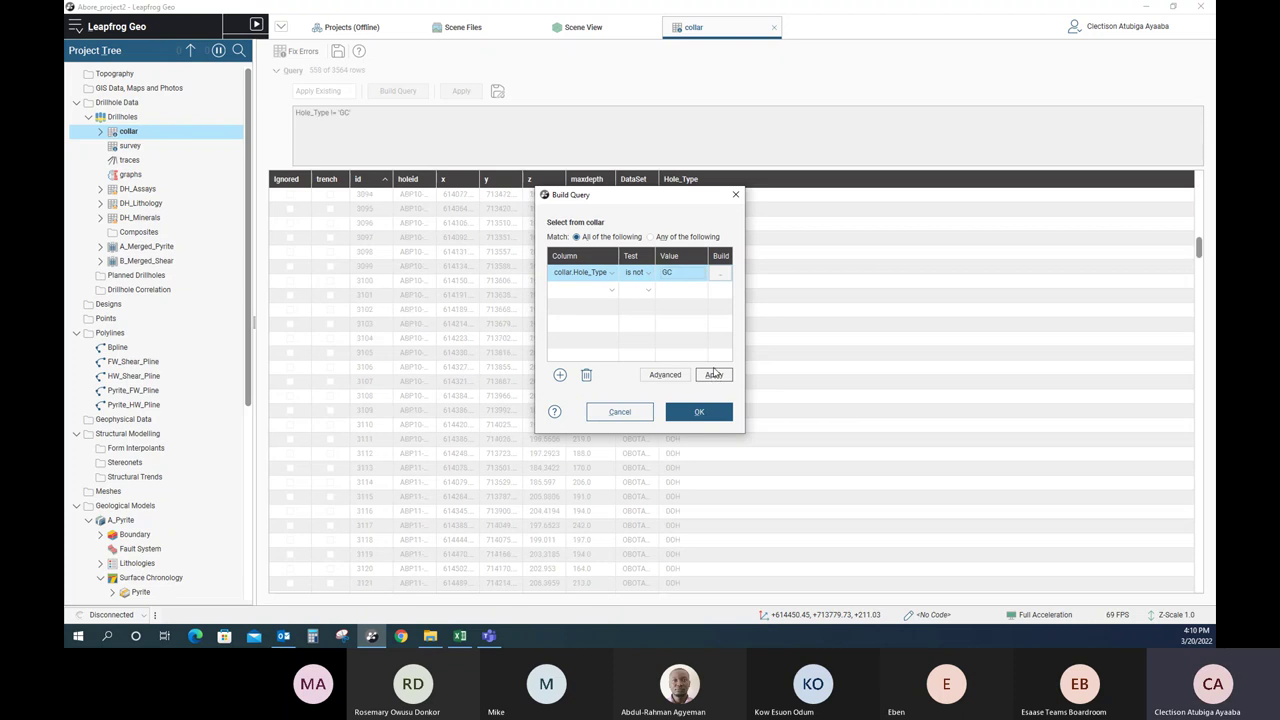
left_click(701, 413)
left_click(700, 413)
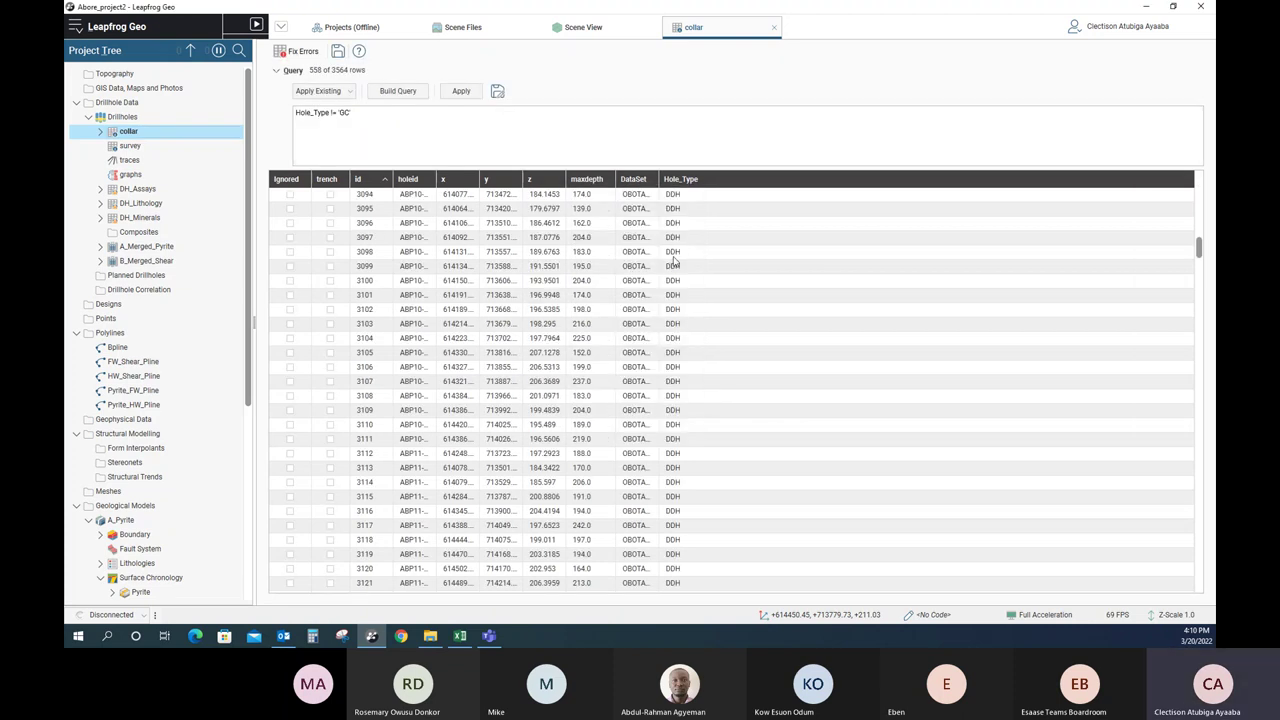
Review the hole types throughout the filtered collar rows, going down the list and back towards its start
scroll(675, 368, "down", 20)
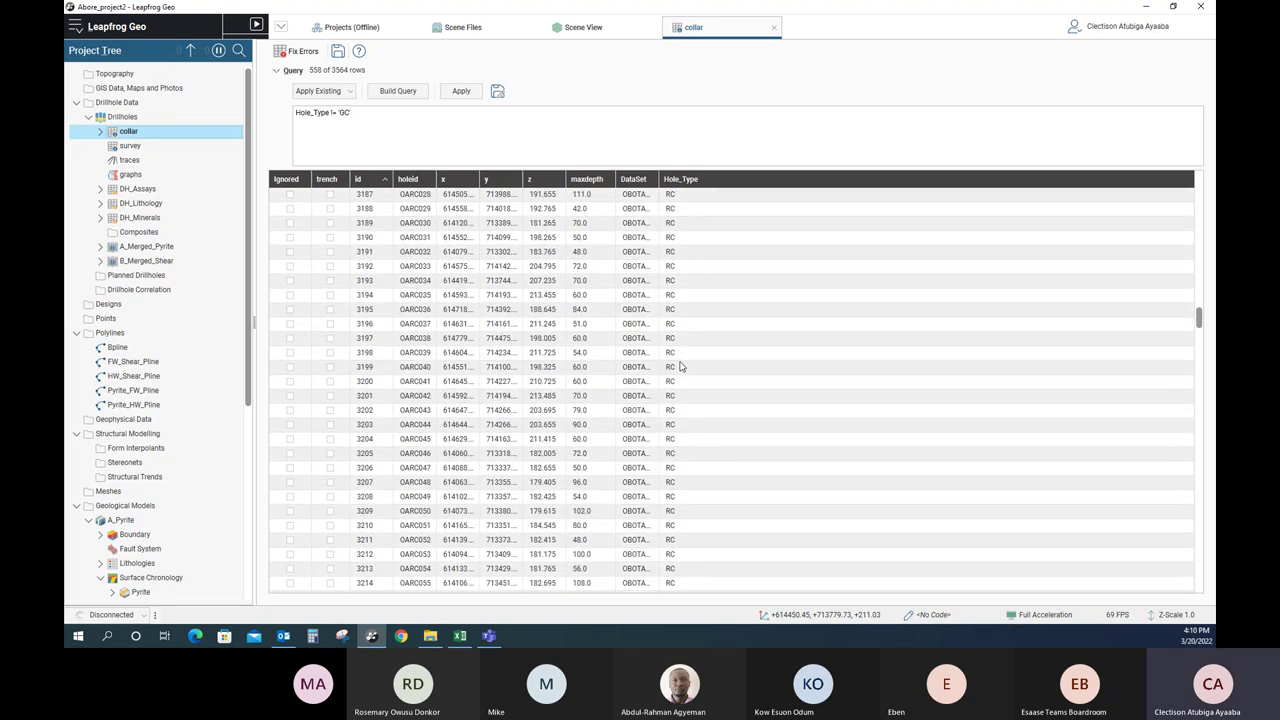
scroll(679, 367, "down", 6)
scroll(679, 367, "down", 19)
left_click(1080, 324)
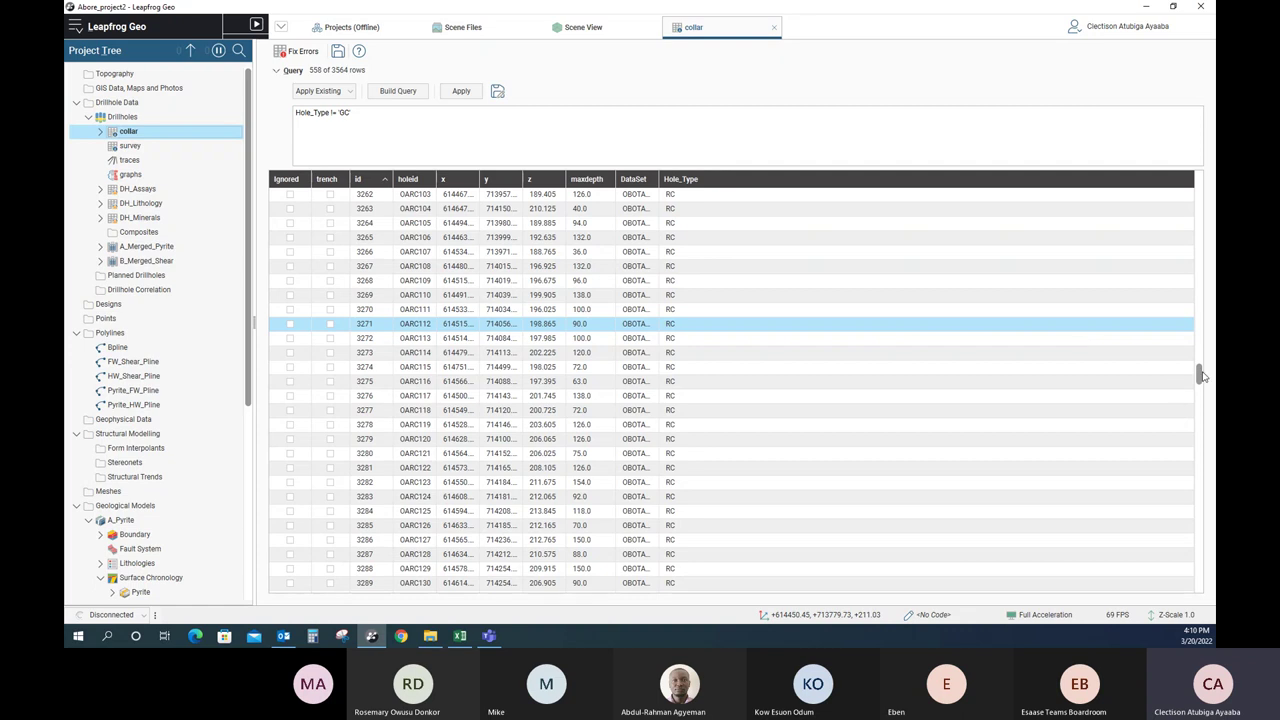
left_click_drag(1200, 374, 1200, 478)
left_click(1196, 240)
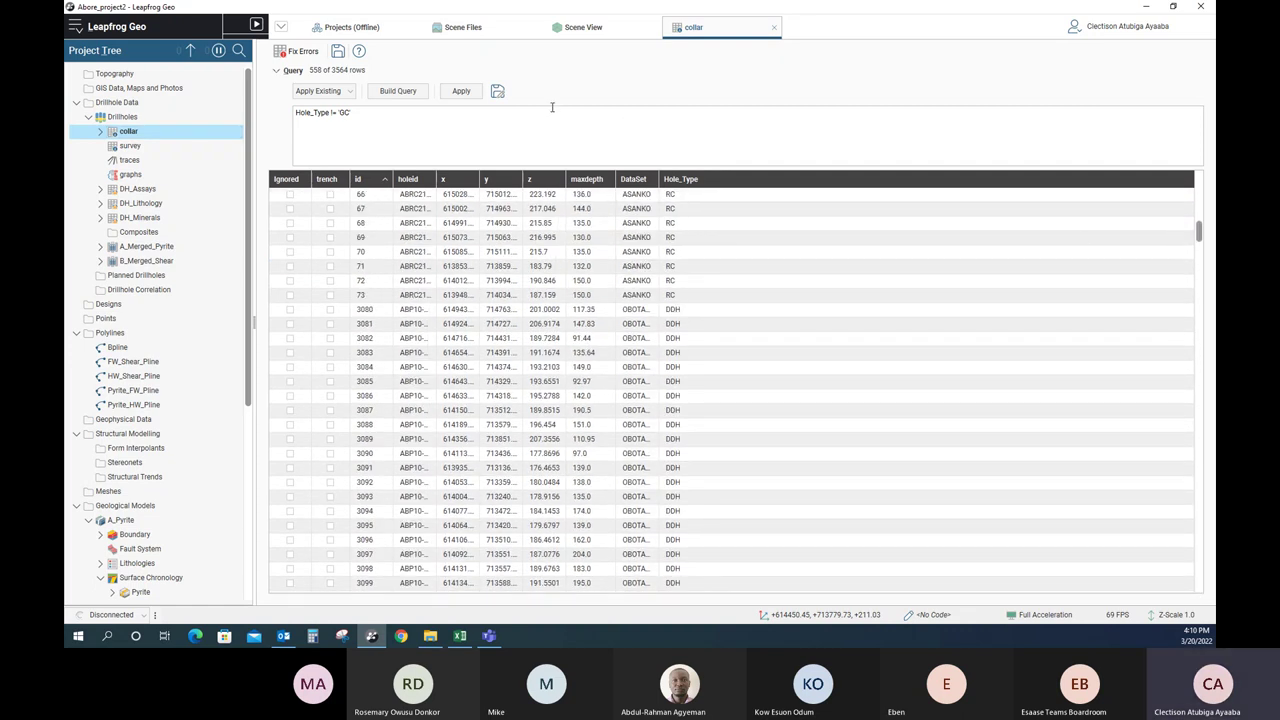
Save the collar query as a filter named HOLE_TYPE_NOT_GC and close the collar table
left_click(497, 92)
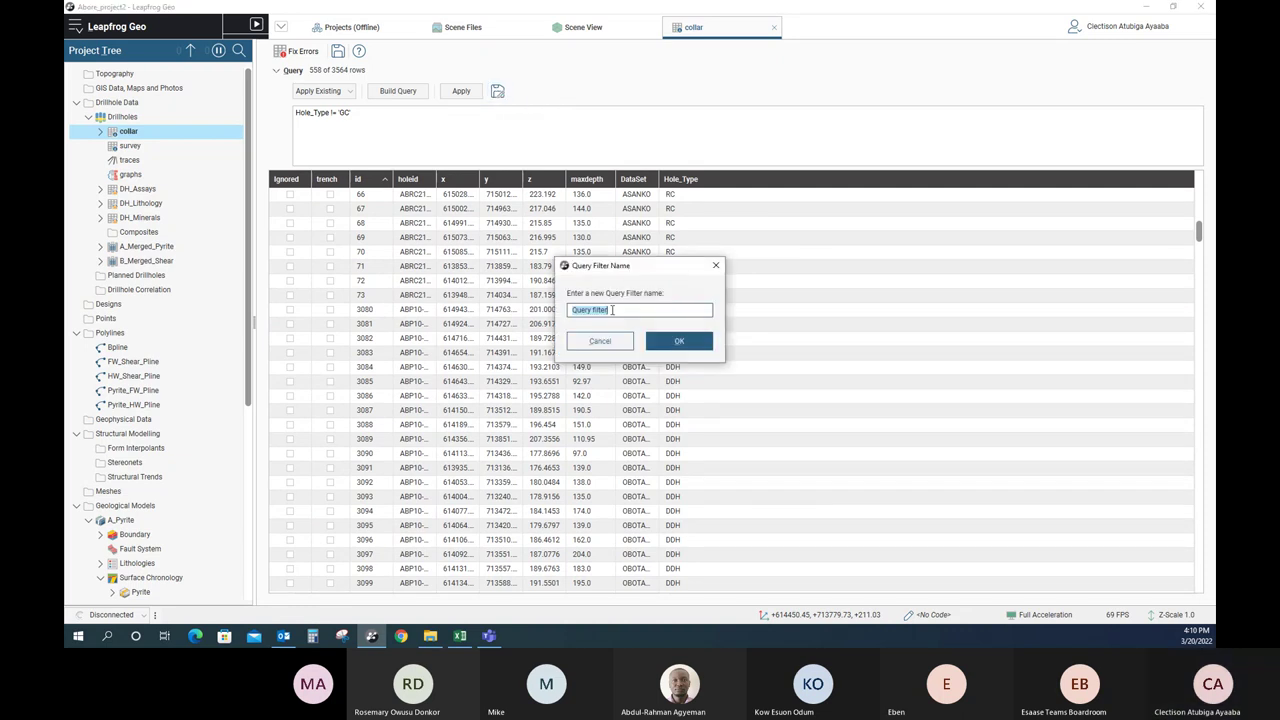
type("HOLE_TY")
type("C")
left_click(655, 343)
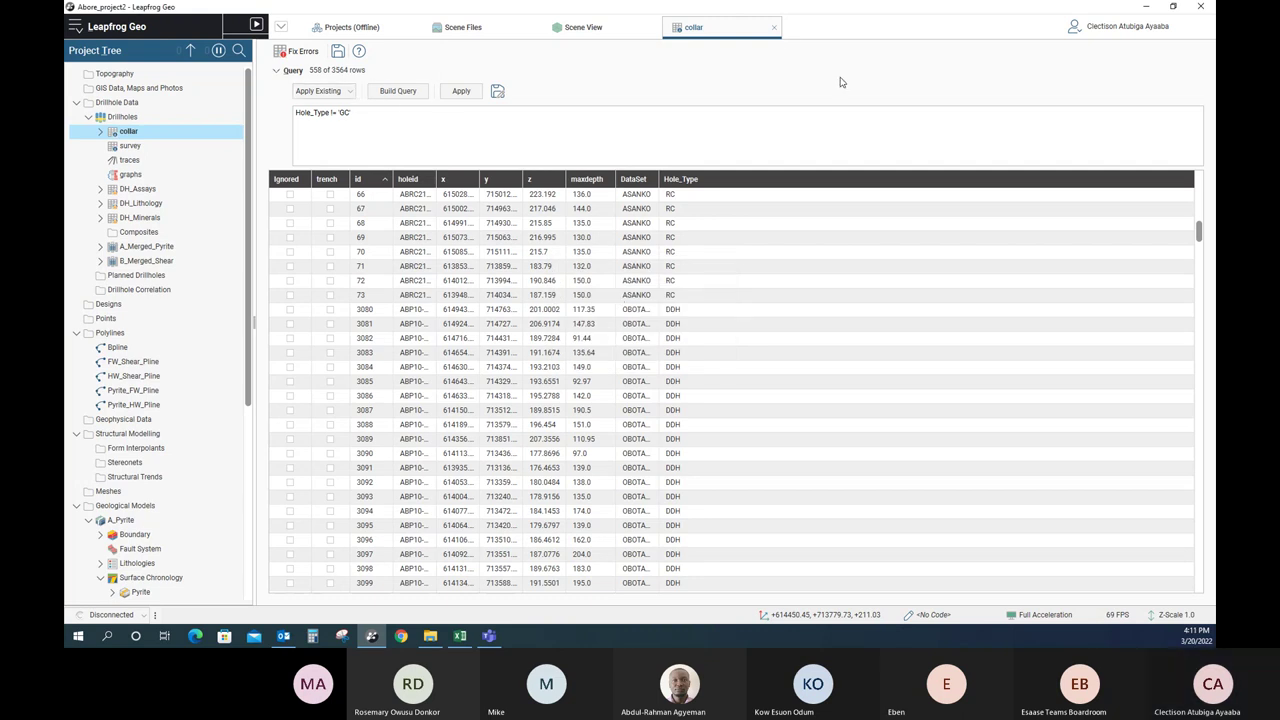
left_click(773, 29)
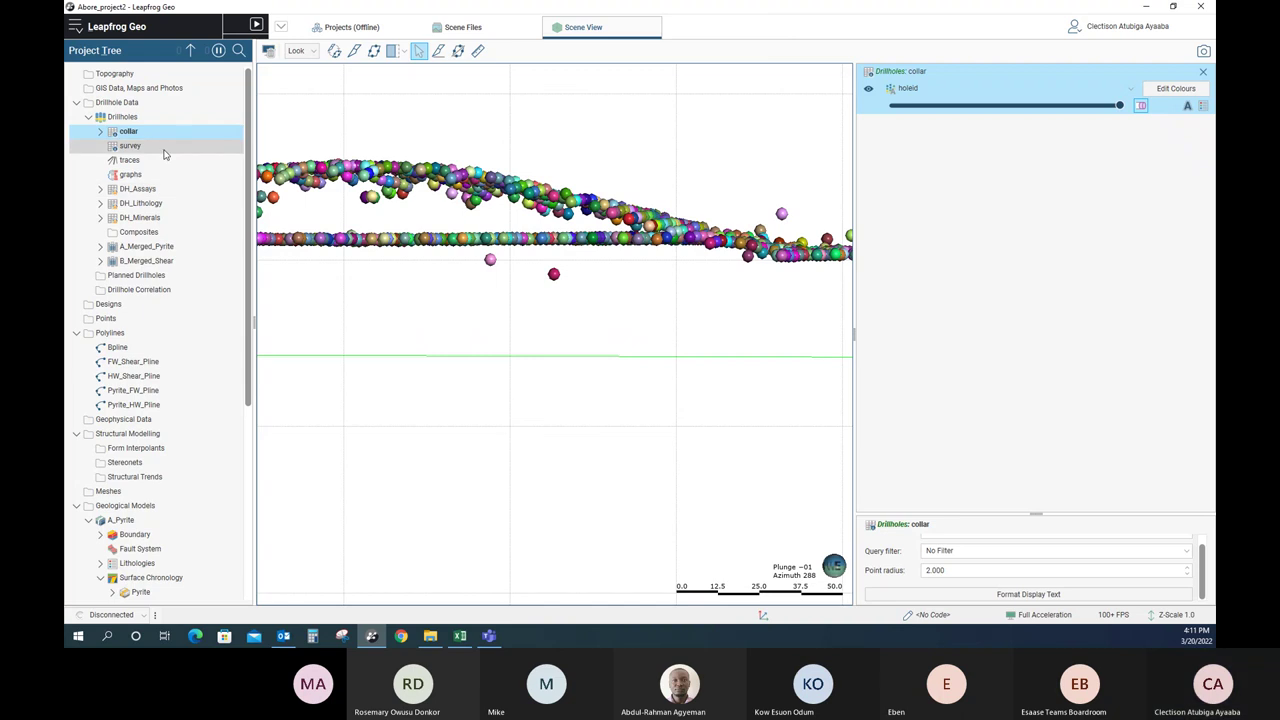
Apply the HOLE_TYPE_NOT_GC query filter to the collars in the scene and inspect the remaining collars from several angles
left_click(100, 131)
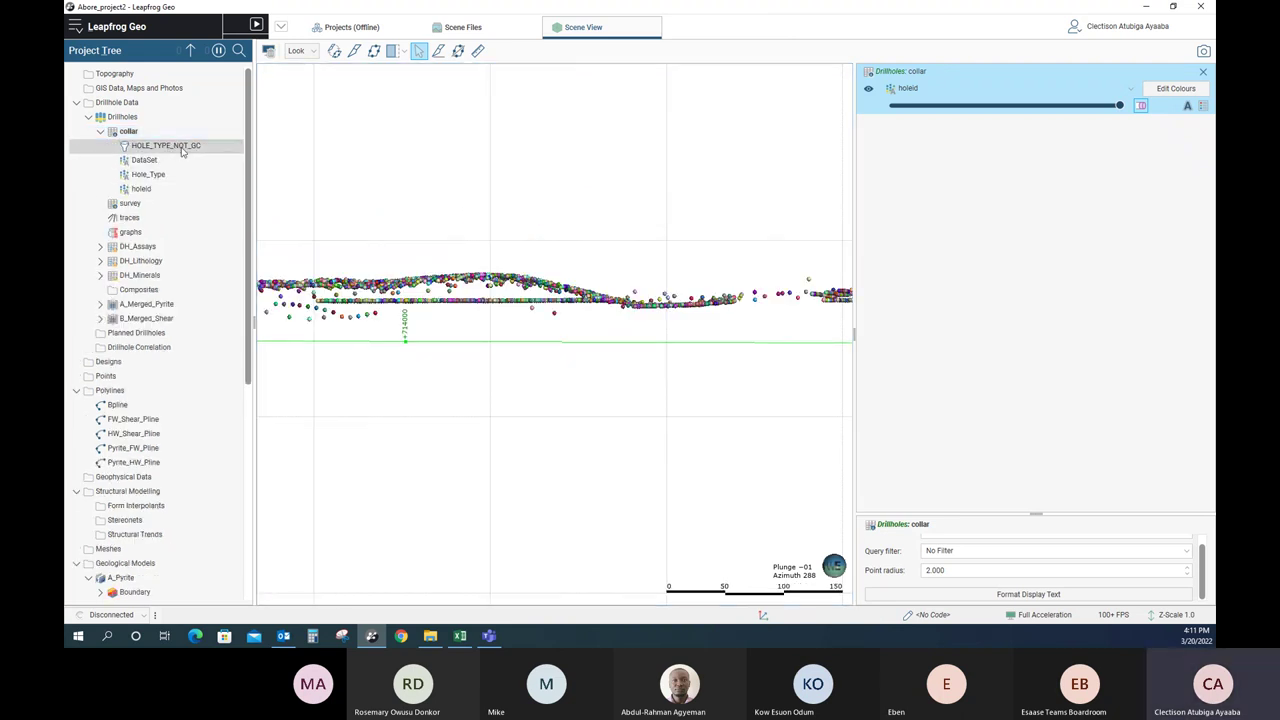
scroll(560, 318, "down", 2)
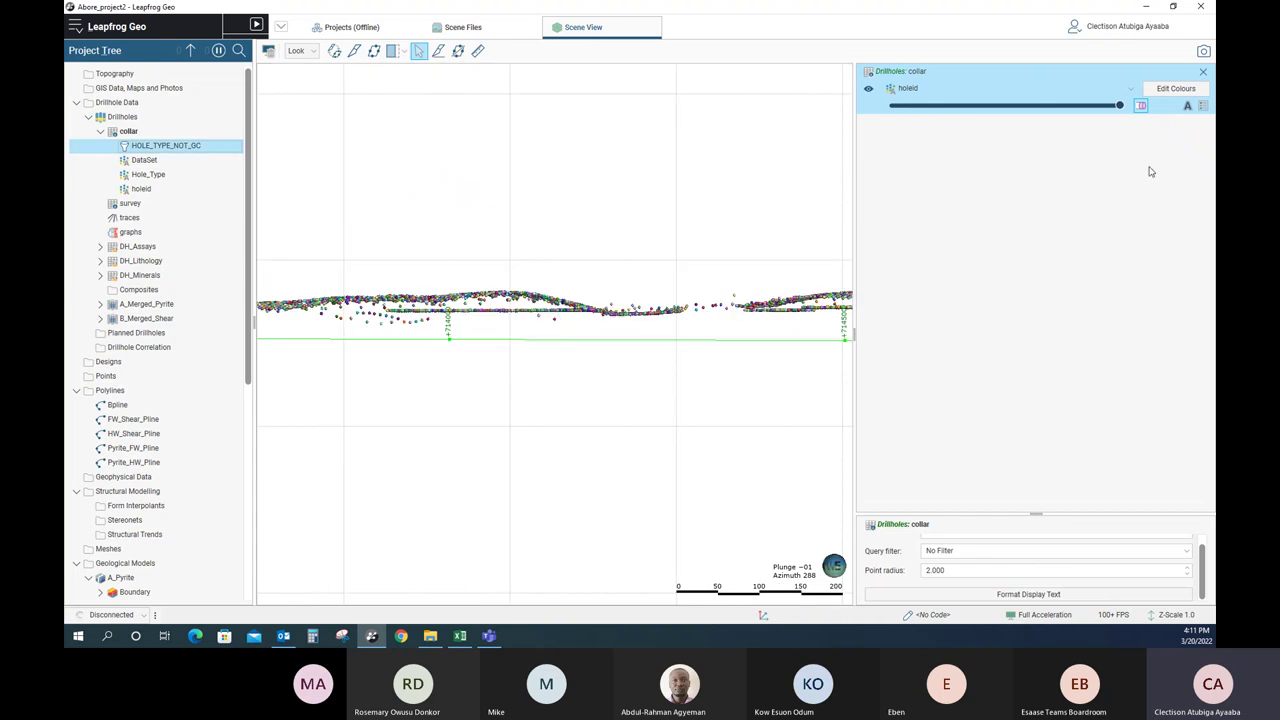
left_click(1052, 87)
left_click(1001, 265)
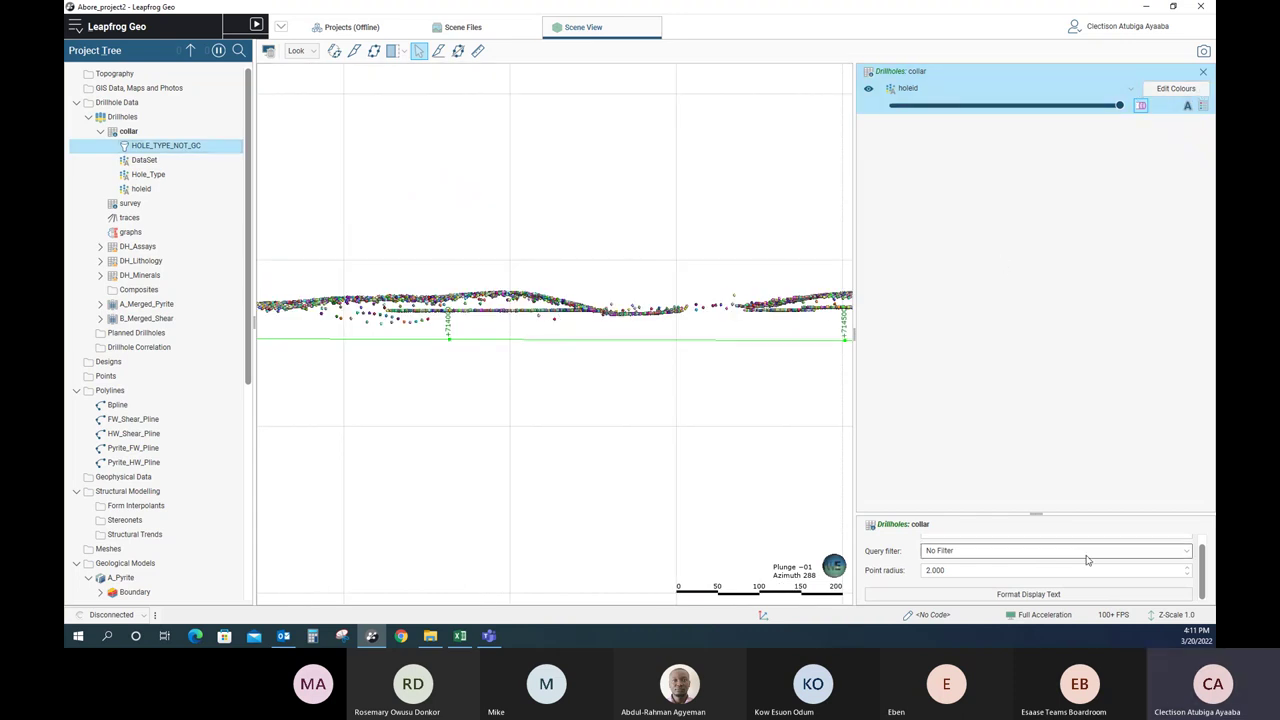
scroll(1204, 563, "up", 1)
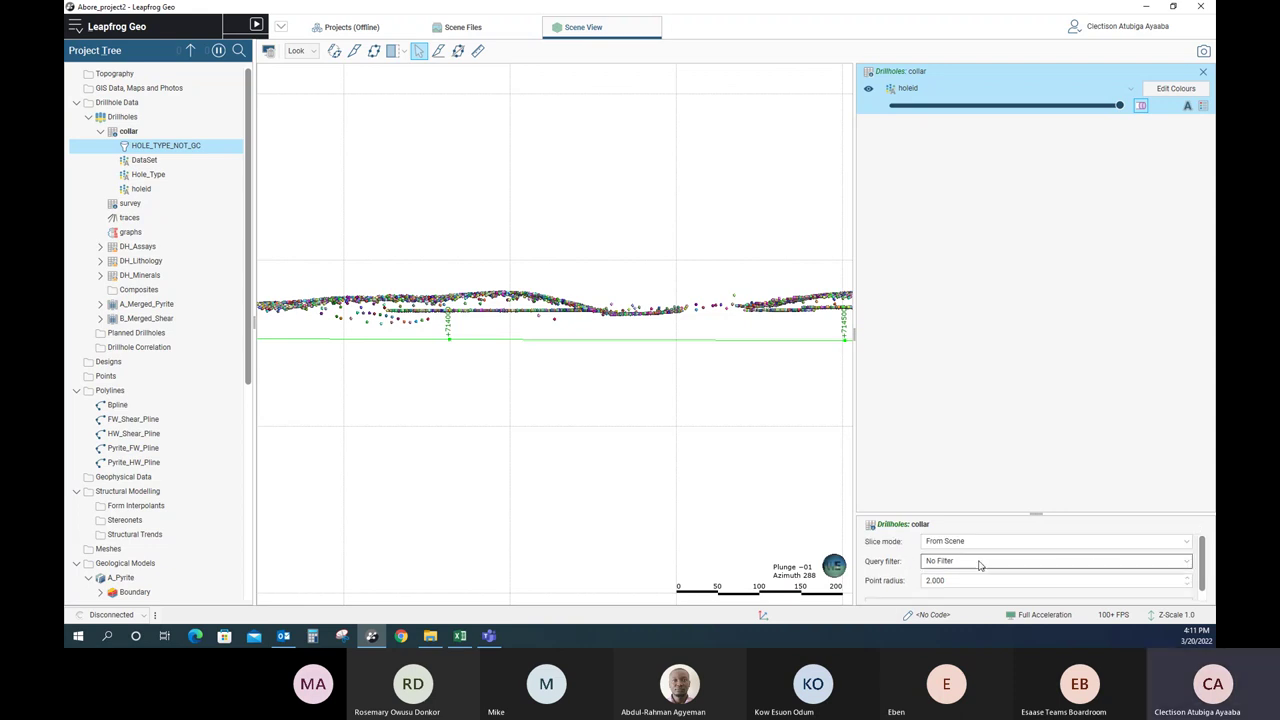
left_click(1174, 564)
left_click(1026, 592)
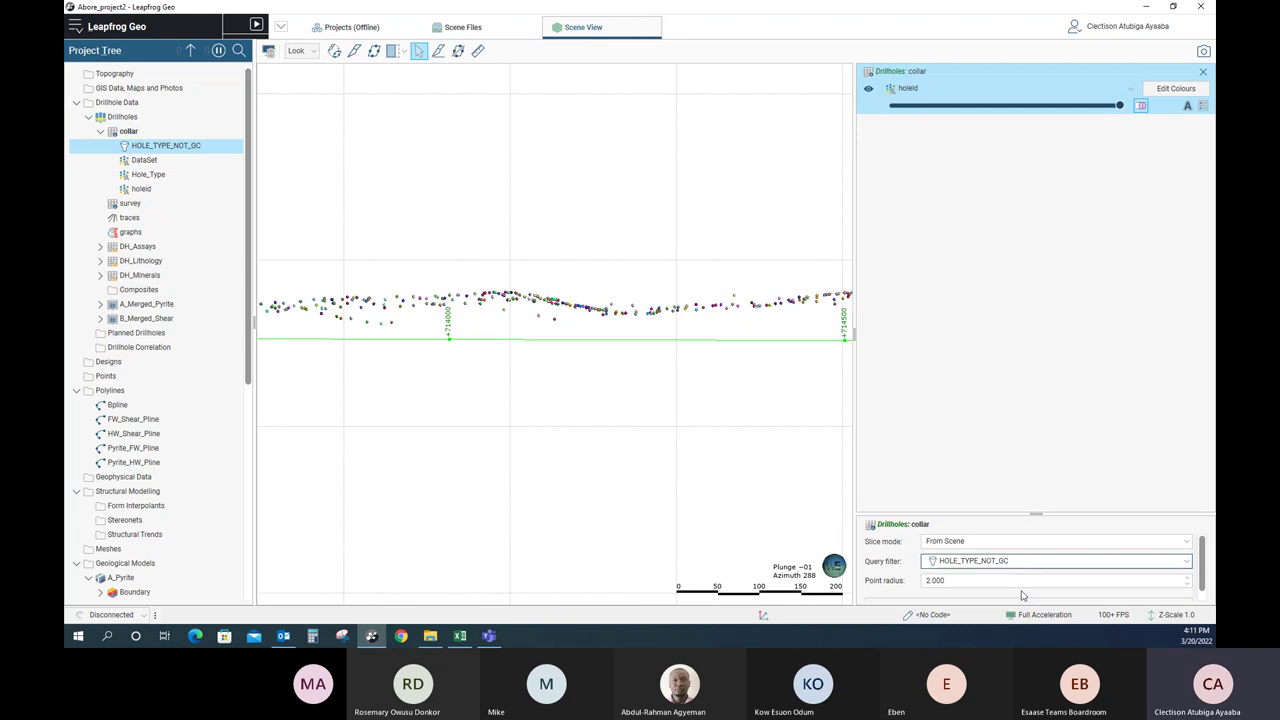
mouse_move(631, 400)
left_mouse_down()
mouse_move(643, 397)
mouse_move(585, 487)
mouse_move(600, 337)
mouse_move(660, 309)
mouse_move(688, 179)
mouse_move(410, 356)
left_mouse_up()
scroll(605, 325, "up", 3)
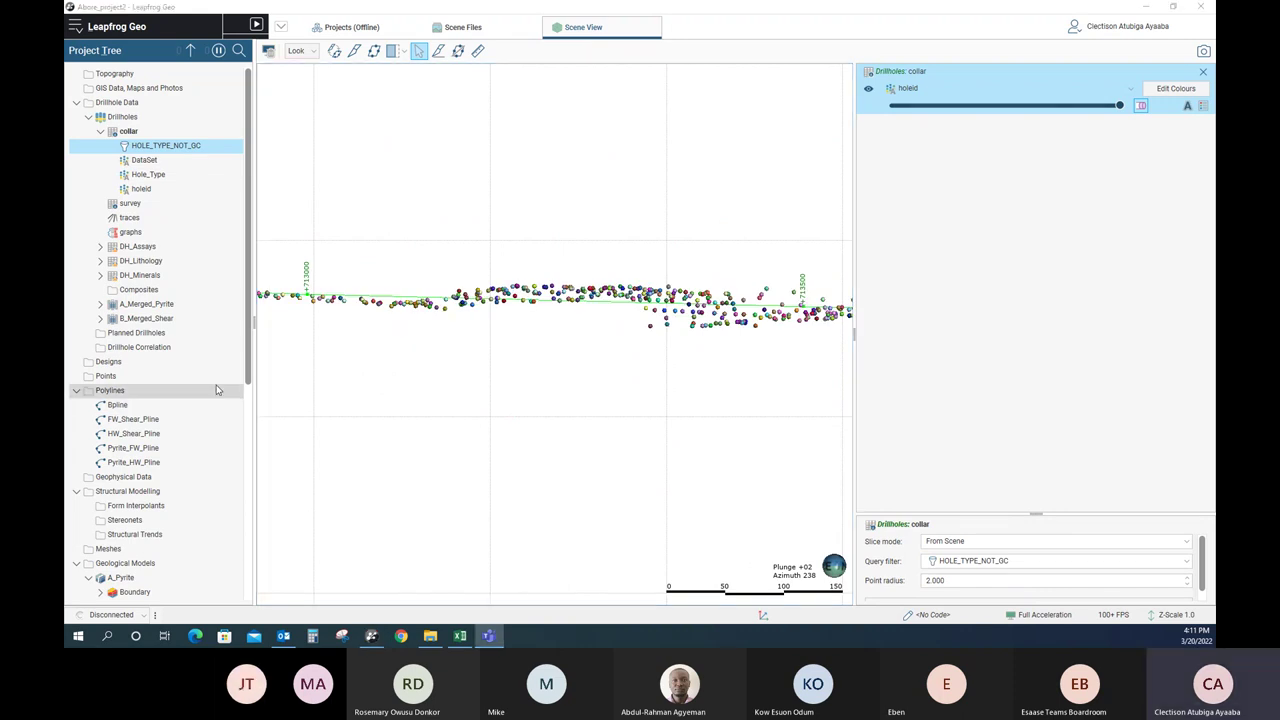
left_click_drag(586, 334, 663, 331)
left_click_drag(532, 362, 517, 338)
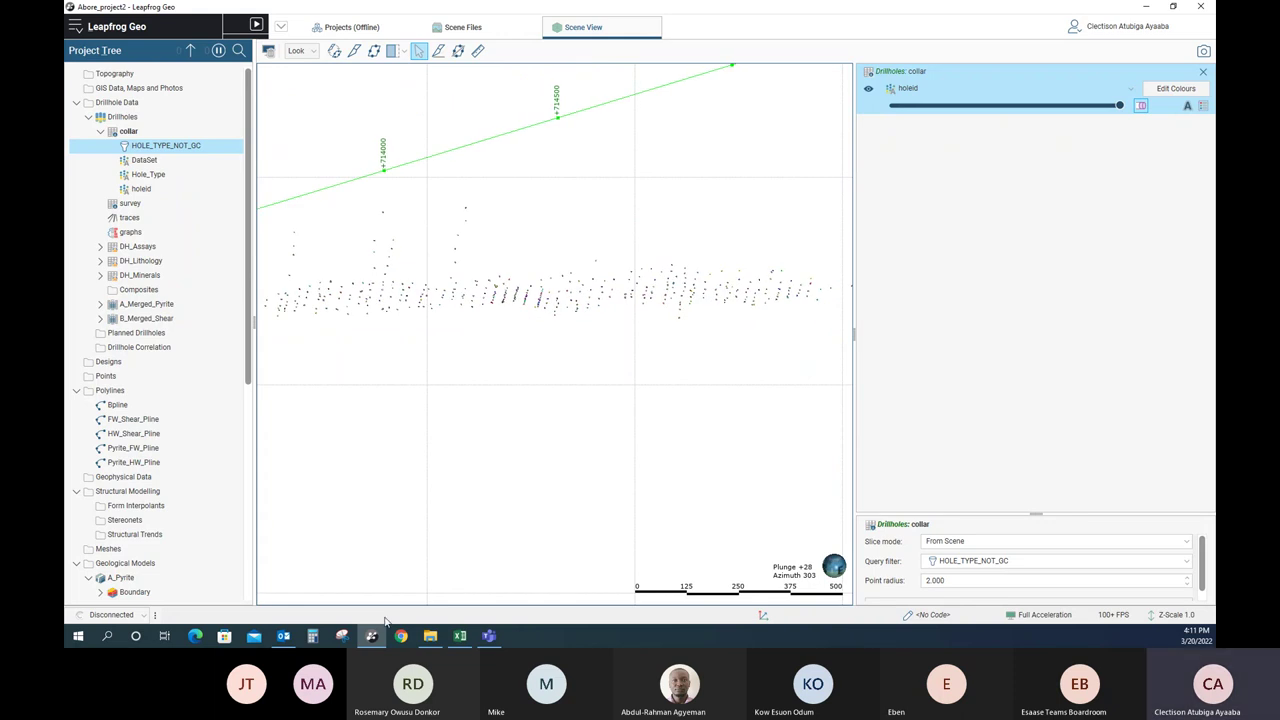
Switch to File Explorer and open the exported collar CSV from the Abore folder in Excel
mouse_move(433, 640)
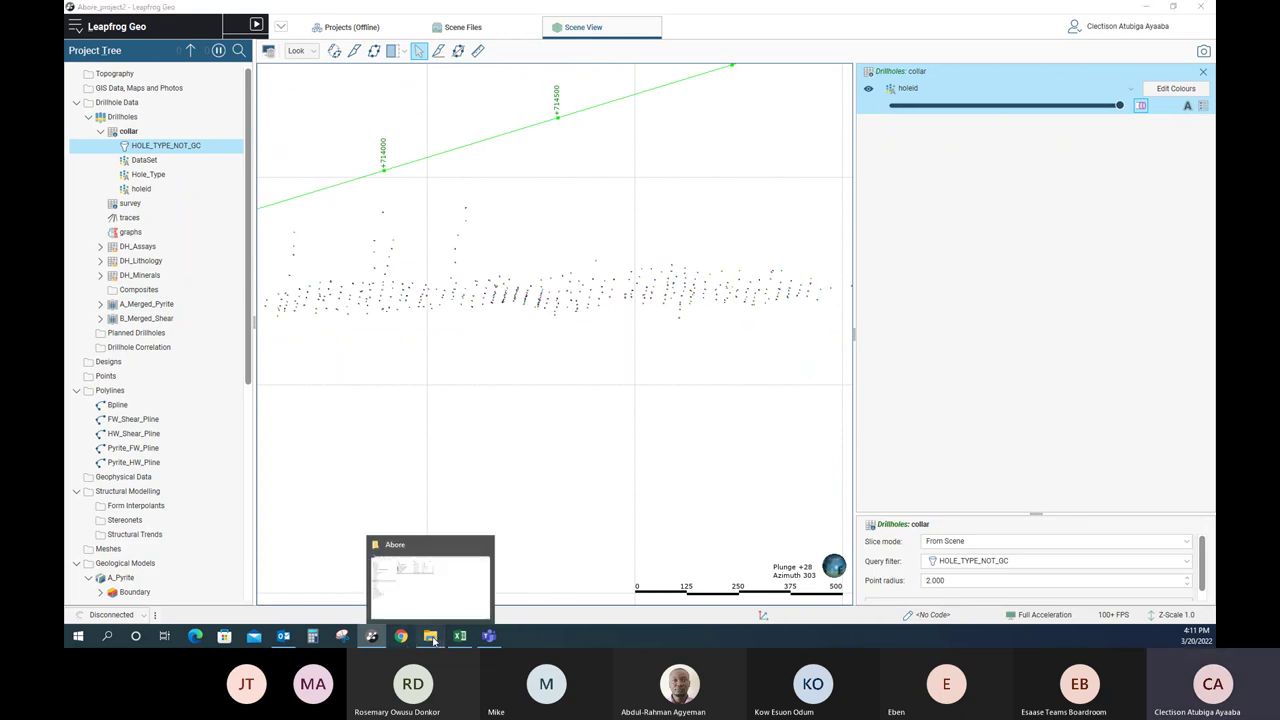
left_click(430, 568)
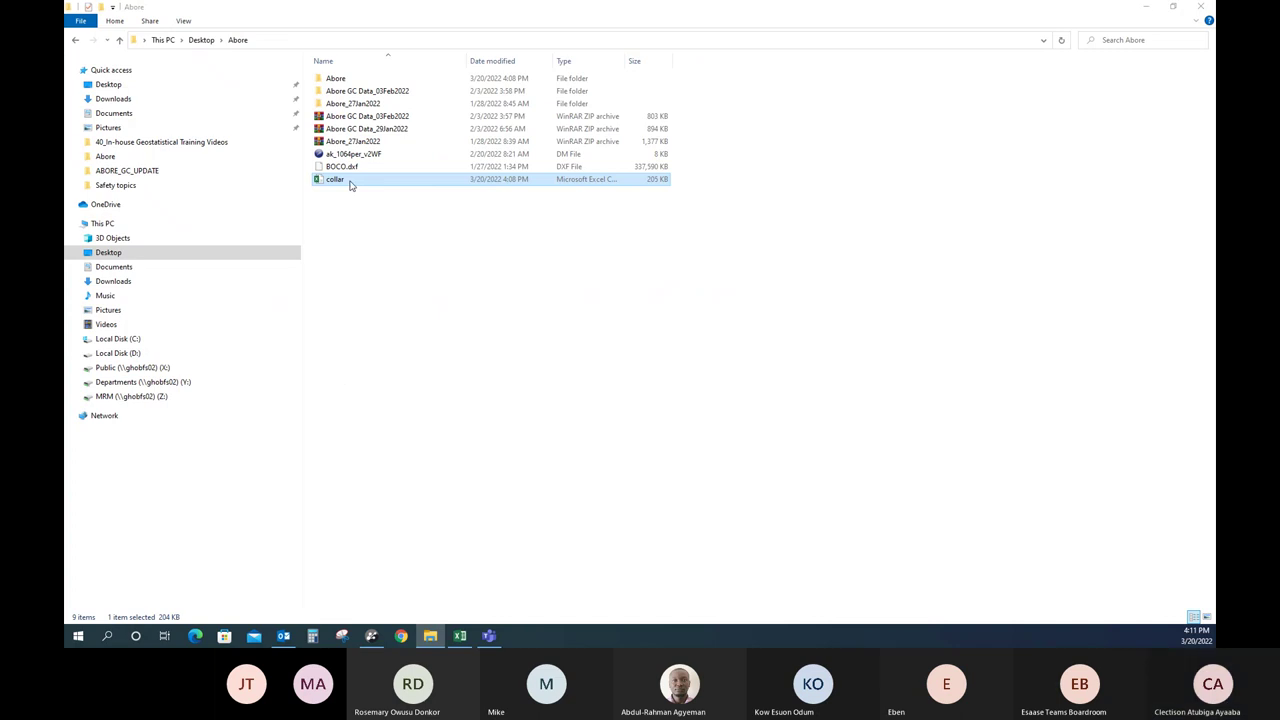
double_click(350, 183)
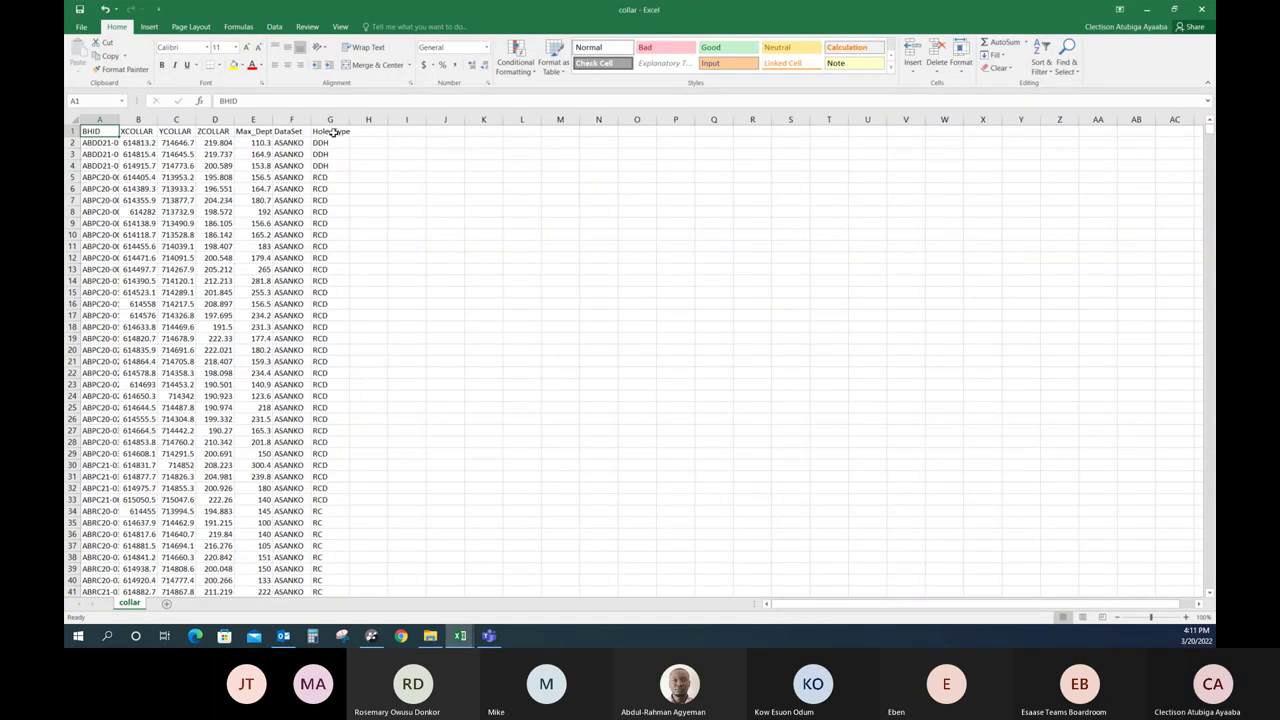
Search the Hole_Type column for the first GC entry
left_click(331, 131)
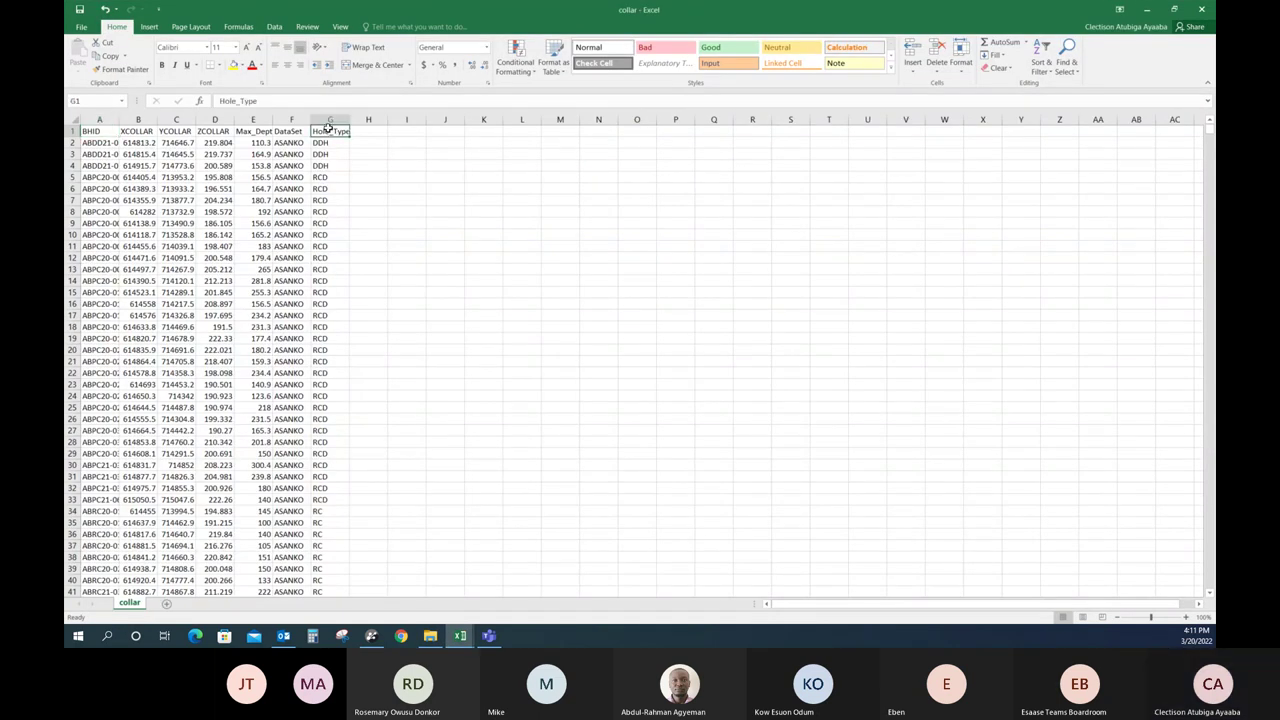
left_click(322, 119)
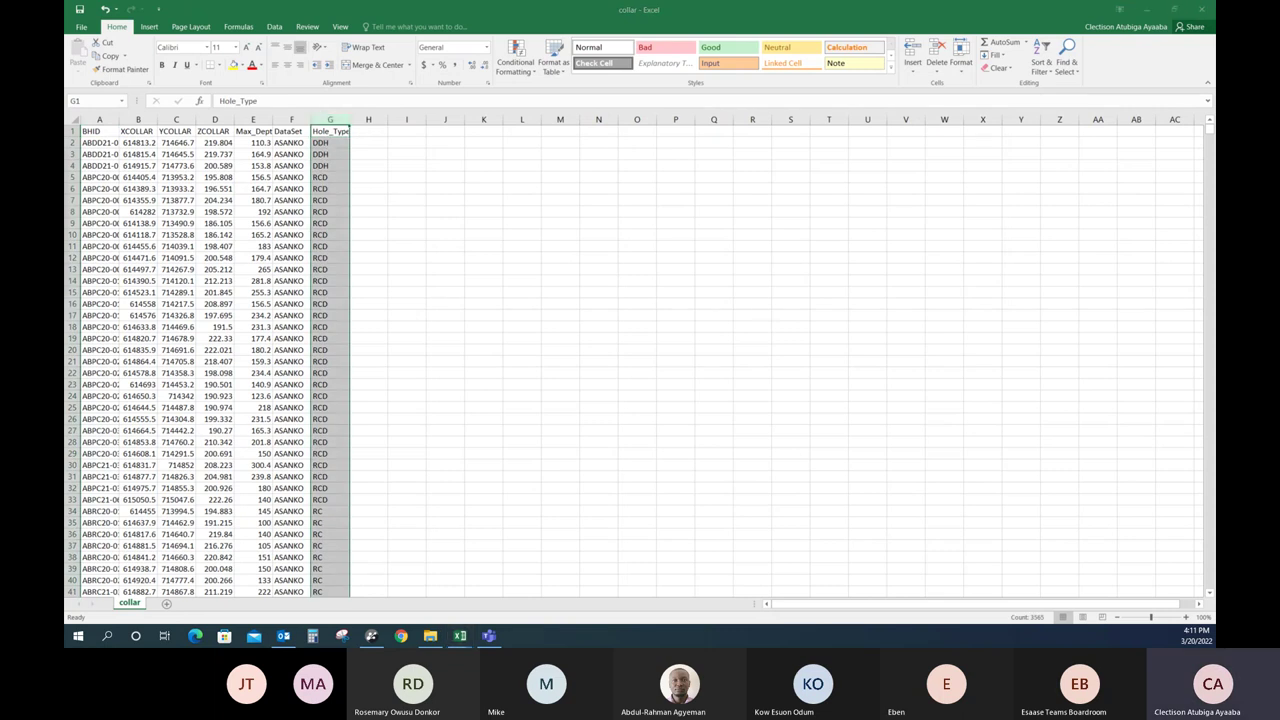
key("ctrl+f")
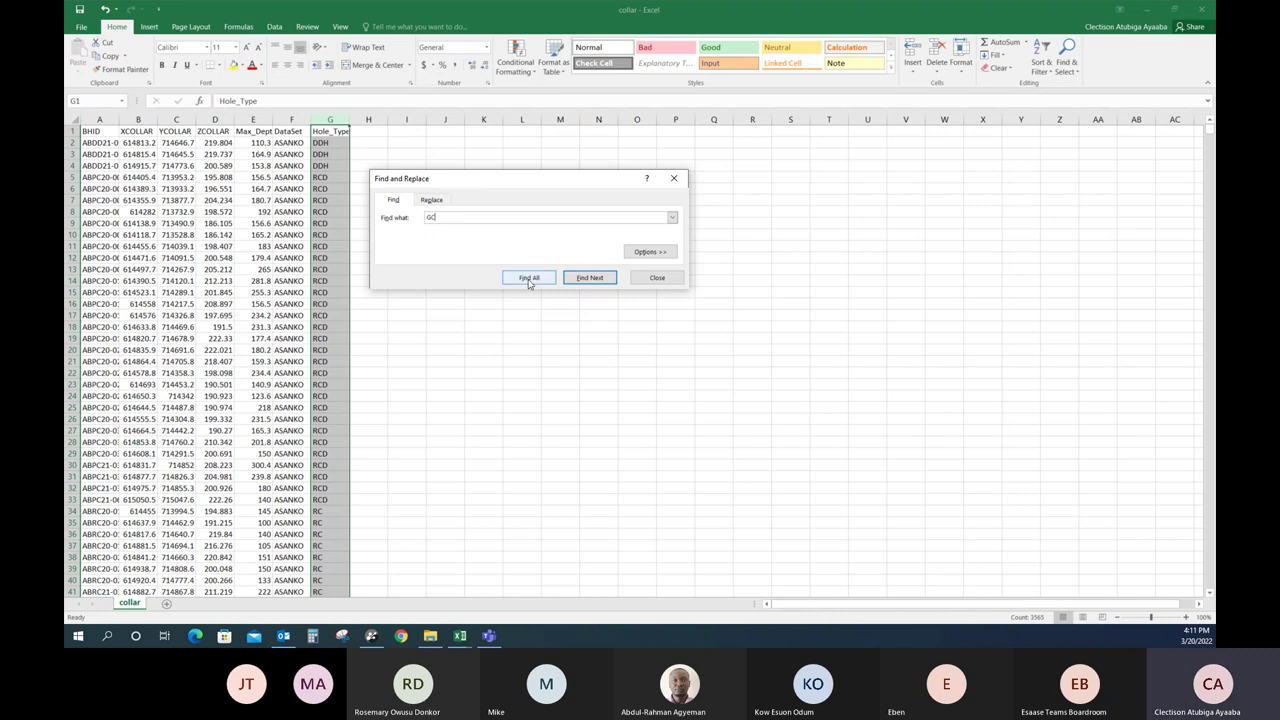
left_click(580, 278)
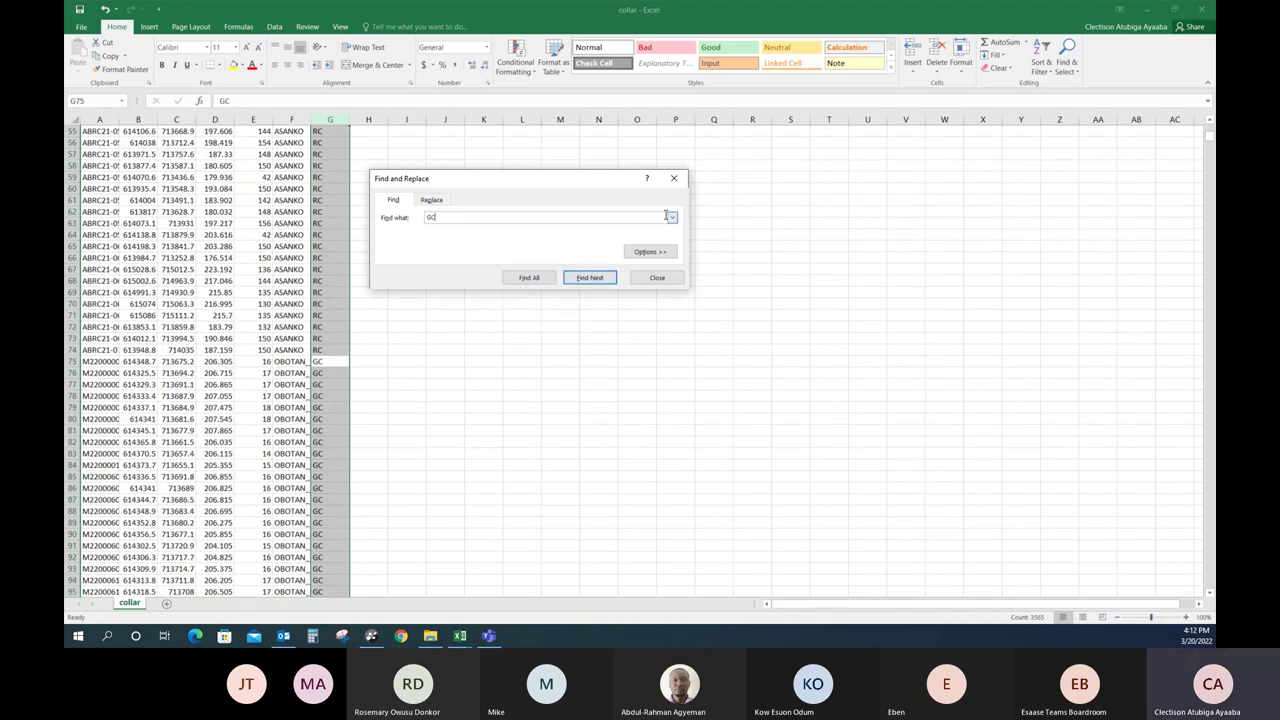
left_click(657, 277)
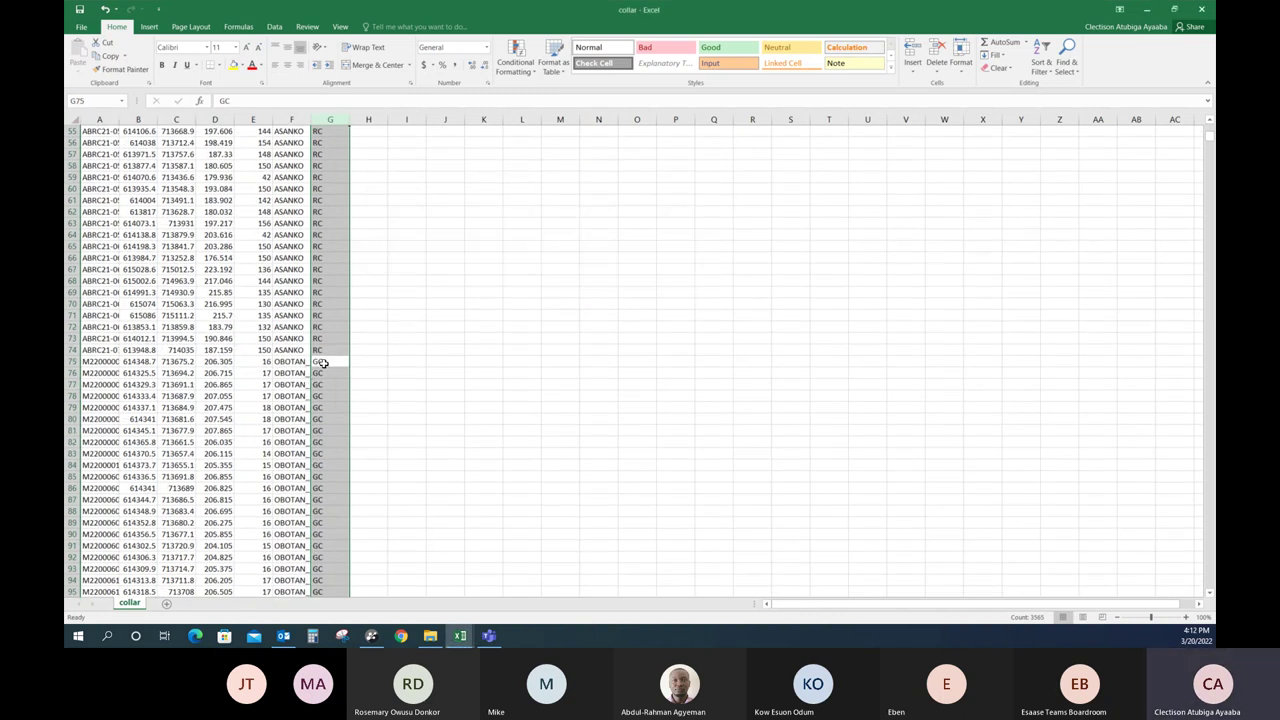
Delete all GC hole rows from the collar sheet, rows 75 through 3080
left_click(327, 361)
left_click_drag(71, 361, 298, 503)
right_click(77, 297)
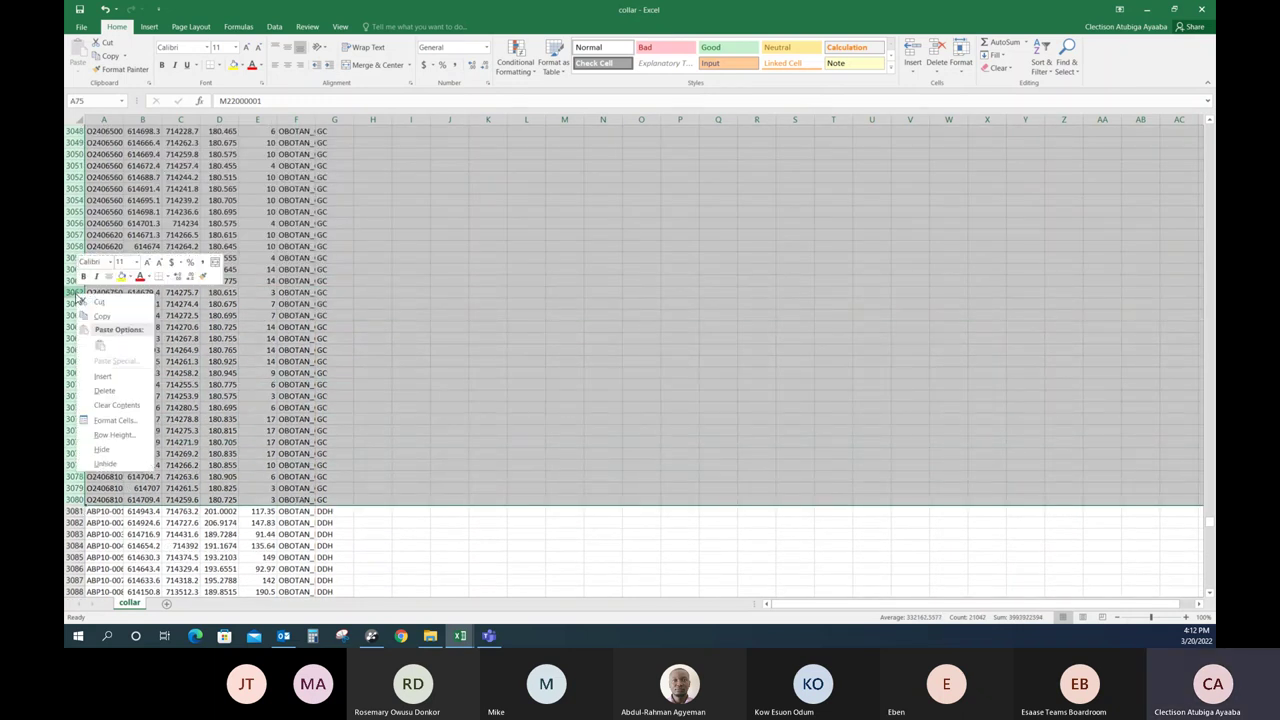
left_click(106, 390)
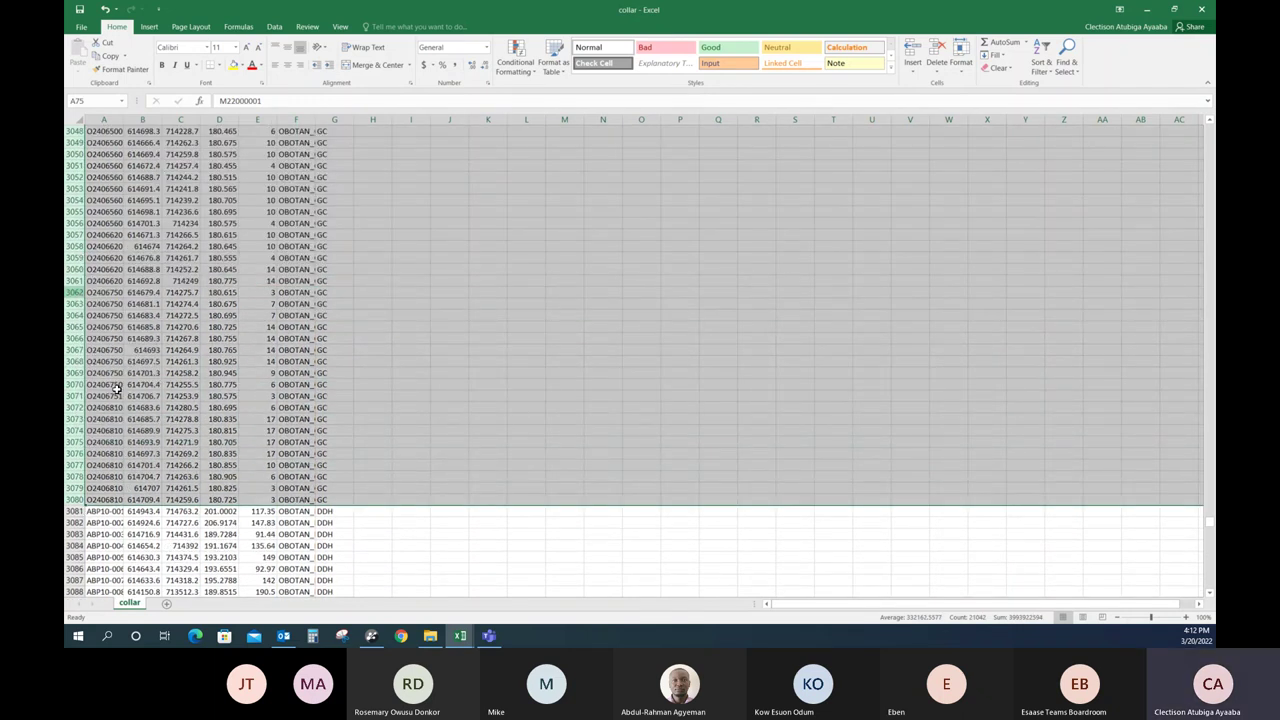
left_click(406, 350)
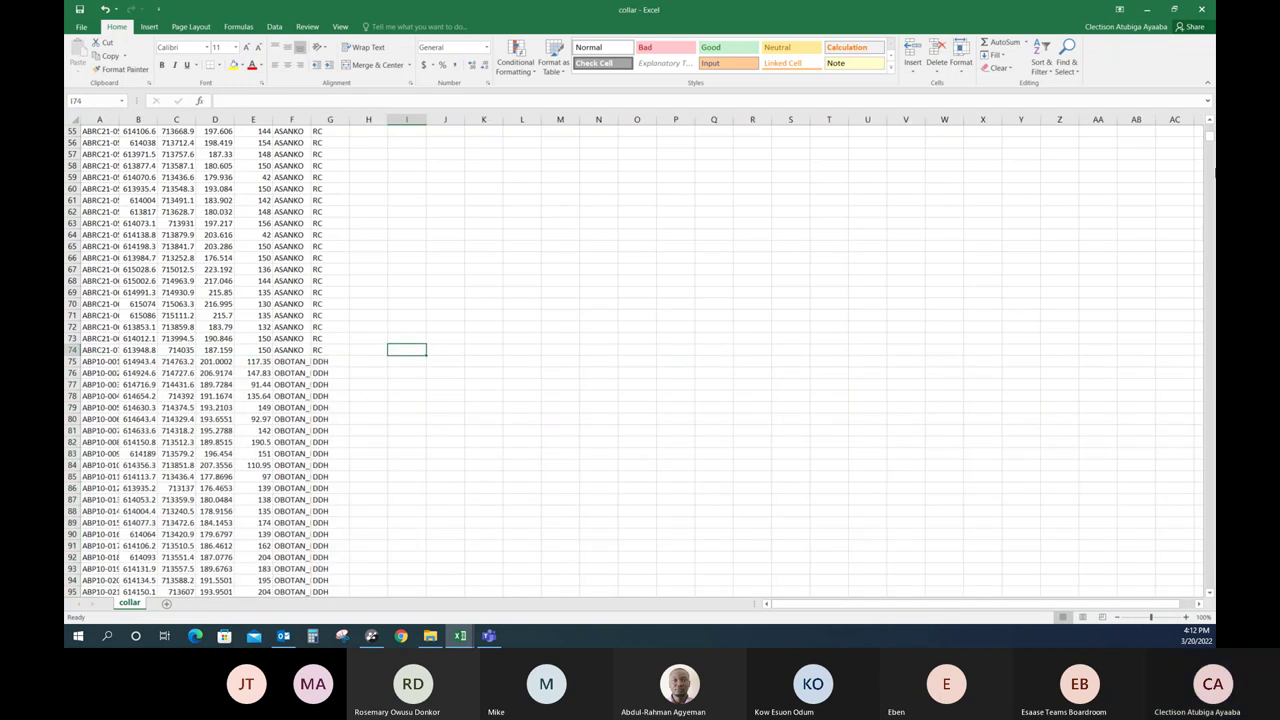
Delete the DataSet, Hole_Type, Max_Depth and BHID columns so only the collar coordinate columns are left
left_click(1211, 147)
left_click_drag(1211, 141, 1211, 127)
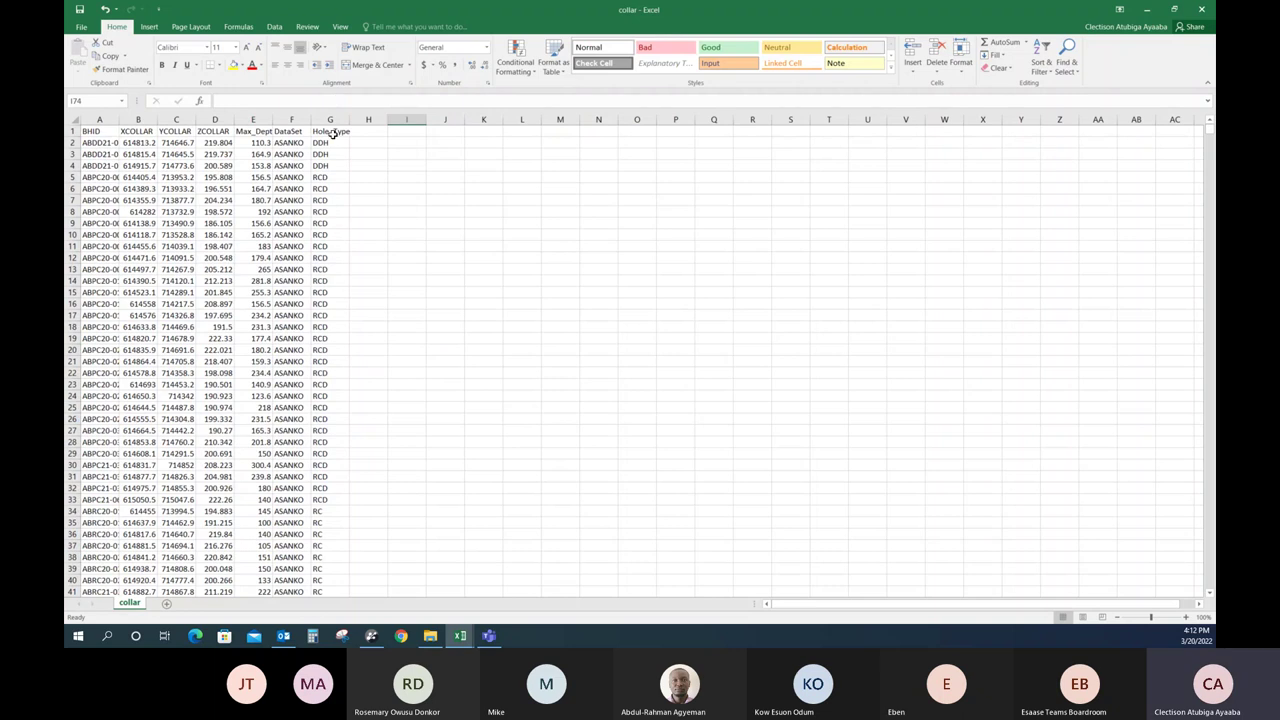
left_click_drag(330, 119, 287, 110)
right_click(289, 117)
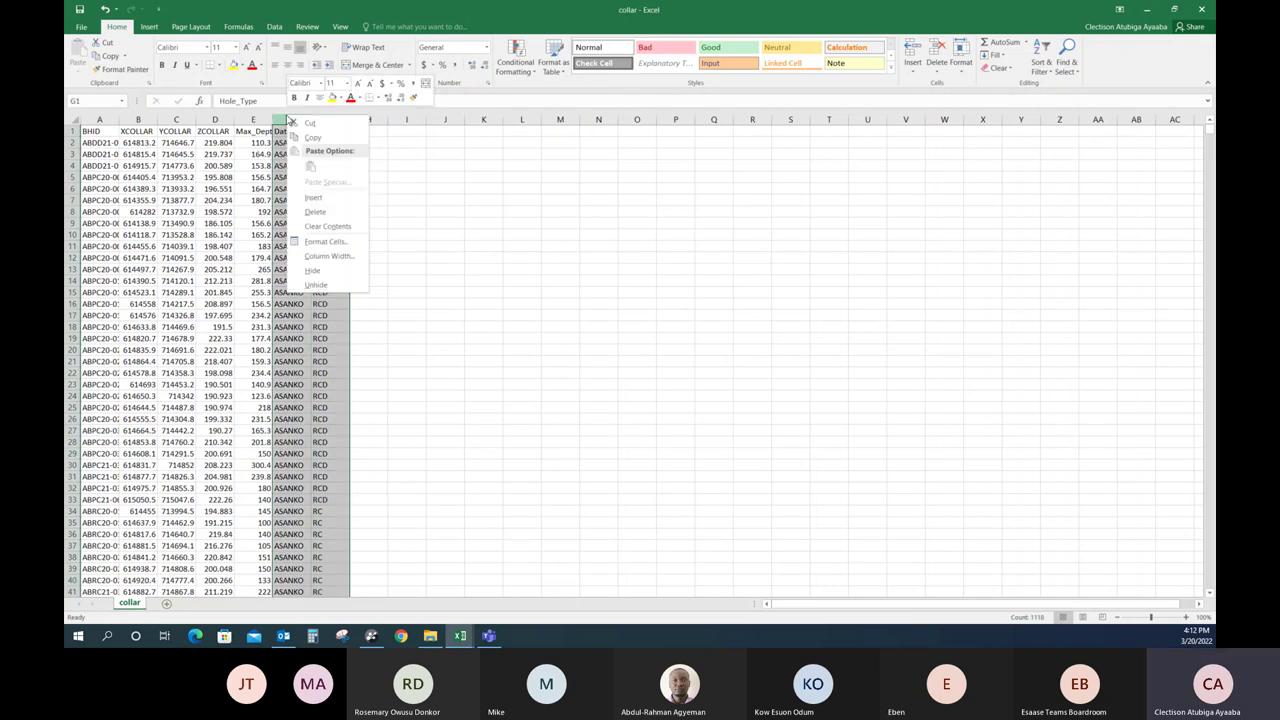
left_click(317, 212)
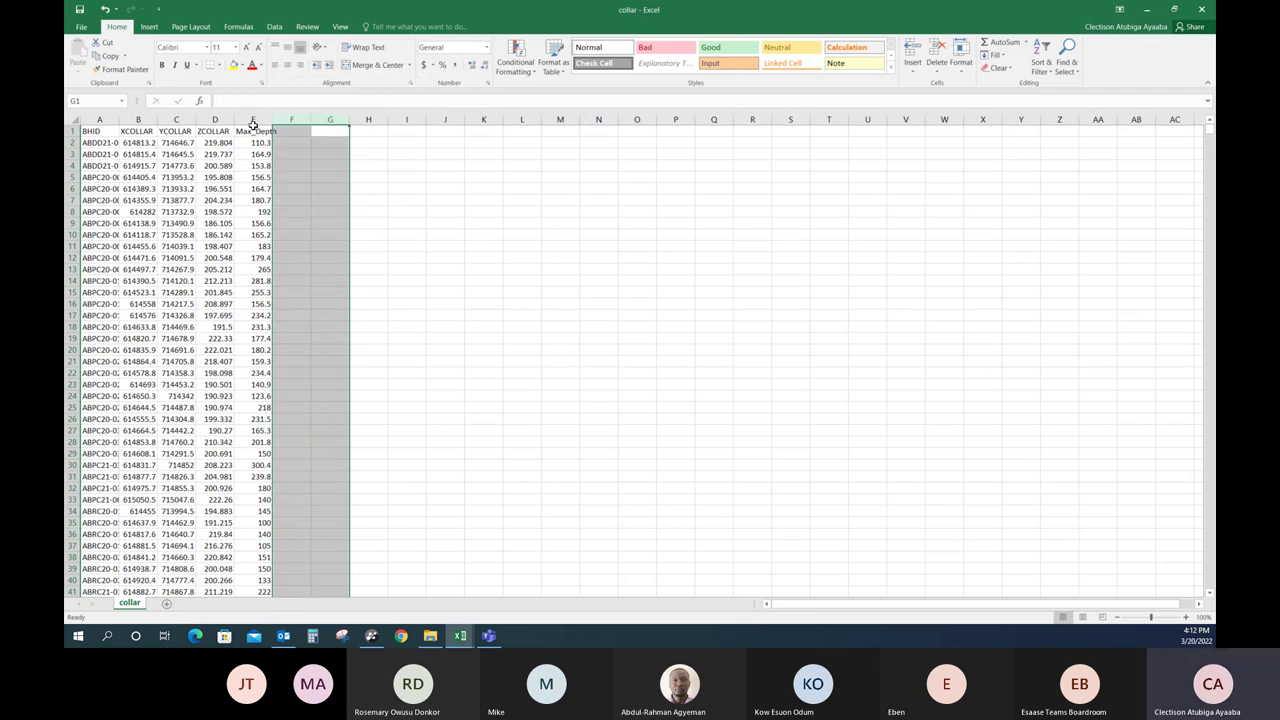
right_click(254, 120)
left_click(282, 217)
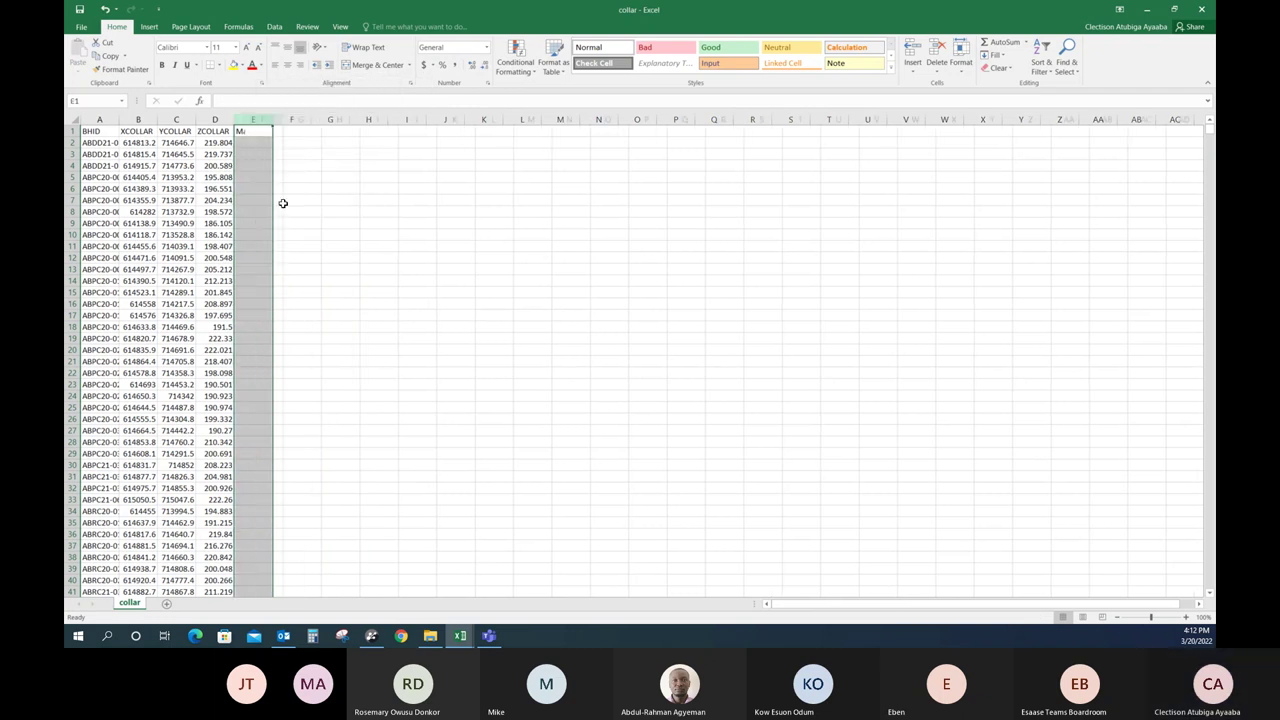
right_click(101, 119)
left_click(149, 213)
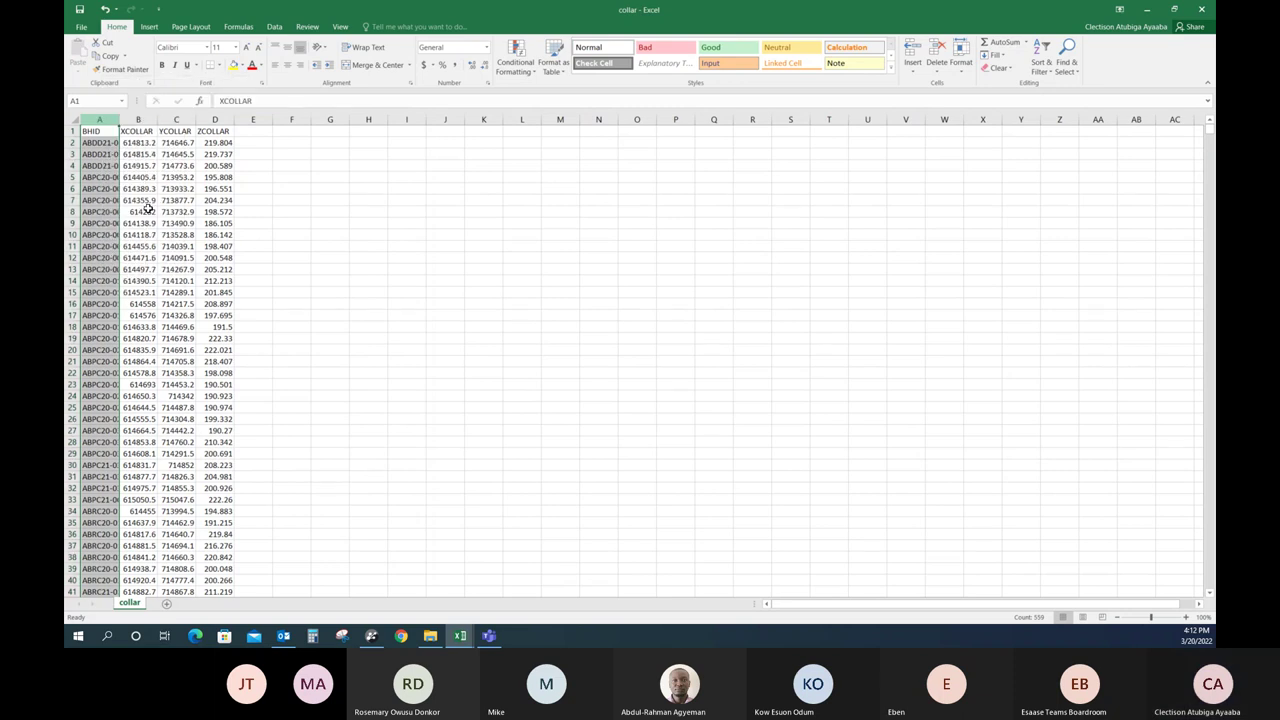
Rename the three coordinate headers in A1, B1 and C1 as X, Y and X
left_click(101, 126)
type("X")
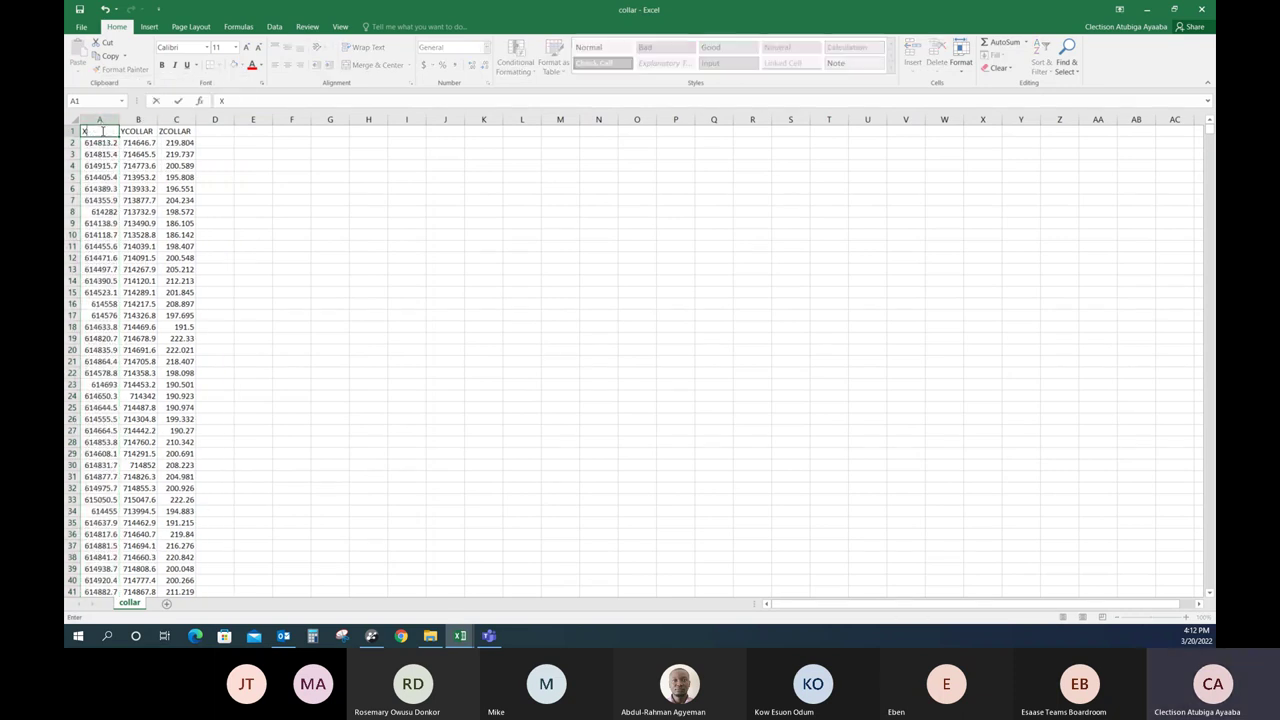
left_click(137, 130)
type("Y")
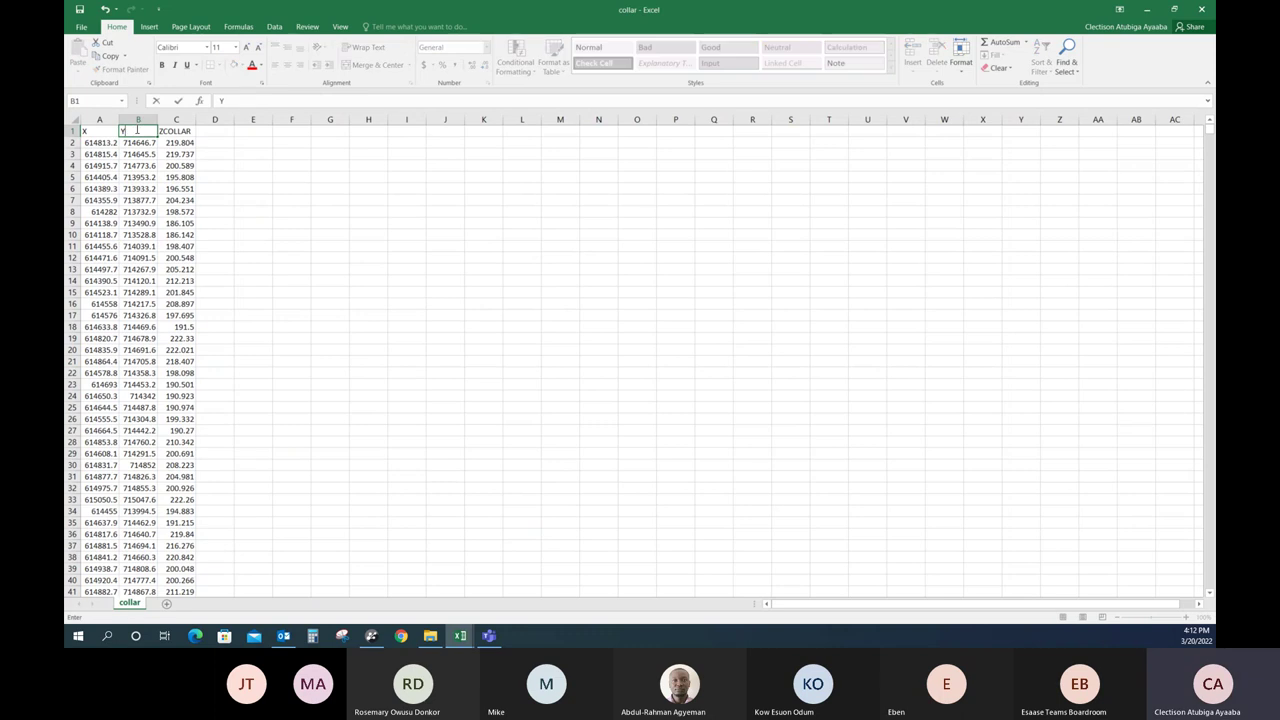
left_click(174, 131)
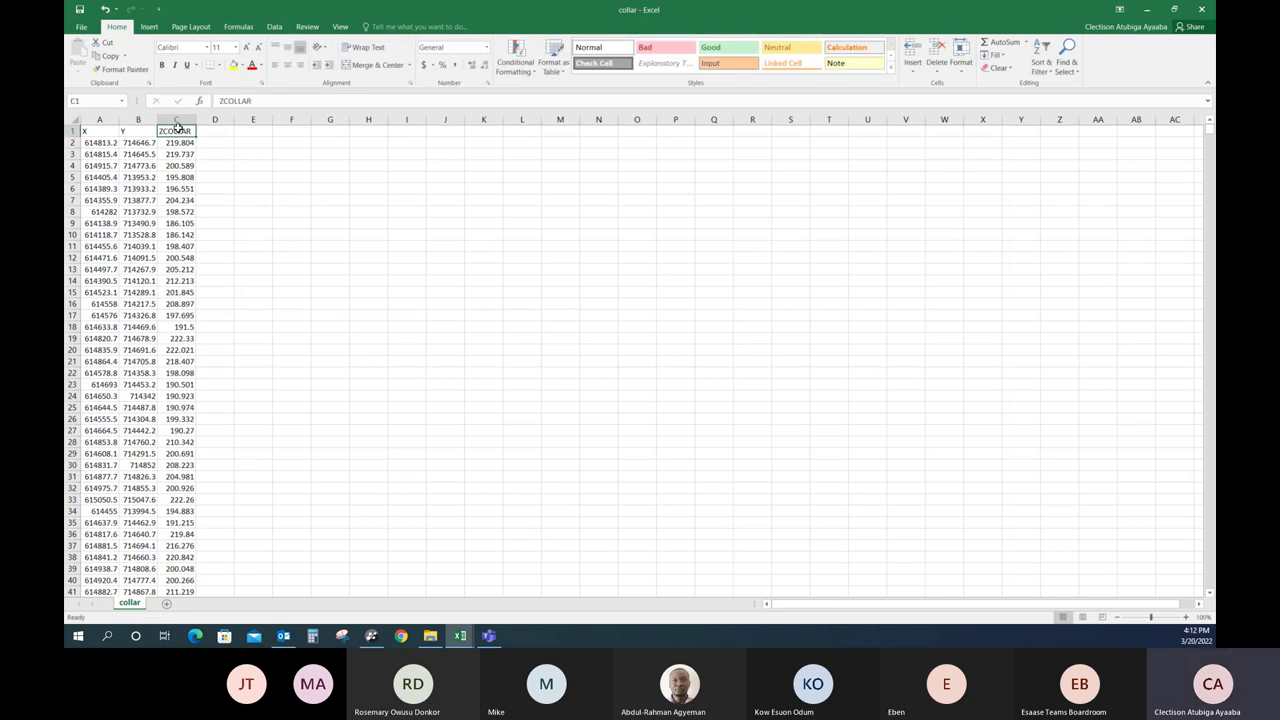
type("X")
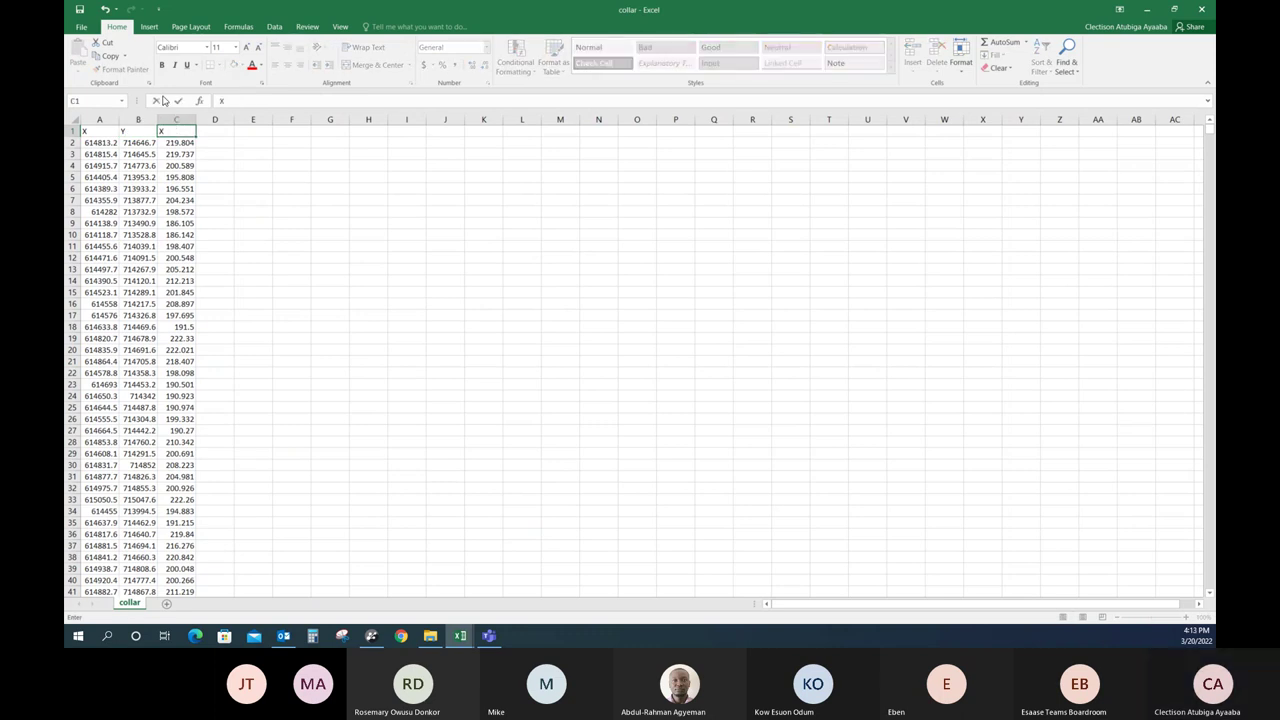
Save the collar coordinate sheet as TOPO in CSV (Comma delimited) format in the inner Abore folder
left_click(81, 26)
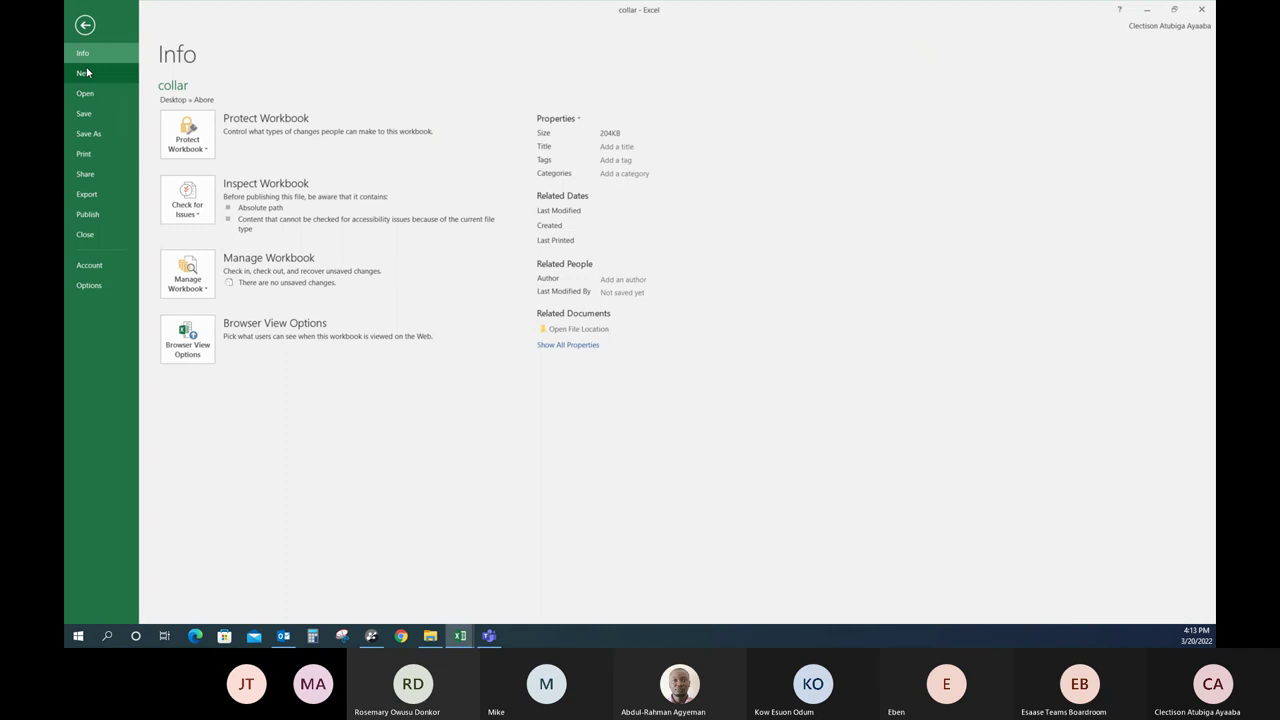
left_click(97, 136)
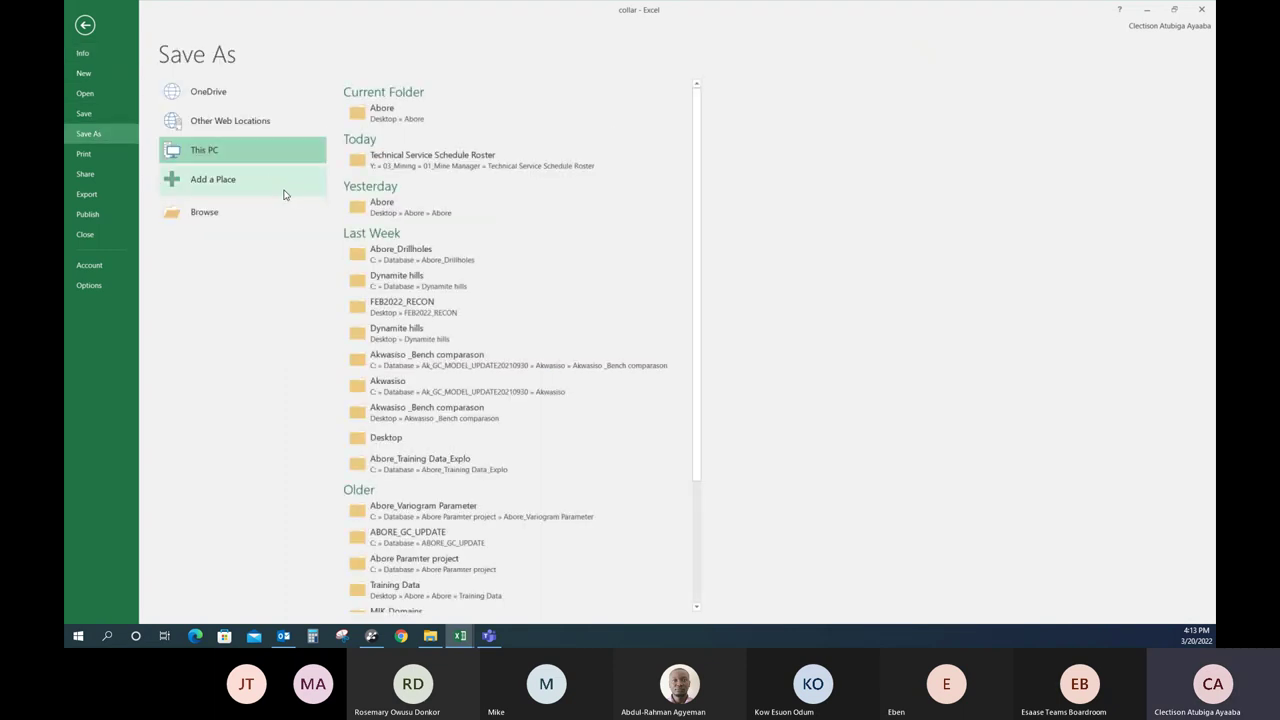
left_click(254, 223)
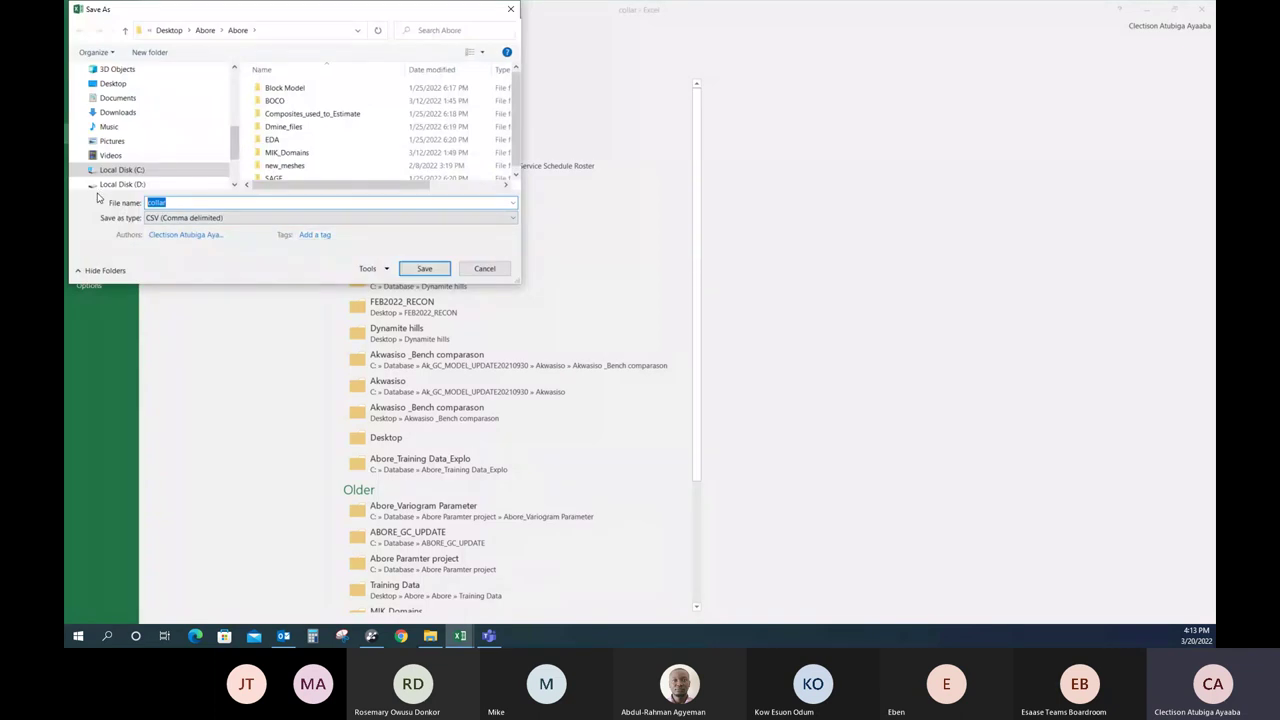
type("TOPO")
left_click(424, 269)
left_click(594, 355)
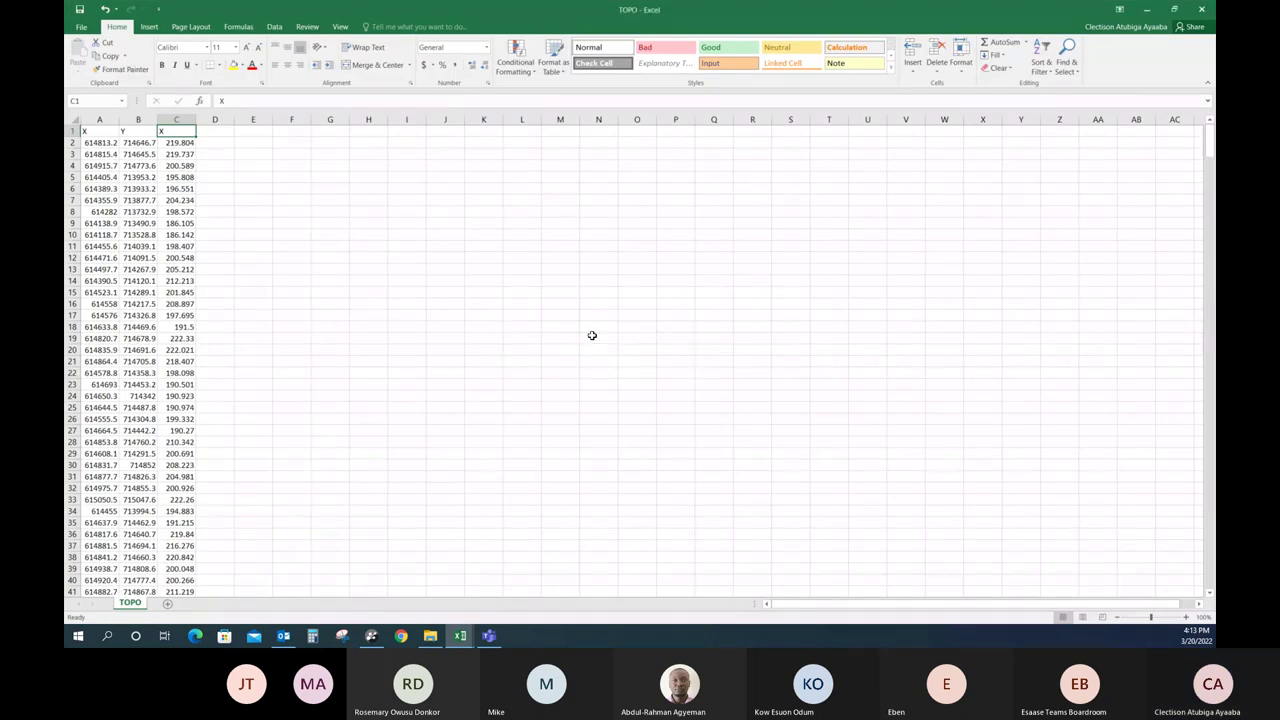
Close the TOPO workbook, saving its changes and keeping the CSV format, and put the roster workbook out of view
left_click(1201, 9)
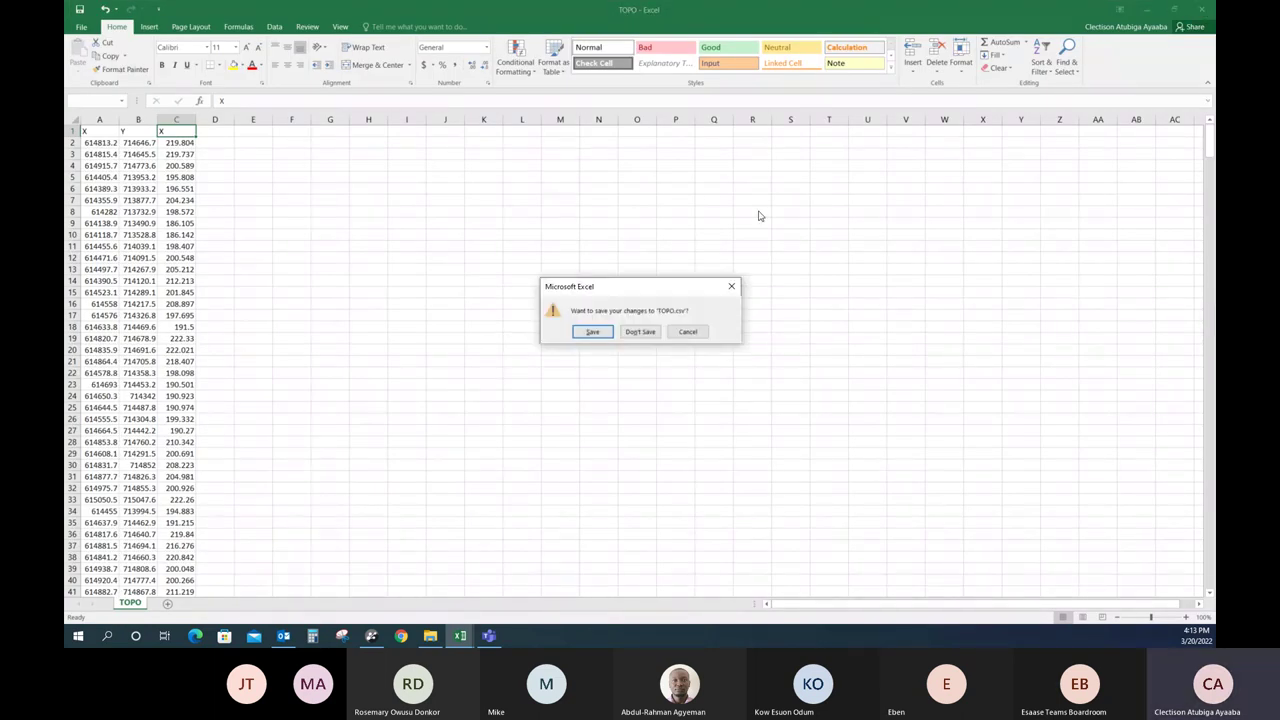
left_click(592, 332)
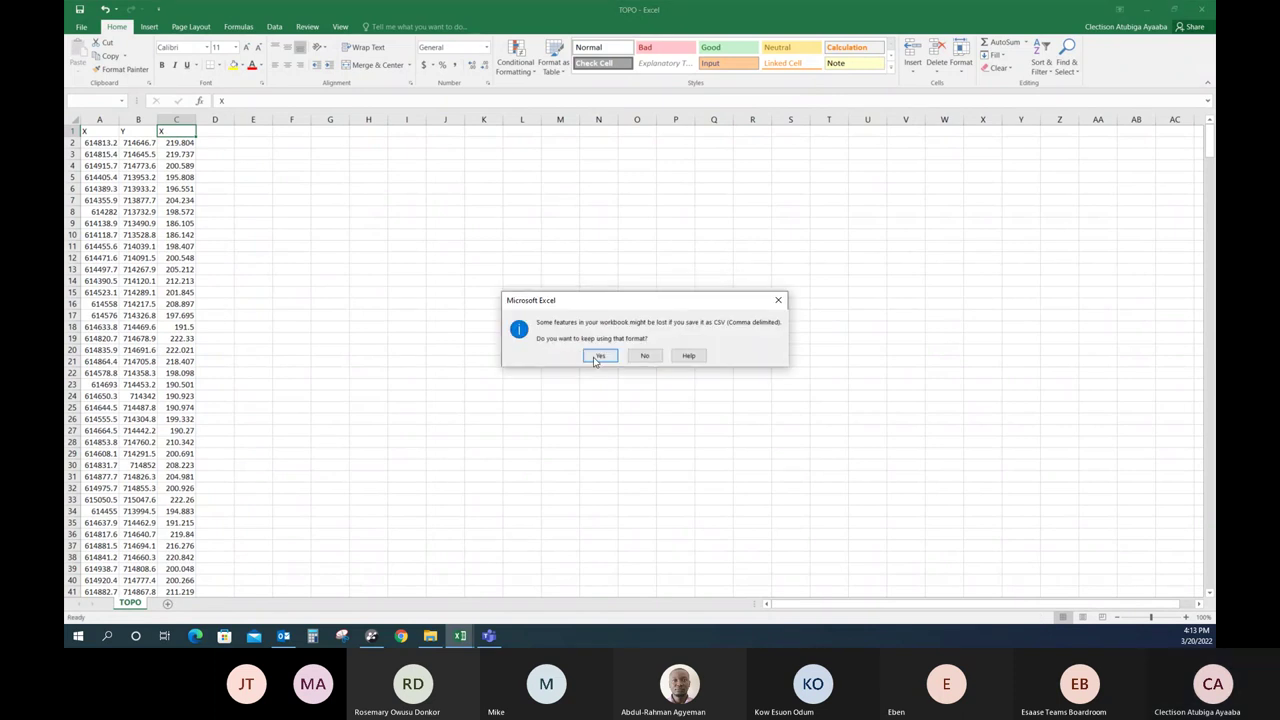
left_click(597, 356)
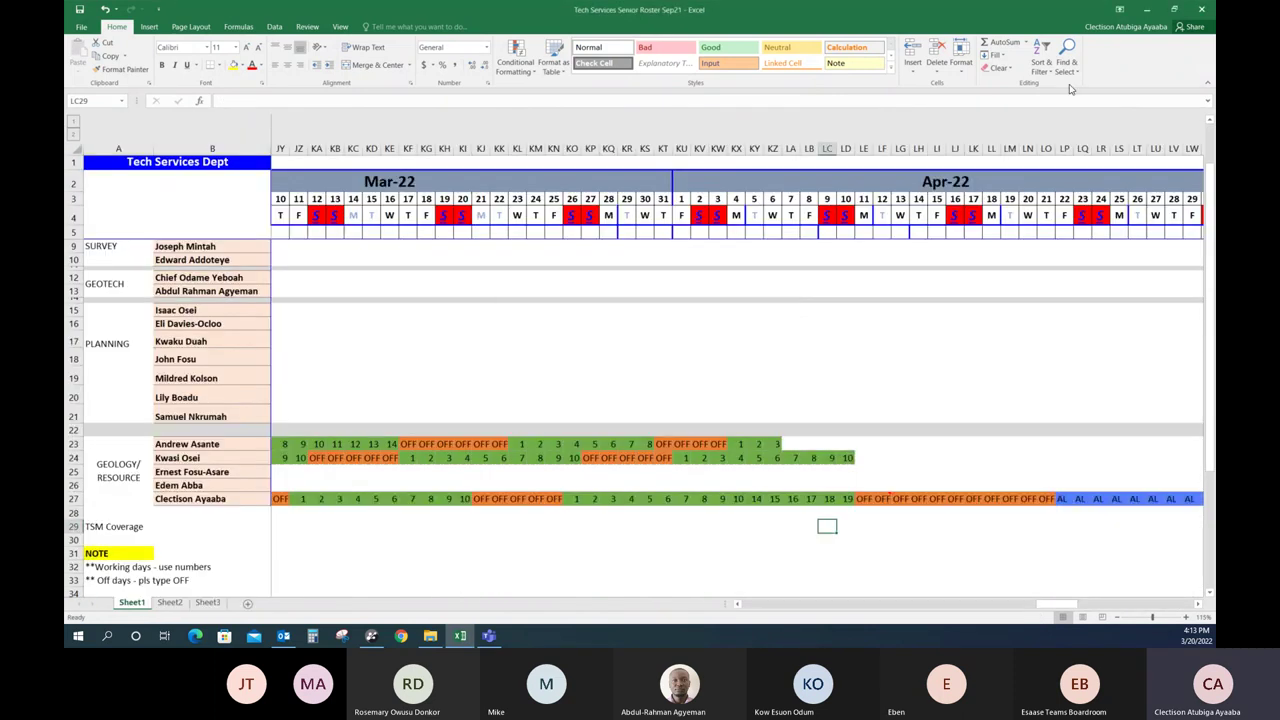
left_click(1173, 10)
left_click(898, 83)
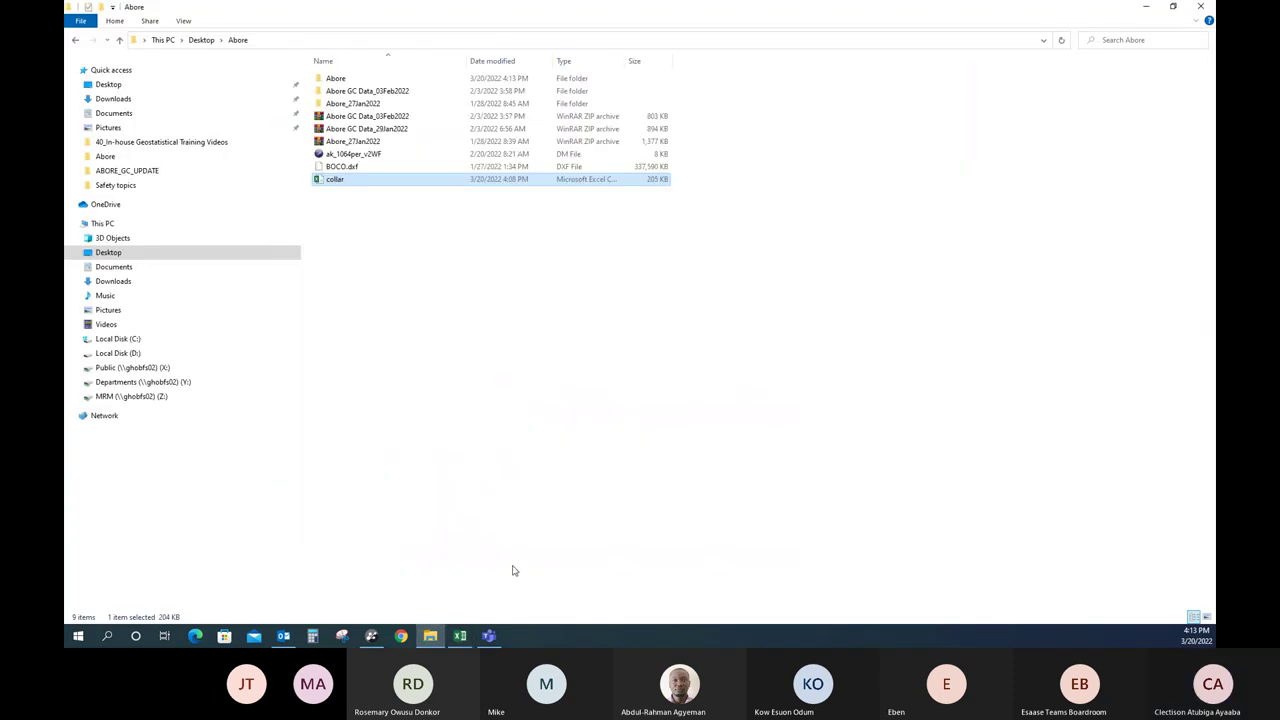
Switch to Leapfrog Geo and open the TOPO file for import into the project's Points folder
left_click(371, 636)
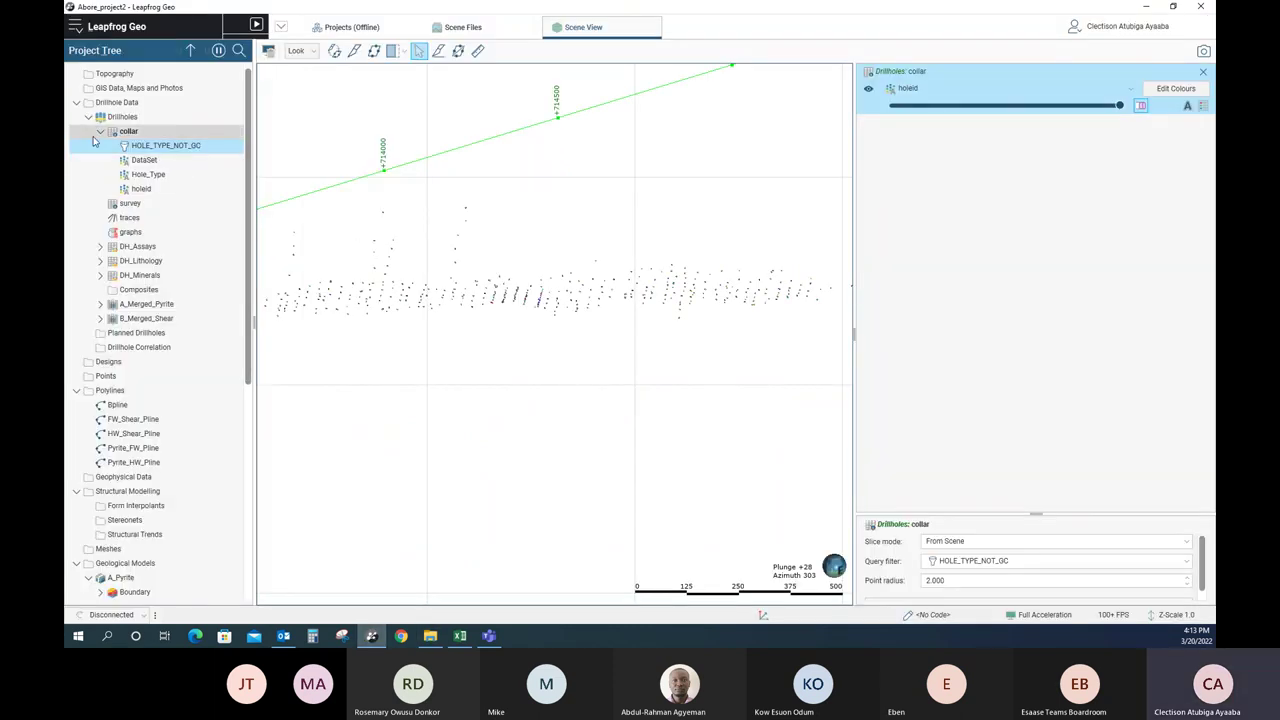
scroll(141, 227, "down", 8)
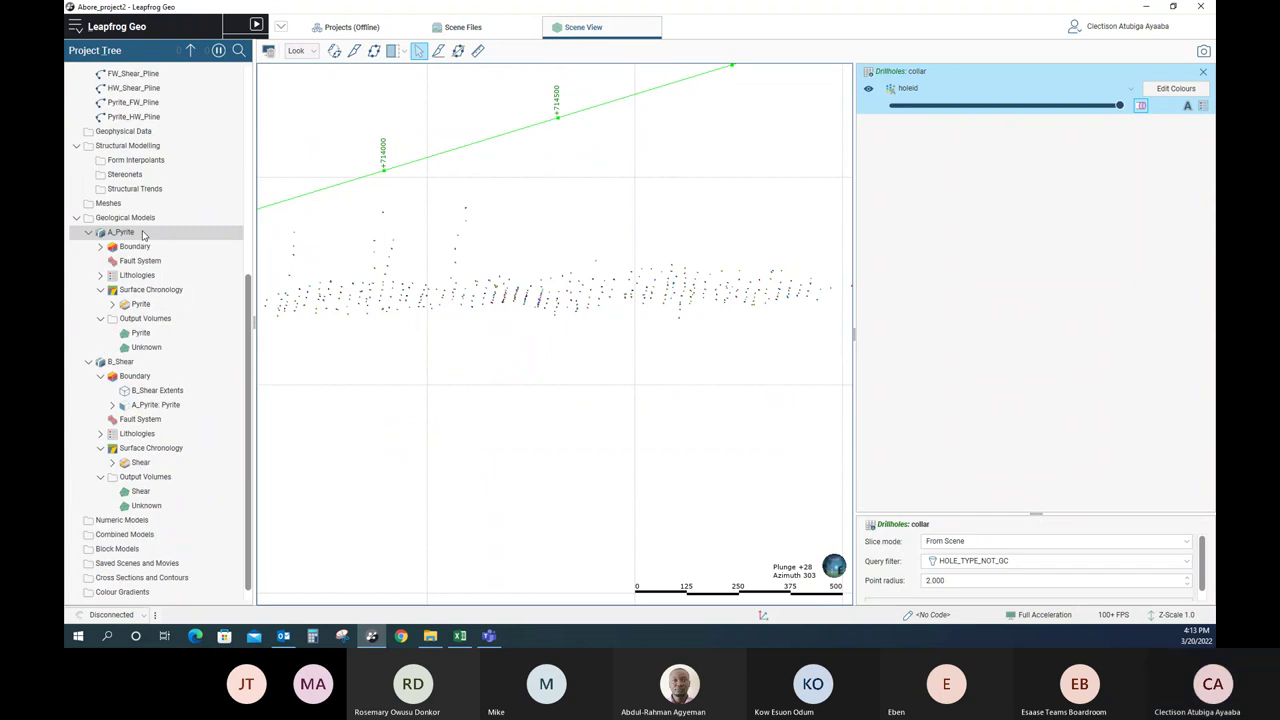
scroll(143, 234, "up", 5)
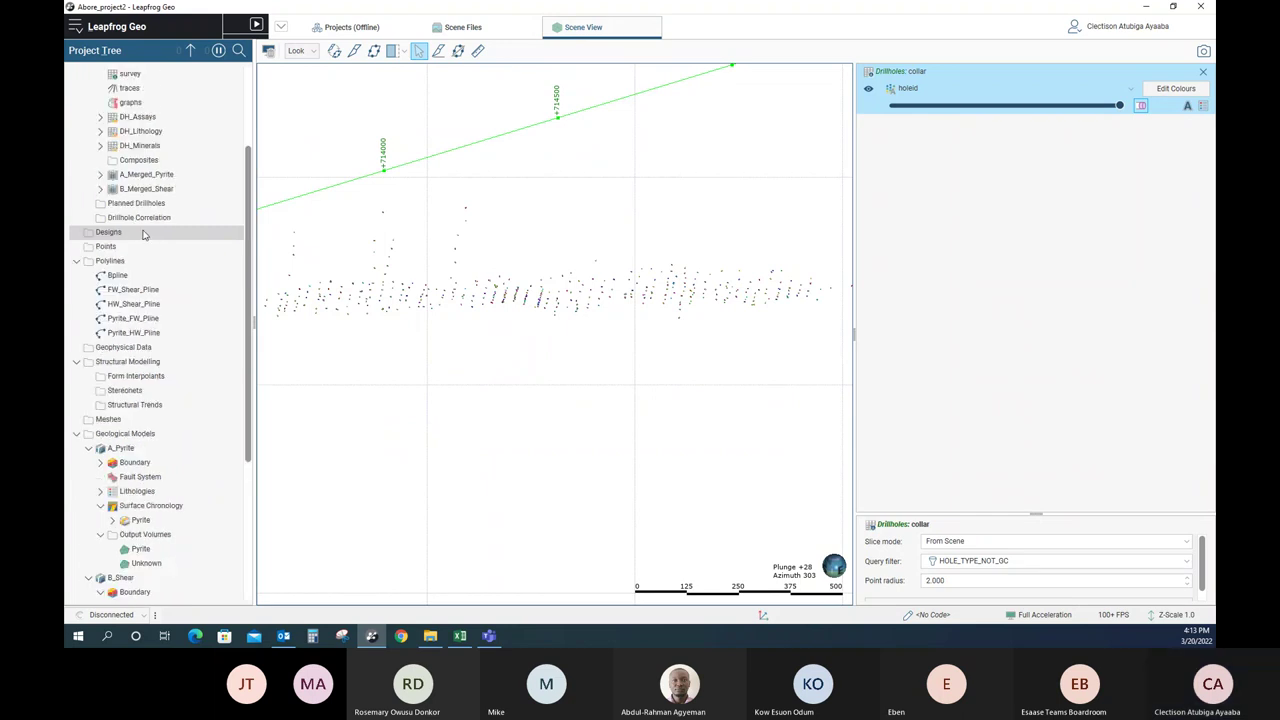
scroll(143, 234, "up", 2)
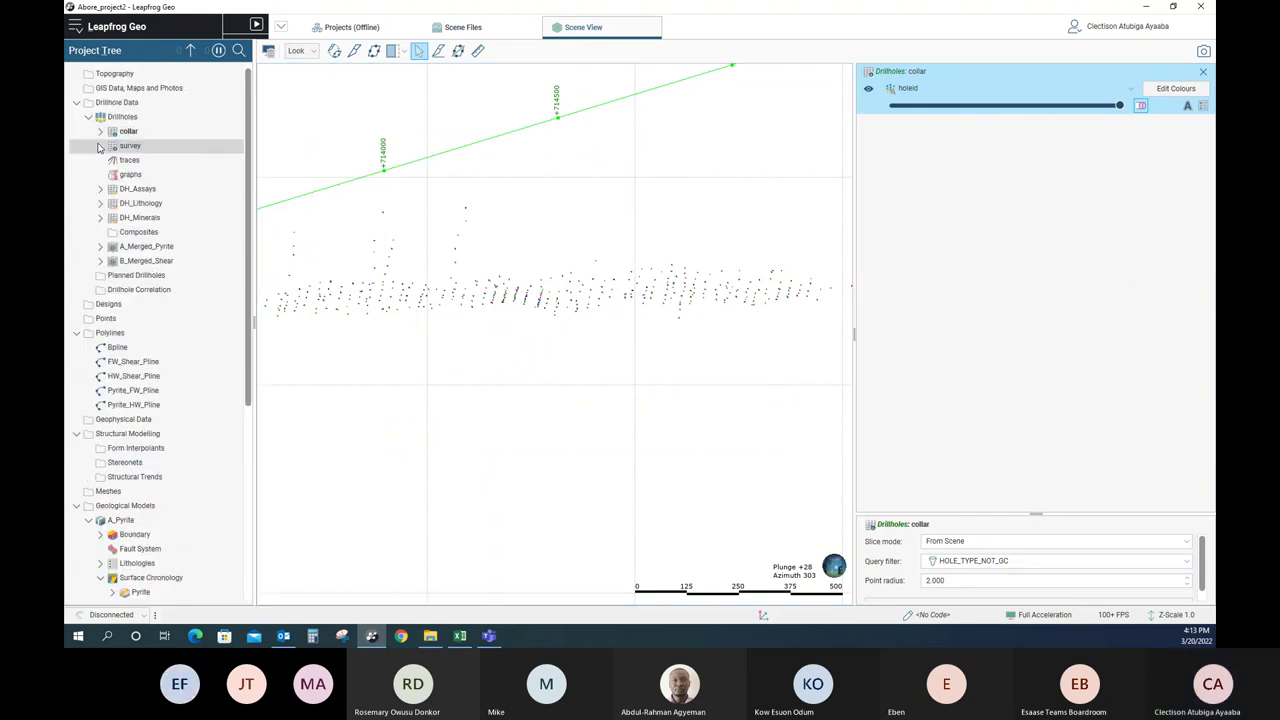
right_click(122, 323)
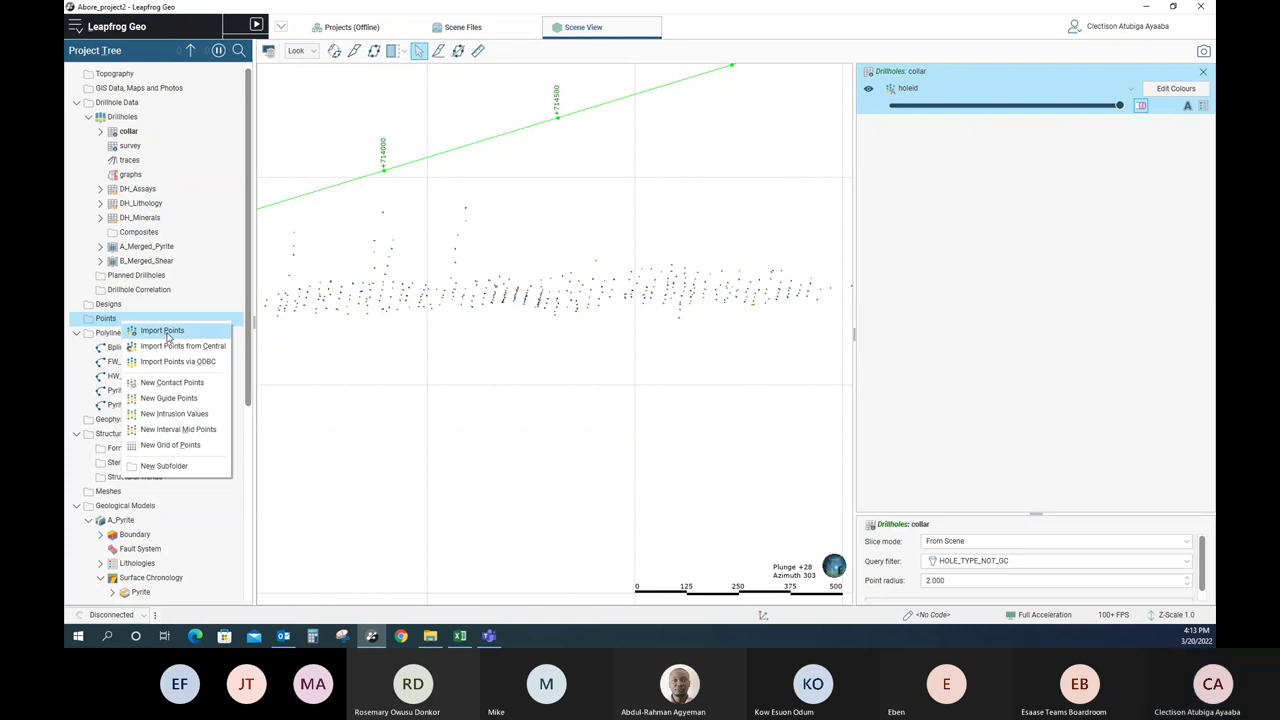
left_click(165, 334)
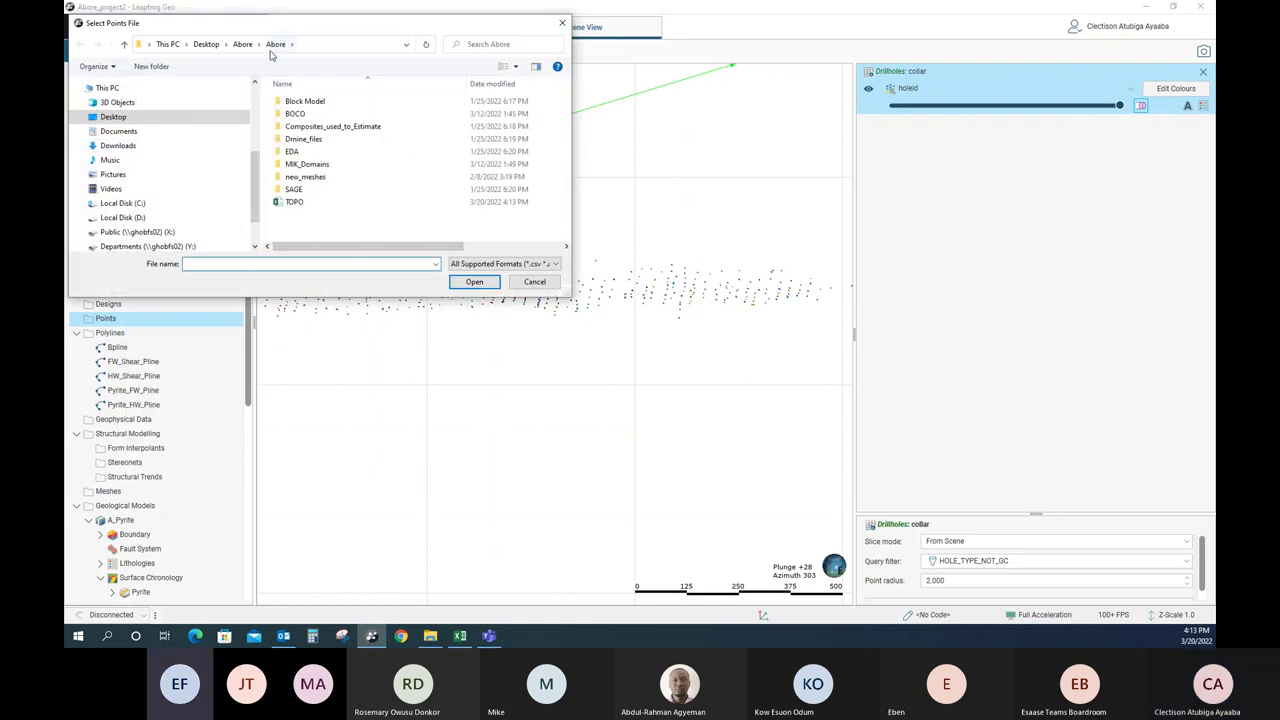
left_click(295, 203)
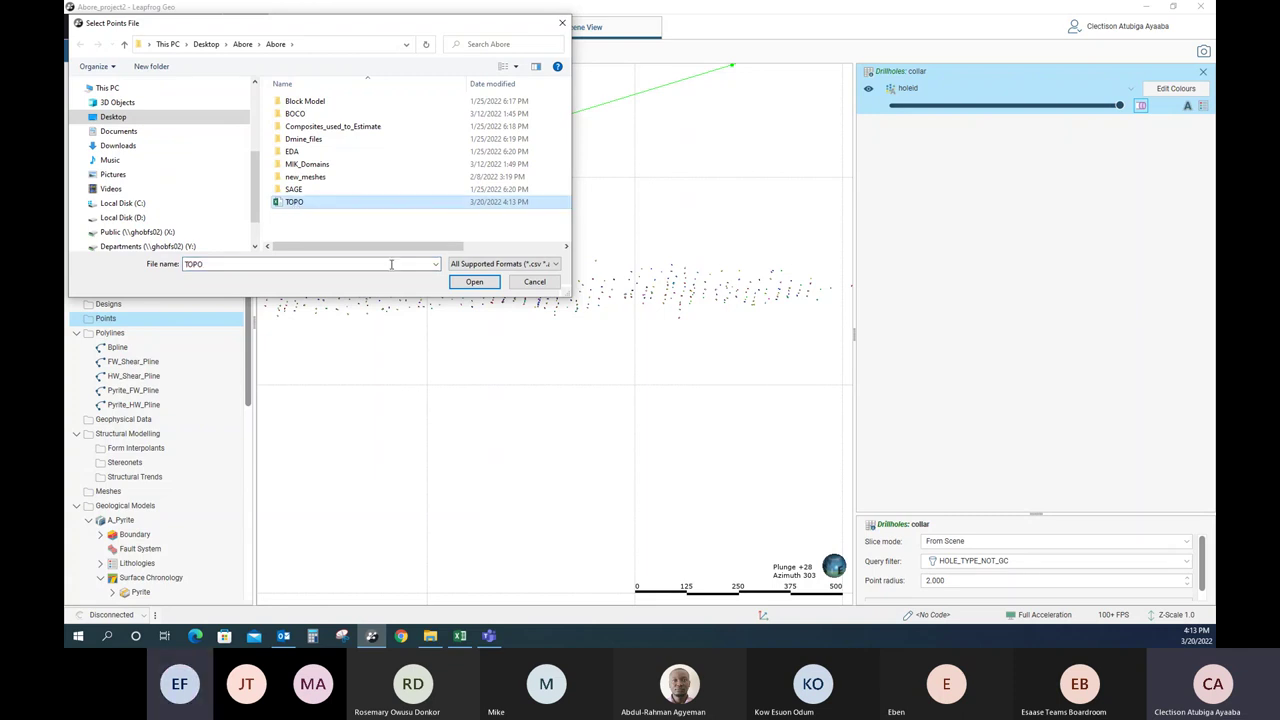
left_click(474, 281)
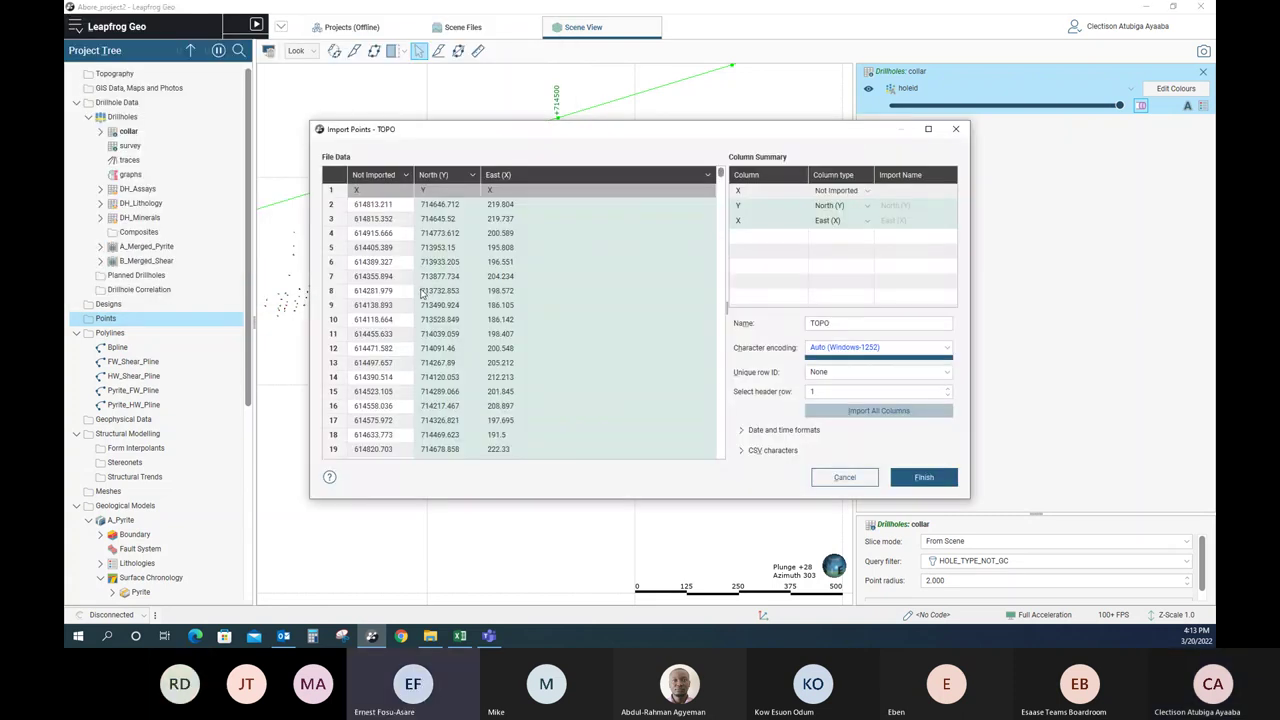
Assign the three TOPO columns in order as East (X), North (Y) and Elev (Z), and finish the points import
left_click(406, 177)
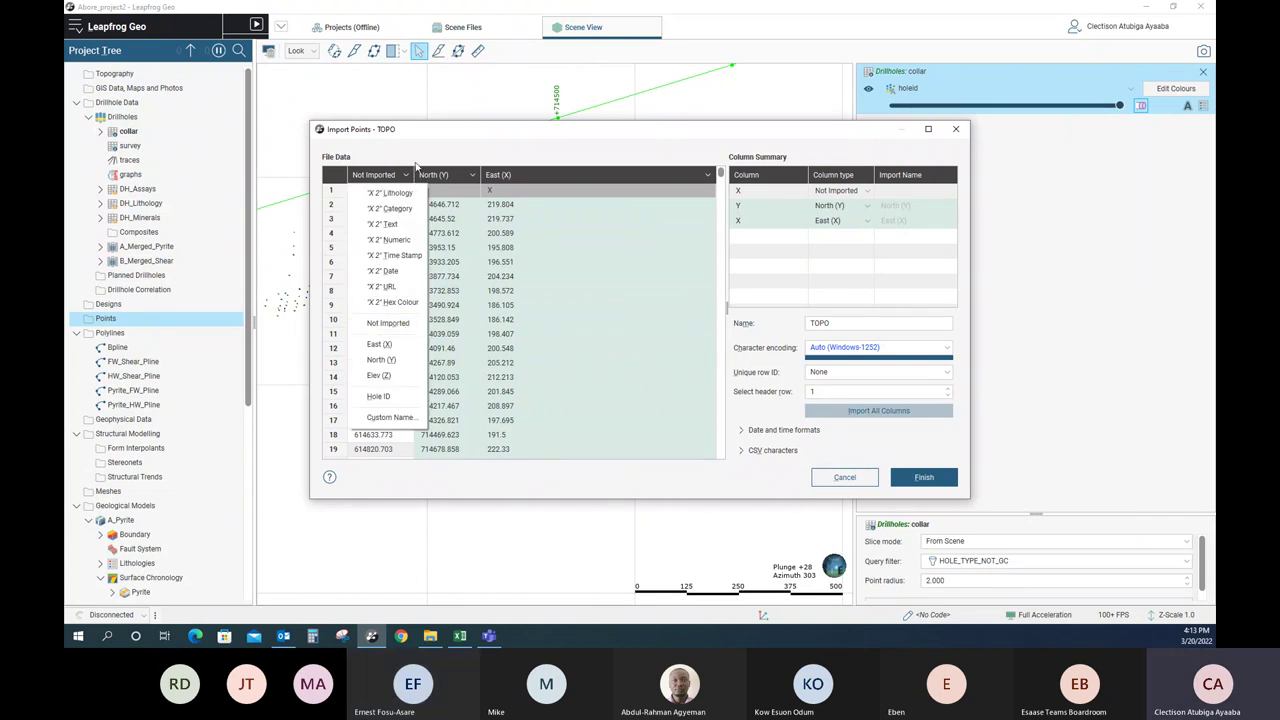
left_click(399, 345)
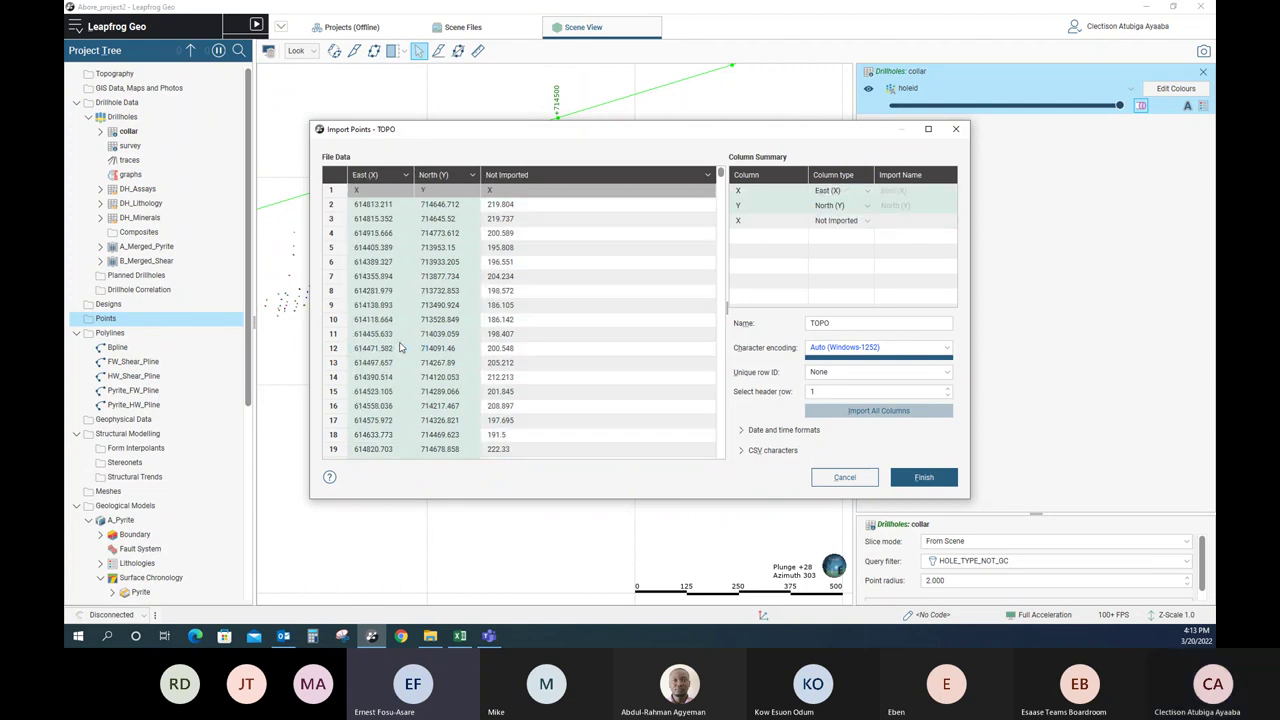
left_click(472, 177)
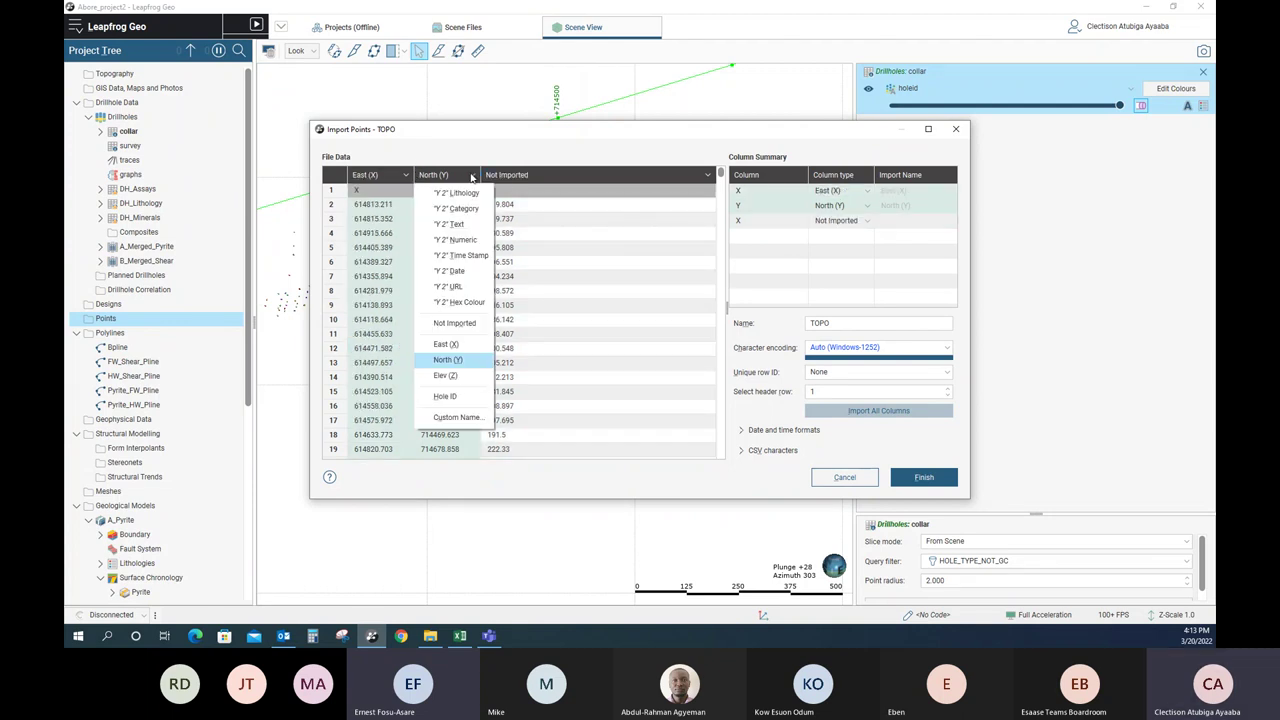
left_click(455, 359)
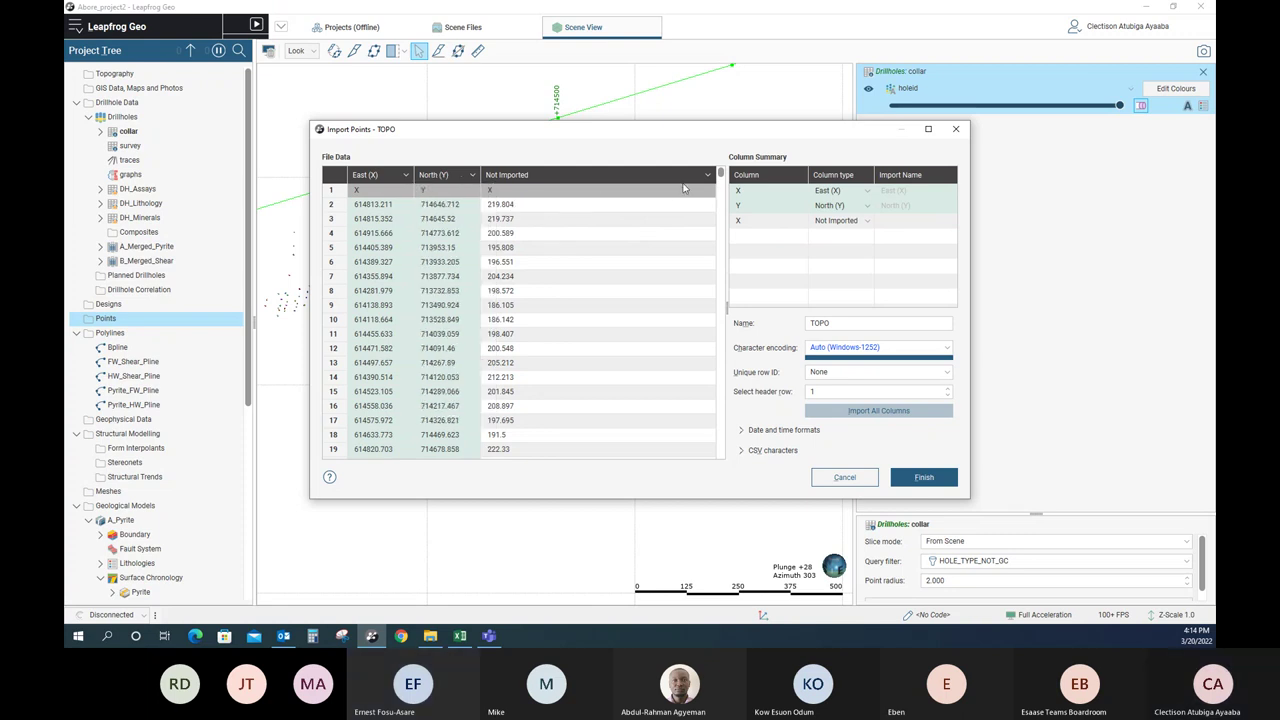
left_click(704, 176)
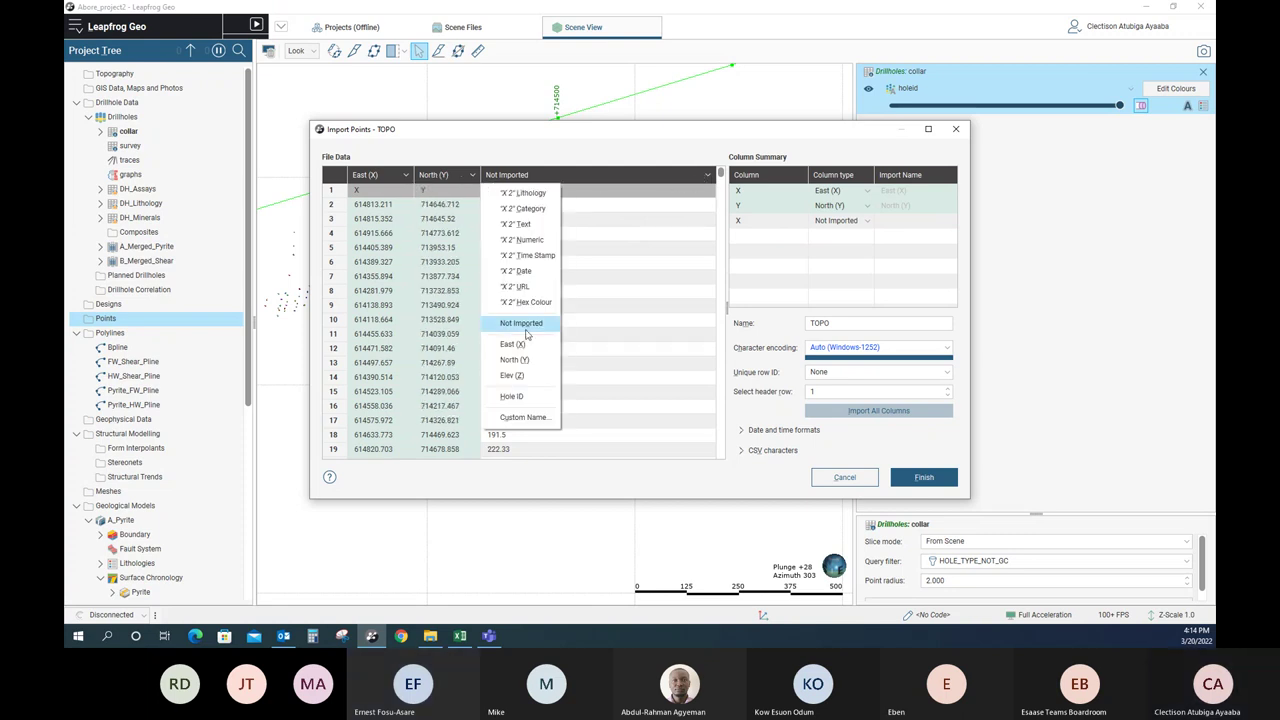
left_click(523, 375)
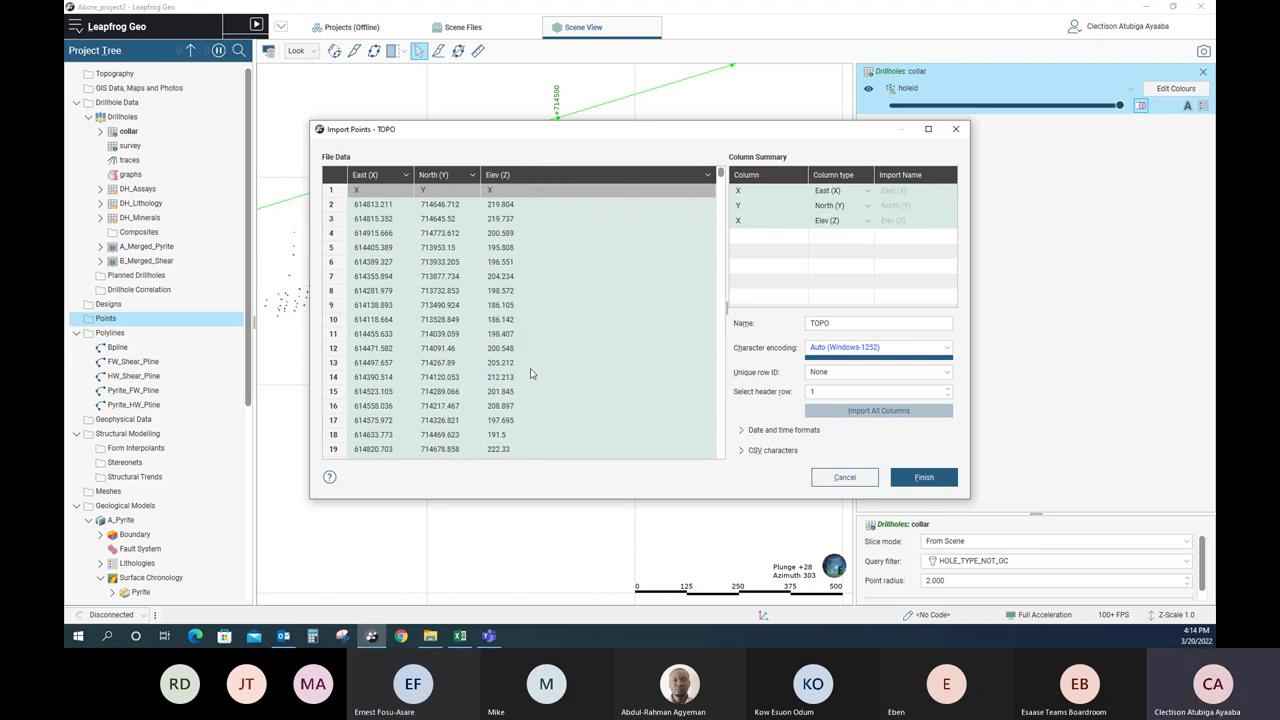
left_click(924, 478)
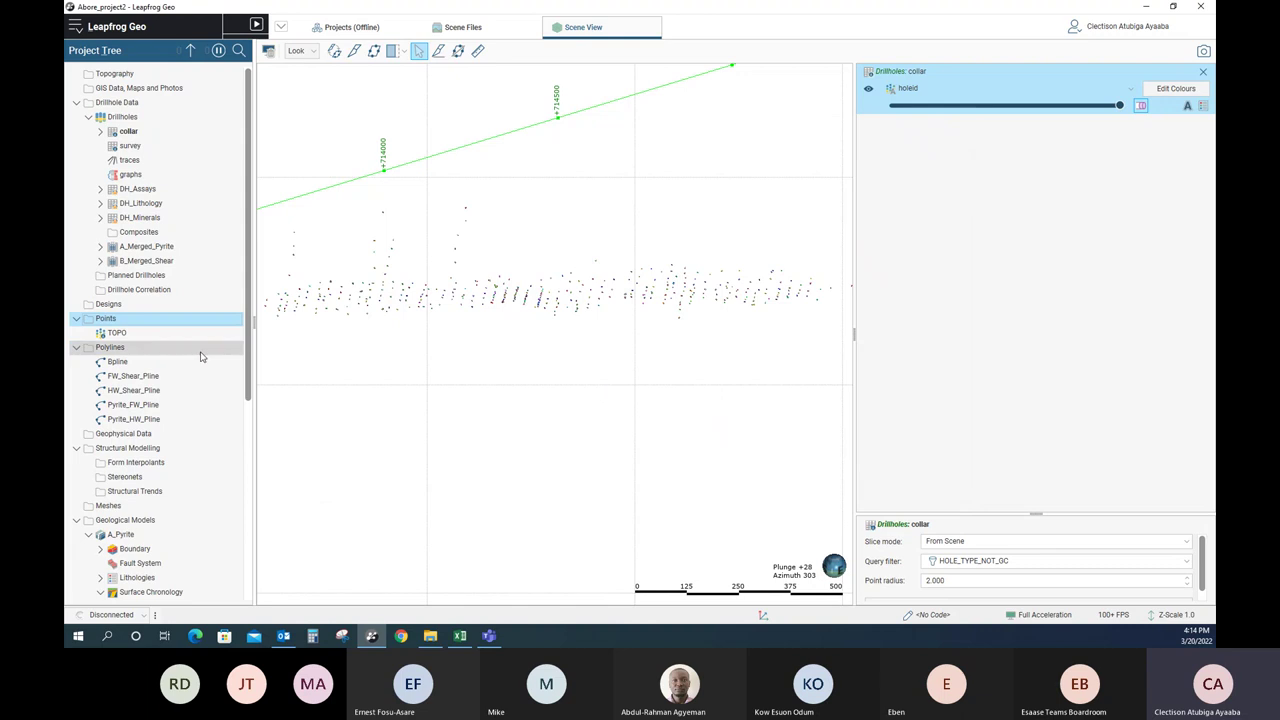
Create a new topography from the TOPO points, keeping the name Topography
left_click(118, 334)
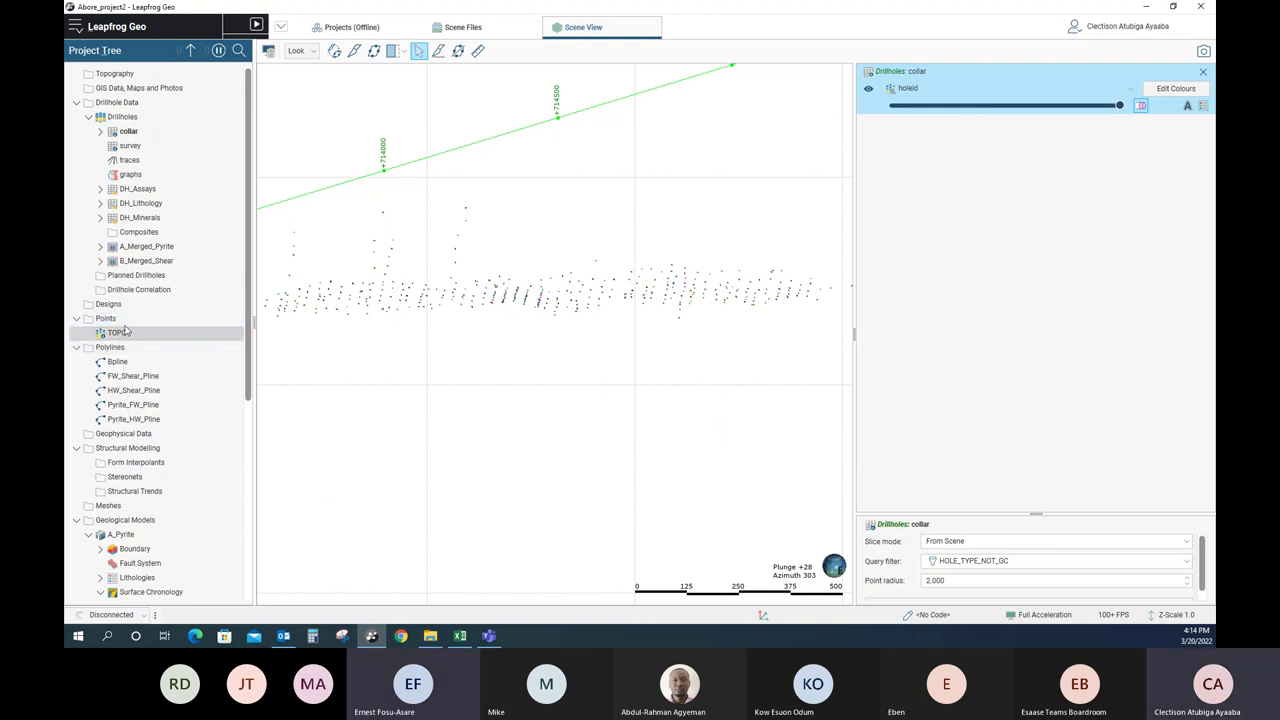
right_click(113, 75)
mouse_move(145, 87)
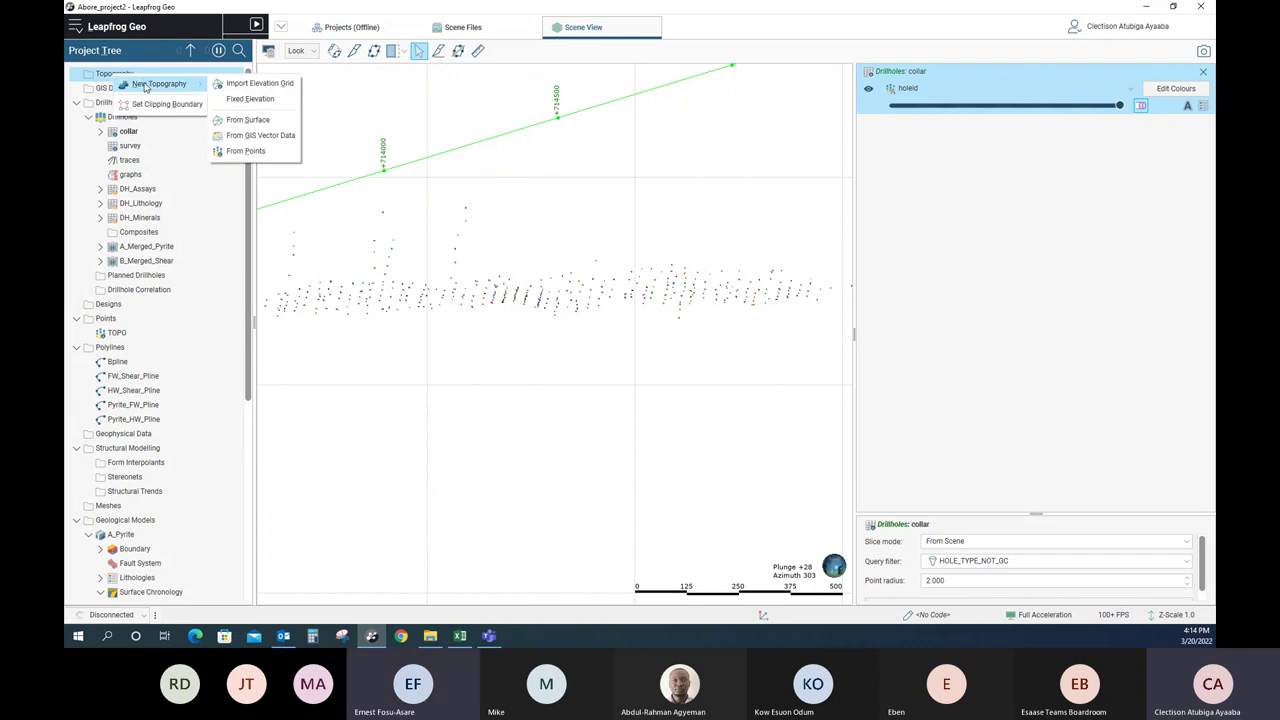
left_click(246, 151)
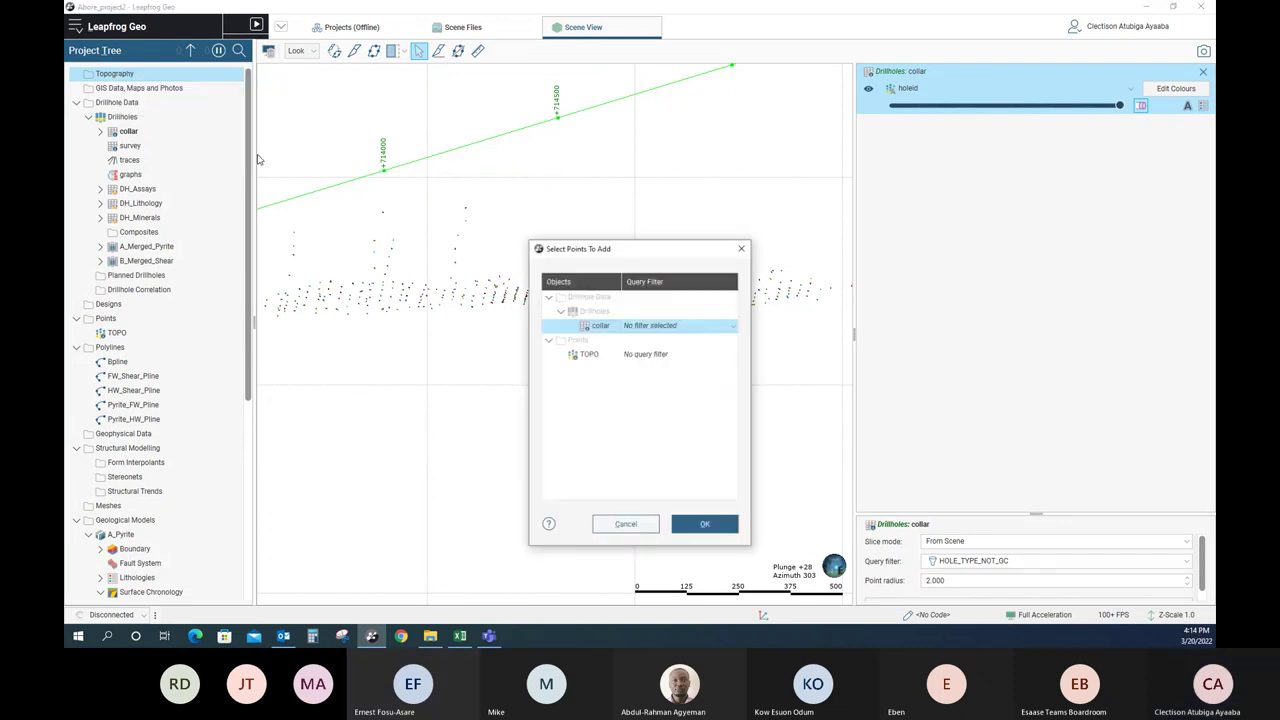
left_click(589, 358)
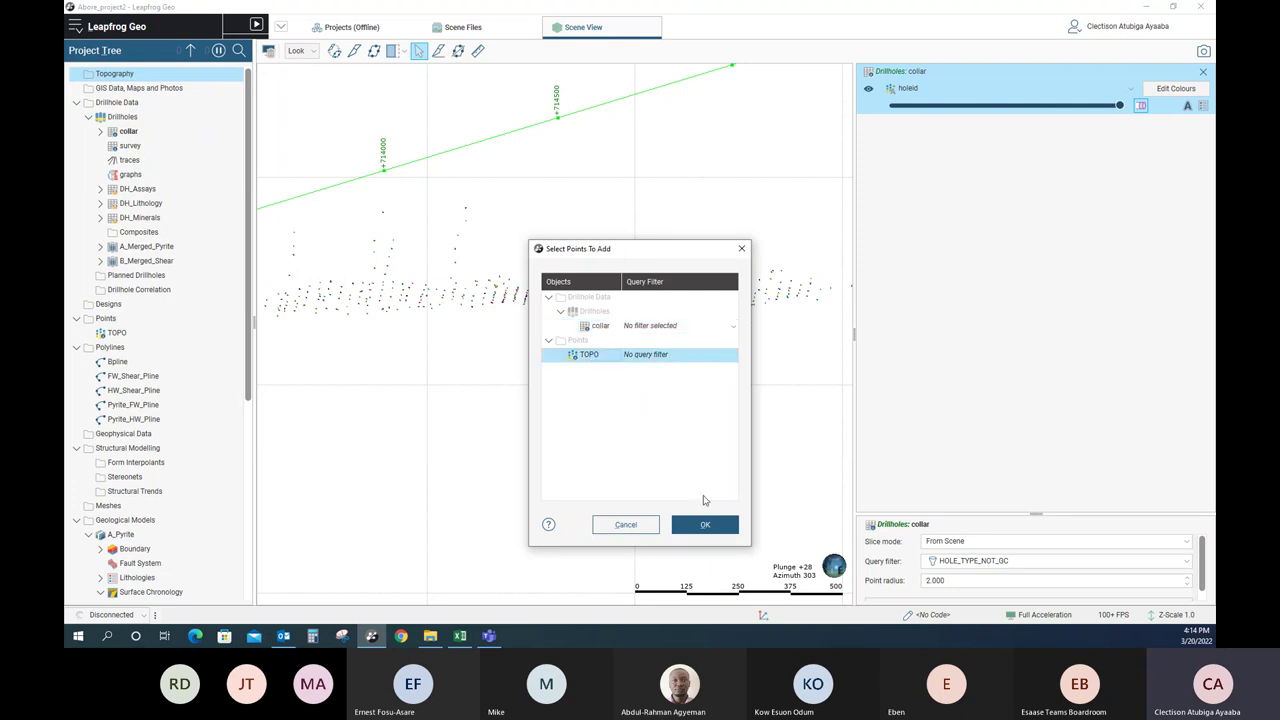
left_click(703, 524)
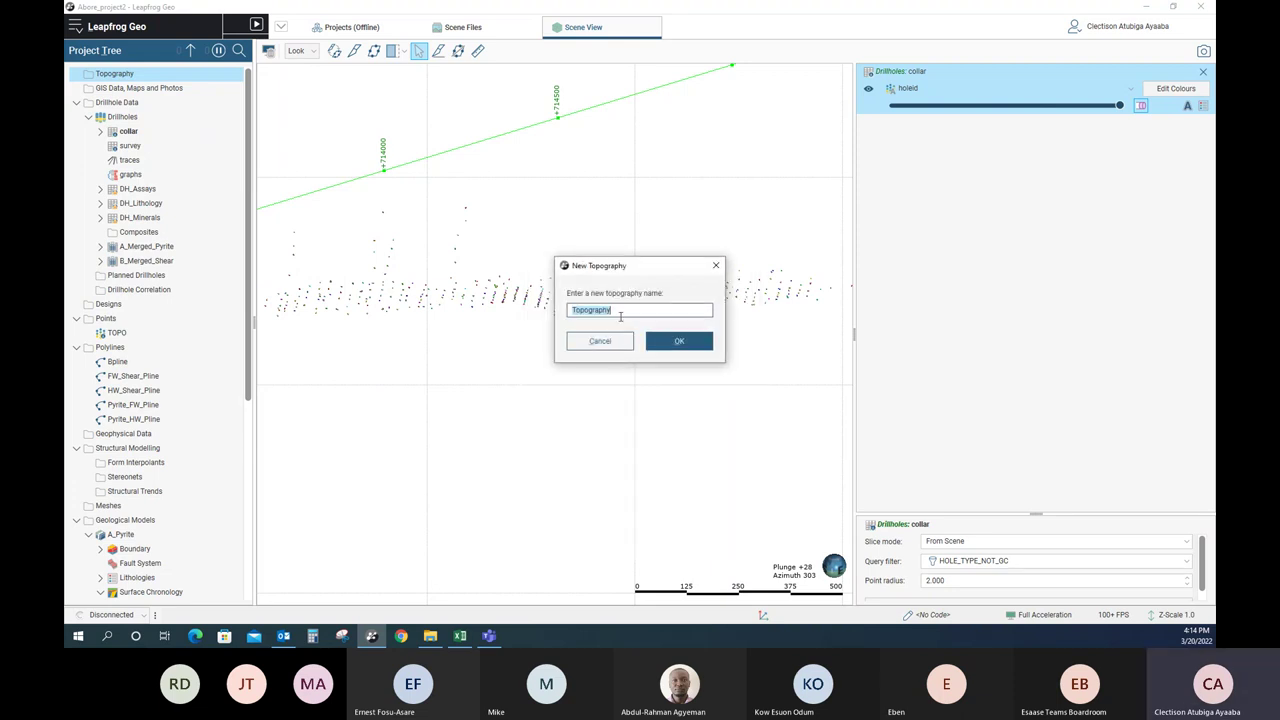
left_click(674, 341)
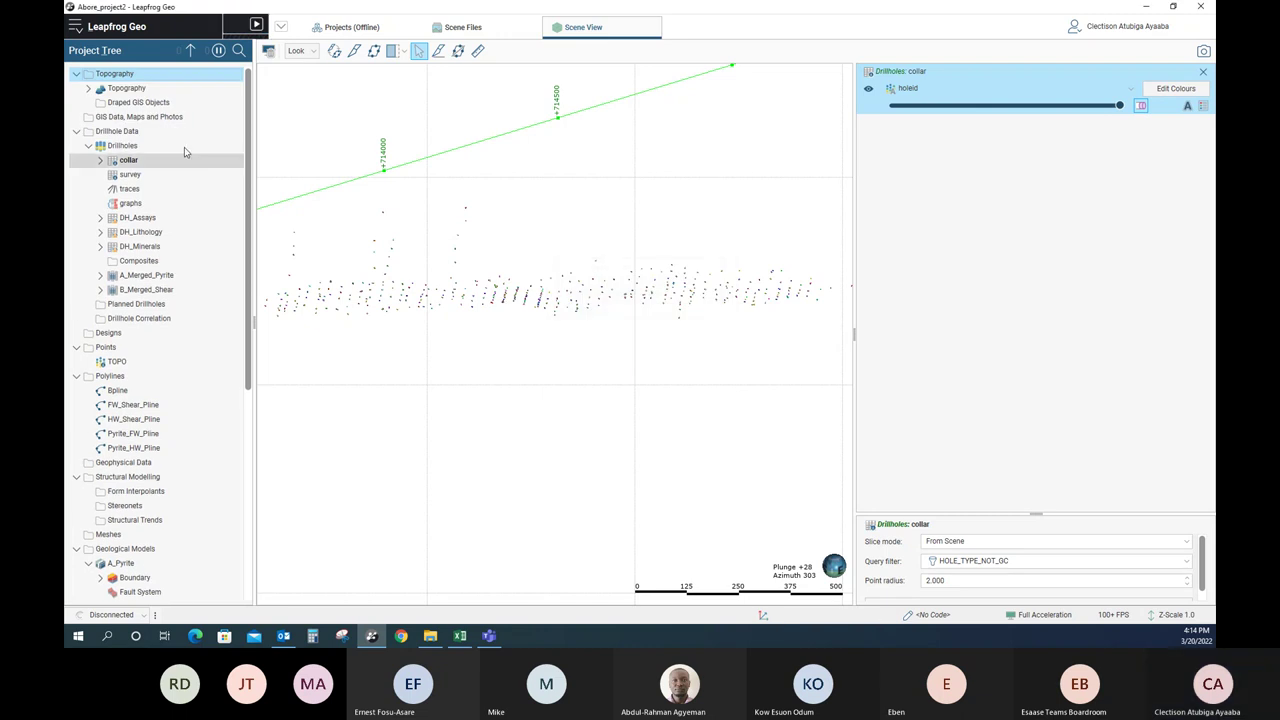
Add the Topography surface to the scene and inspect it against the drillhole collars from several angles
left_click_drag(107, 90, 493, 195)
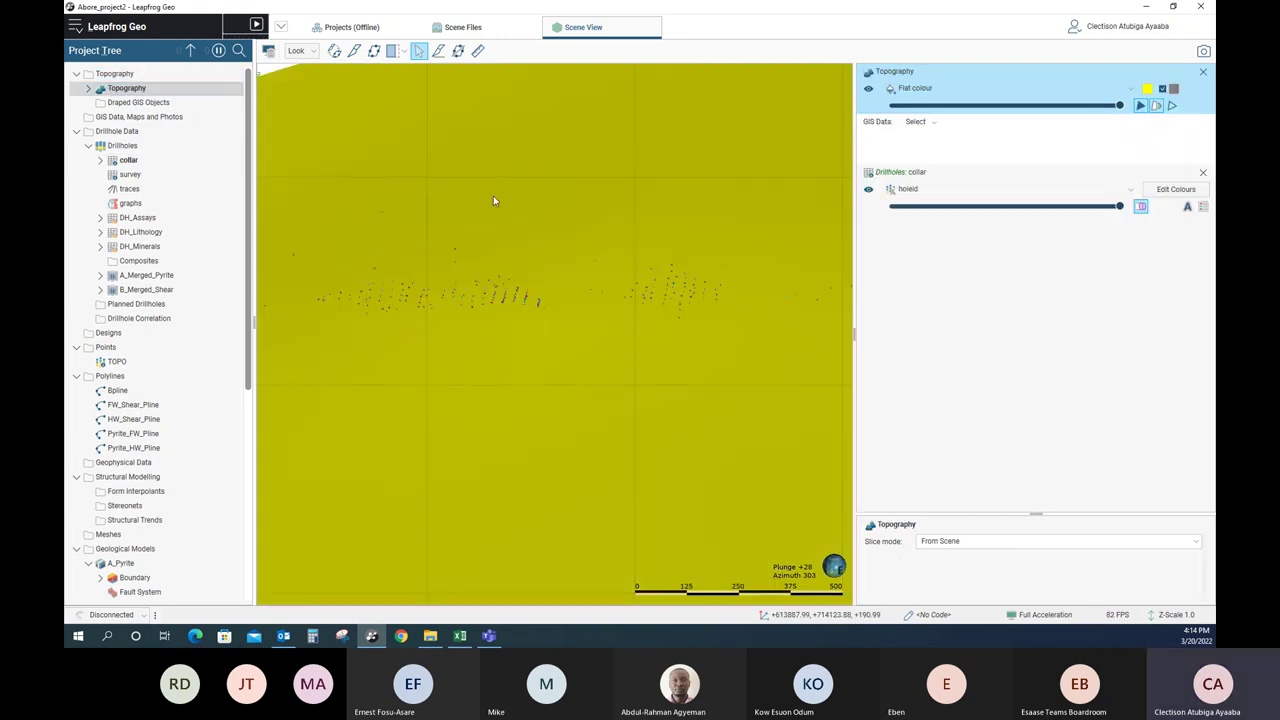
left_click_drag(574, 293, 400, 250)
scroll(507, 272, "up", 5)
scroll(507, 272, "up", 2)
scroll(509, 269, "down", 2)
scroll(363, 312, "down", 4)
left_click_drag(517, 326, 558, 400)
scroll(571, 347, "up", 5)
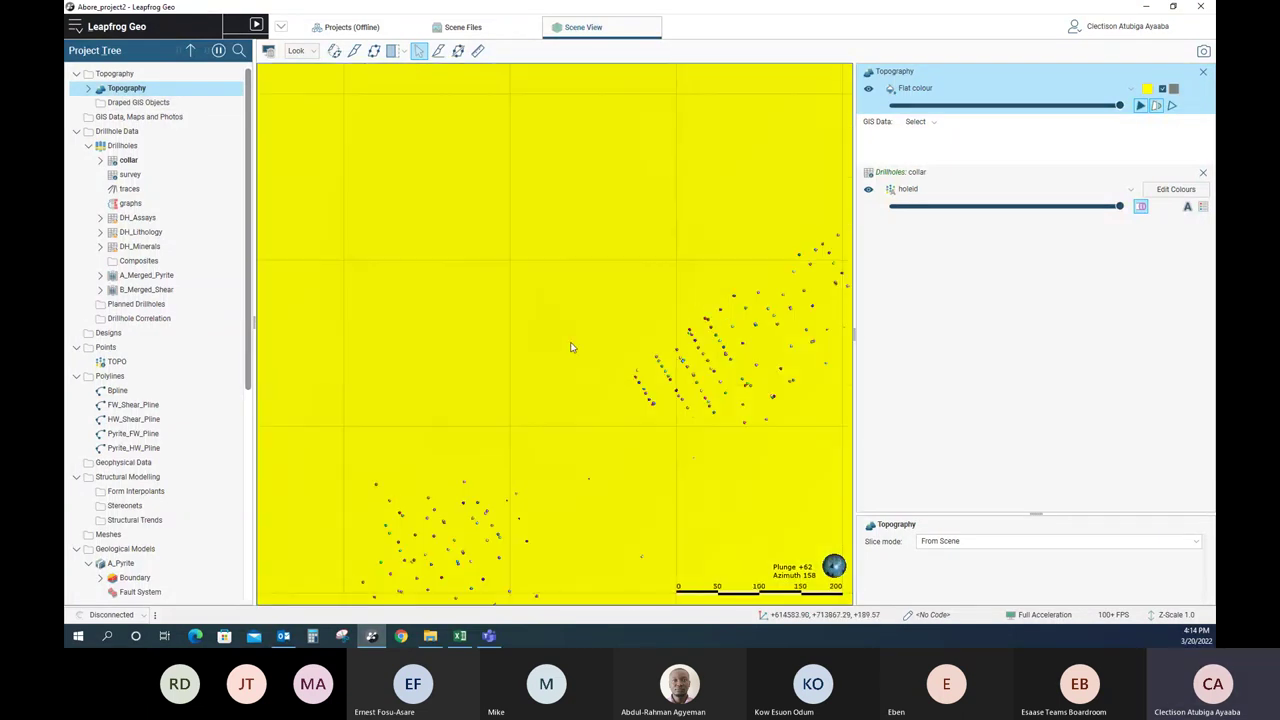
scroll(571, 347, "down", 5)
left_click_drag(571, 347, 435, 262)
Set the Topography's surface resolution to 2 and apply the edit
double_click(120, 90)
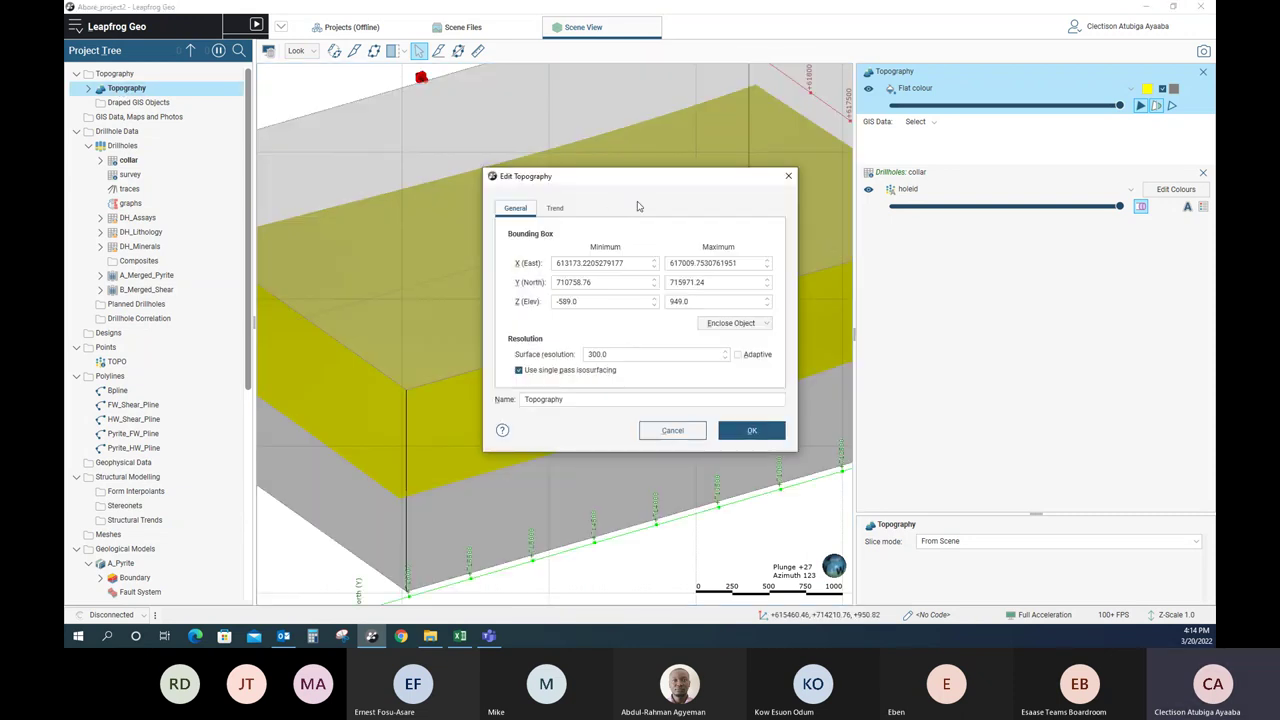
left_click_drag(613, 183, 678, 104)
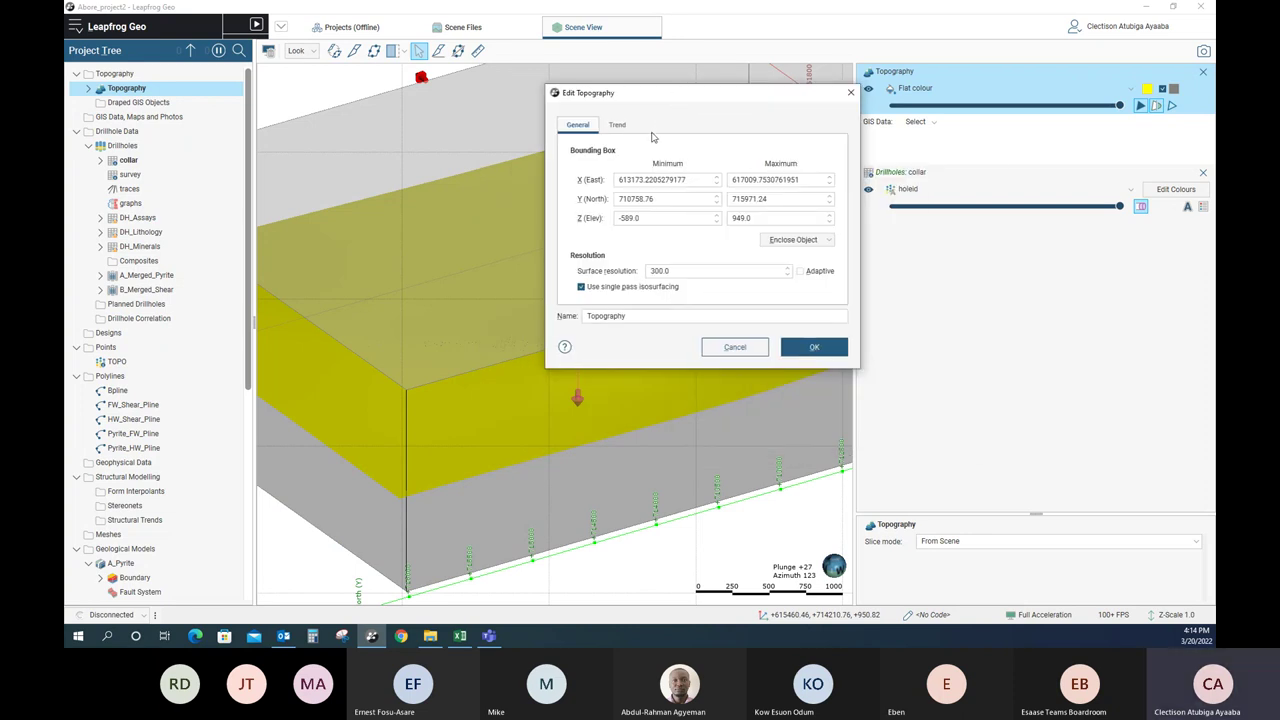
left_click_drag(676, 271, 650, 271)
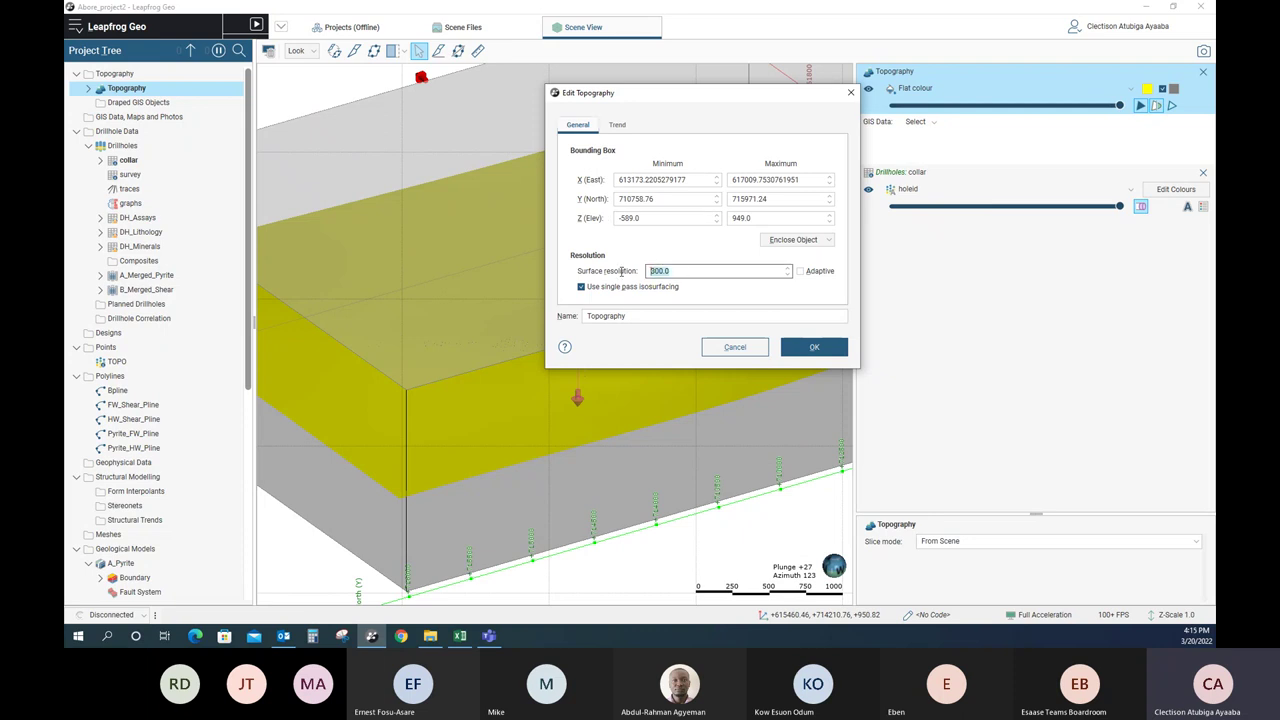
type("2")
left_click(810, 348)
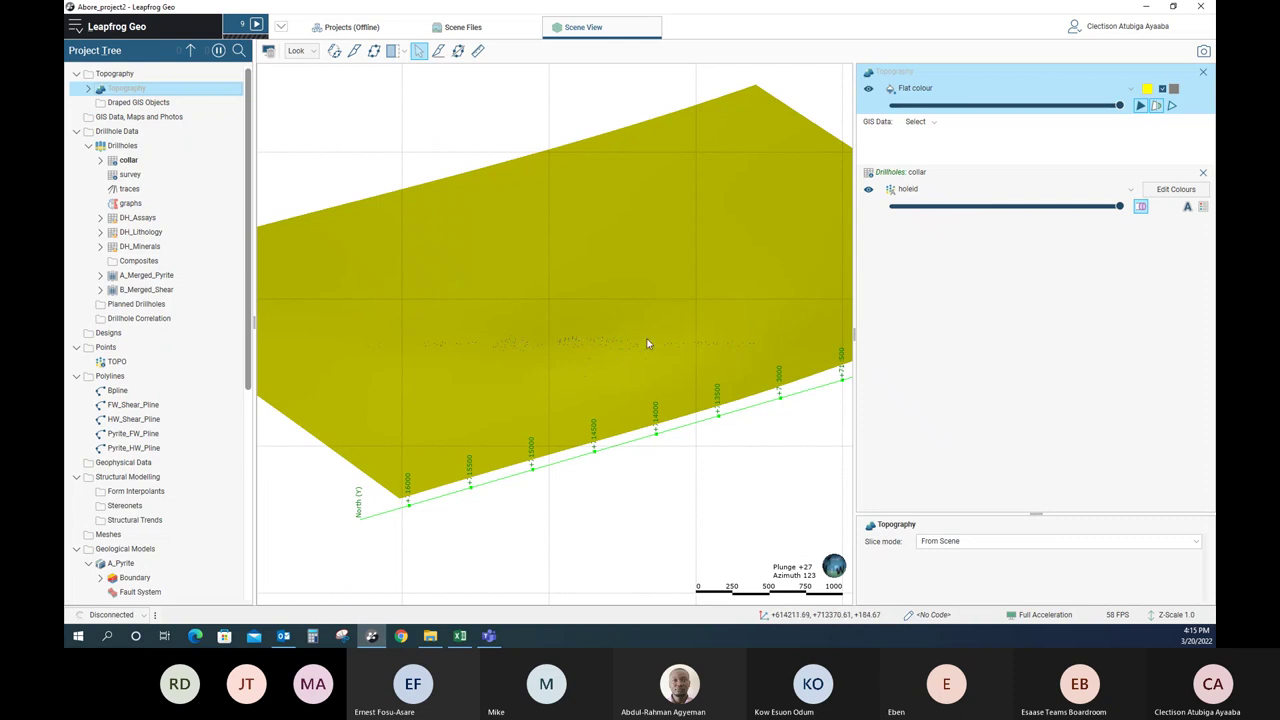
Check the processing queue for the Topography rebuild, and look over the geological models in the project tree
left_click_drag(647, 343, 690, 332)
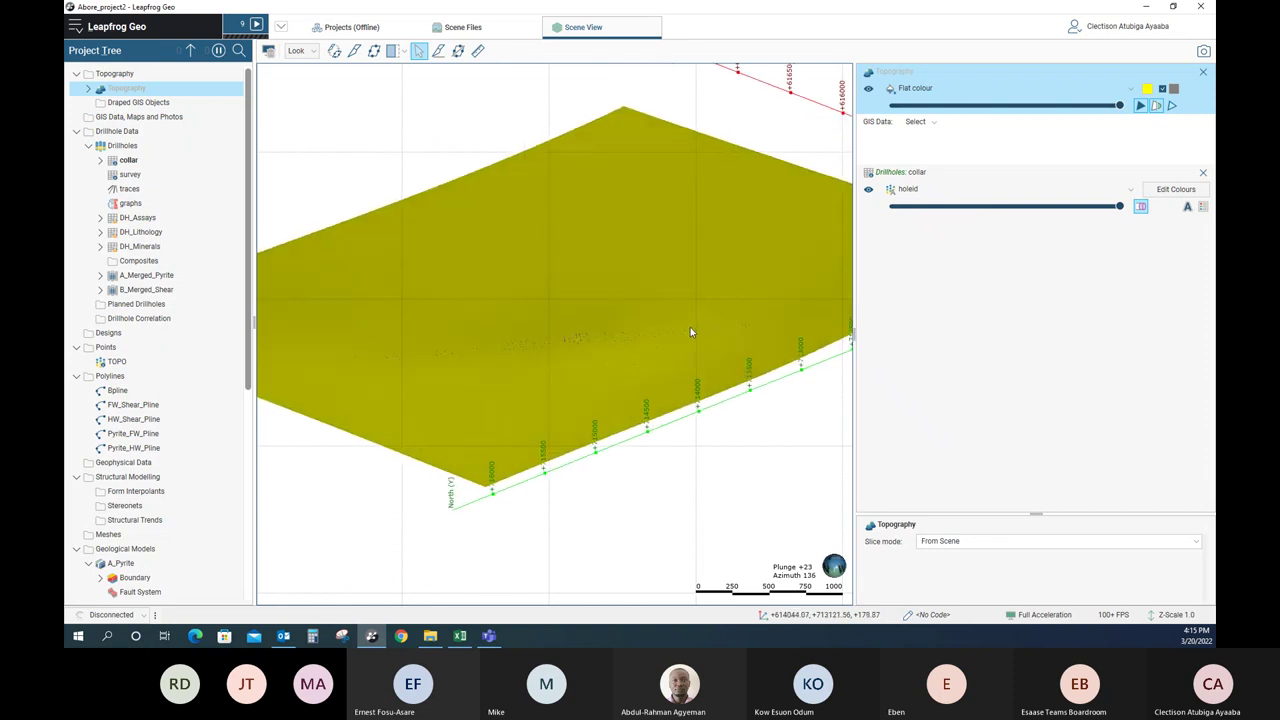
left_click(242, 25)
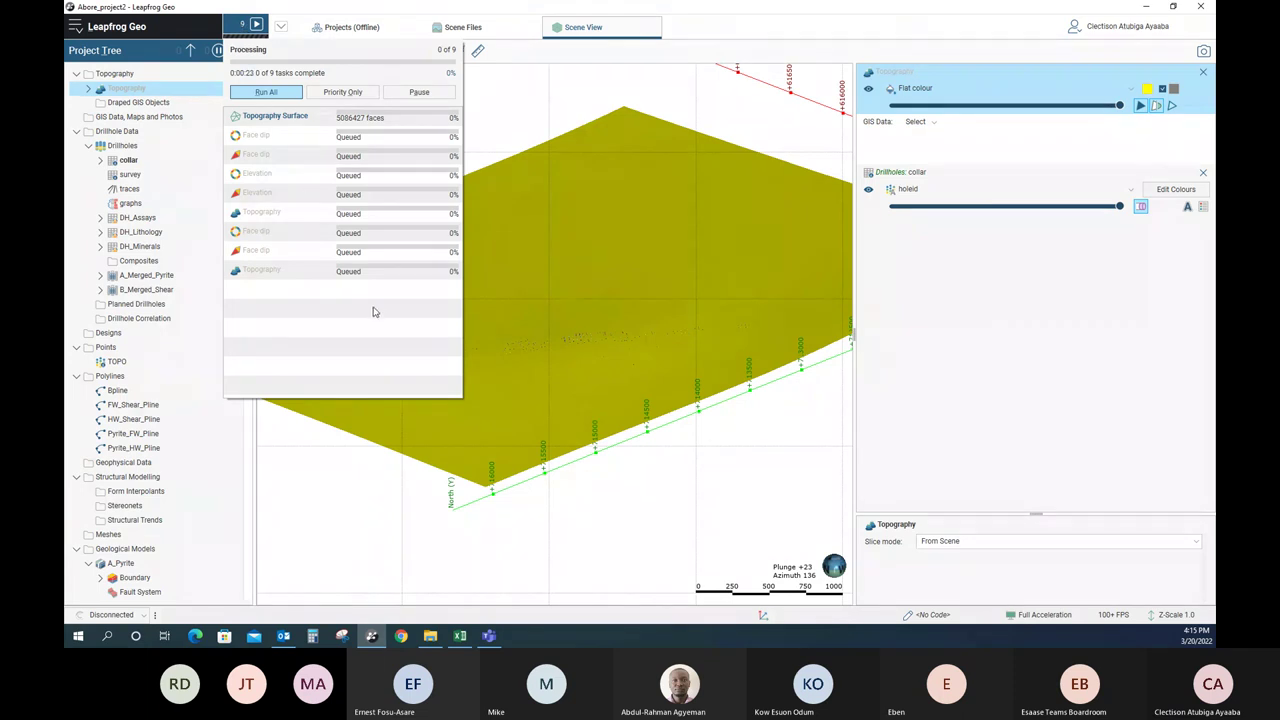
left_click(140, 435)
scroll(143, 439, "down", 6)
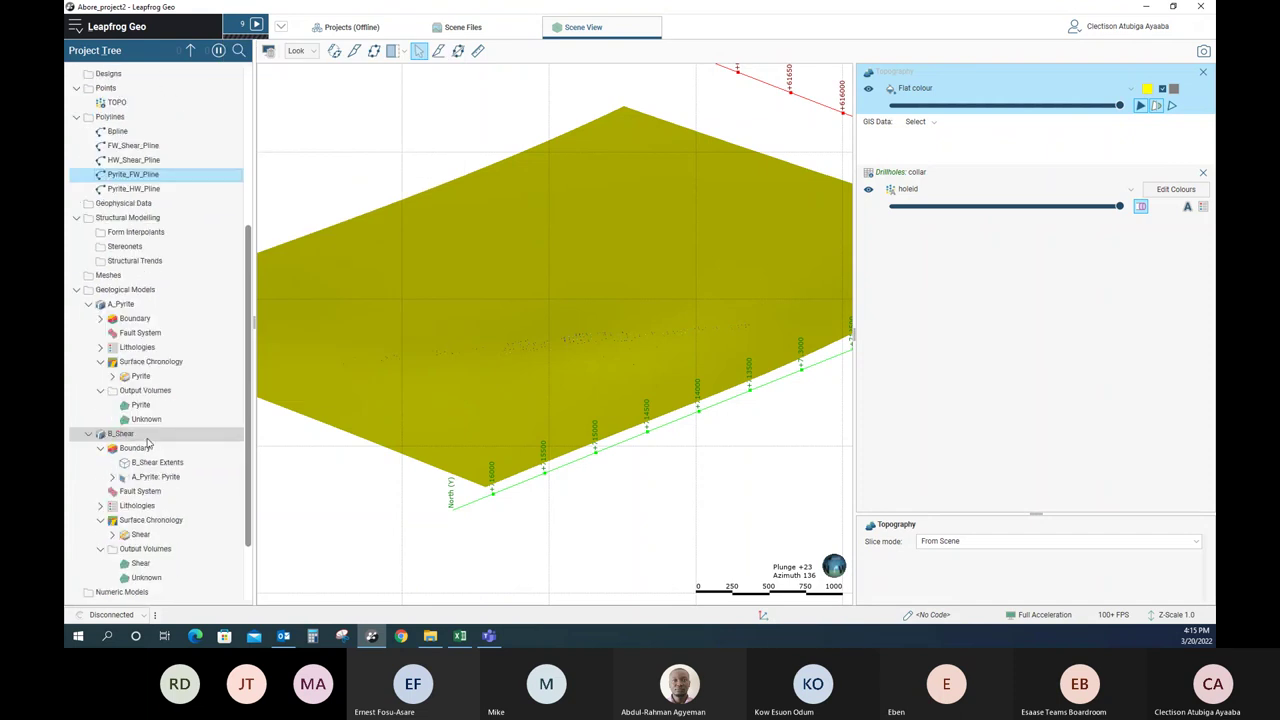